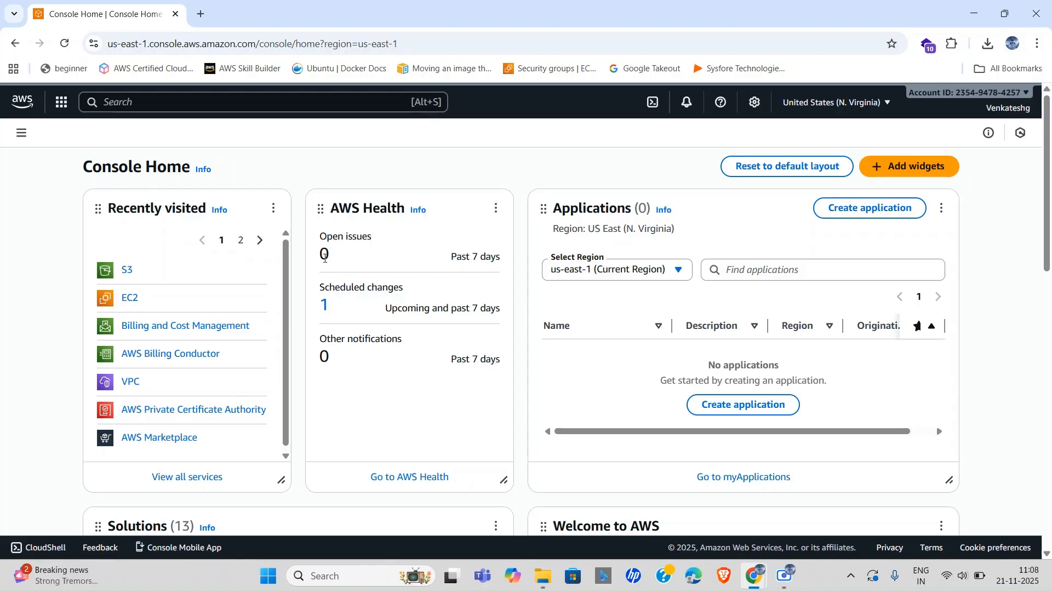
Step: Open tooplate.com in a new browser tab
left_click(201, 14)
type("tooplate.com")
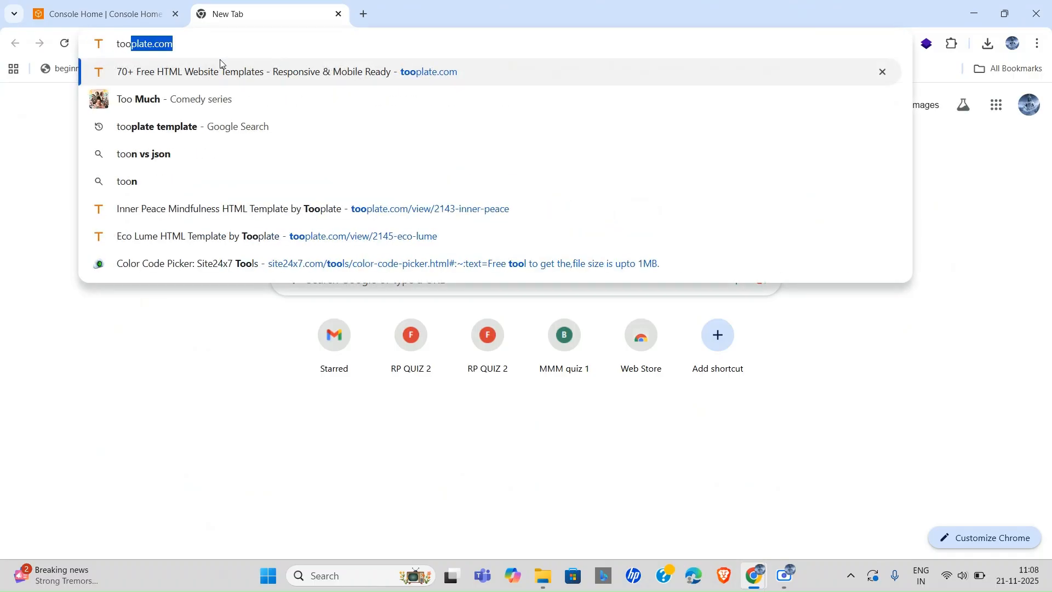
key("Return")
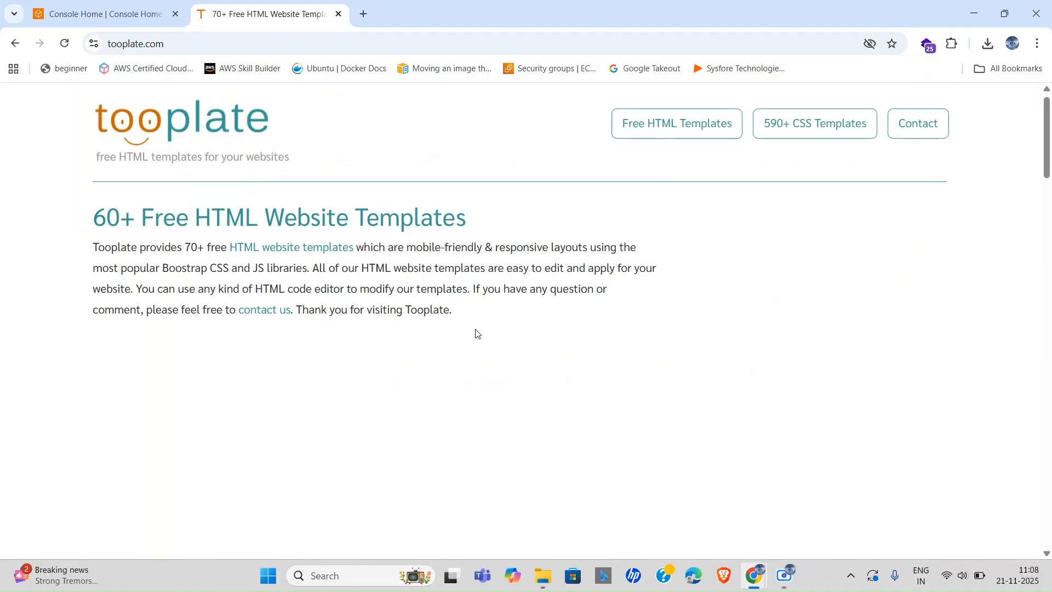
Step: Browse the latest and featured HTML templates and open the Strategic Consulting template's page
scroll(476, 332, "down", 5)
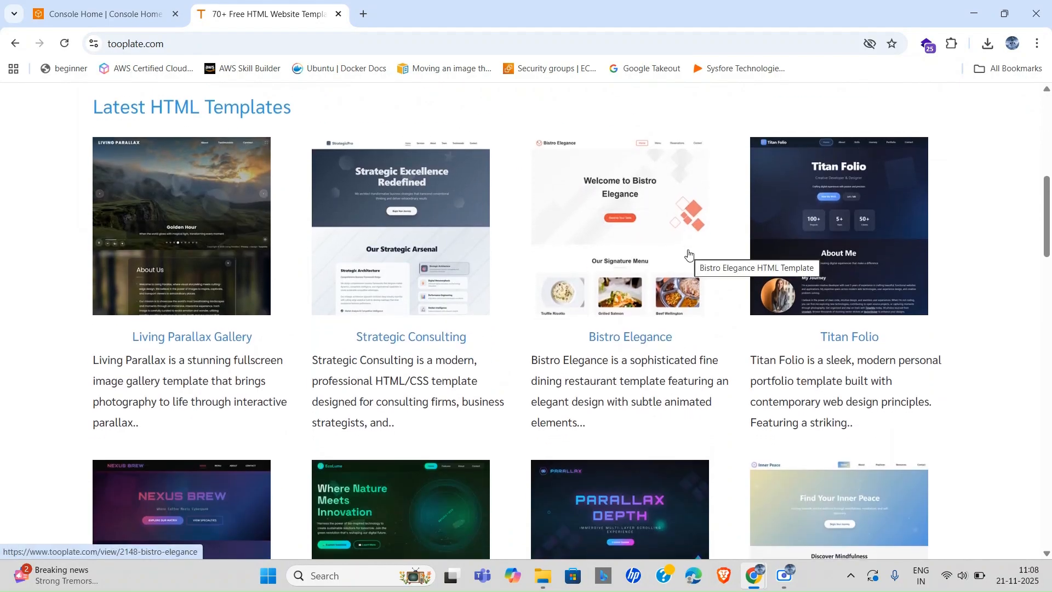
scroll(713, 399, "down", 5)
scroll(713, 400, "down", 6)
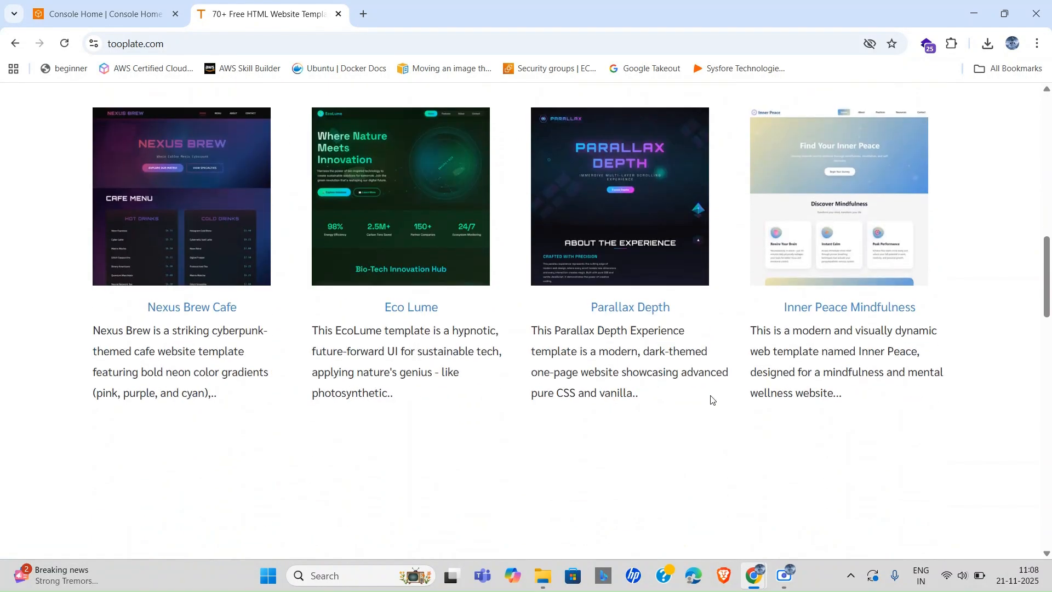
scroll(647, 395, "down", 2)
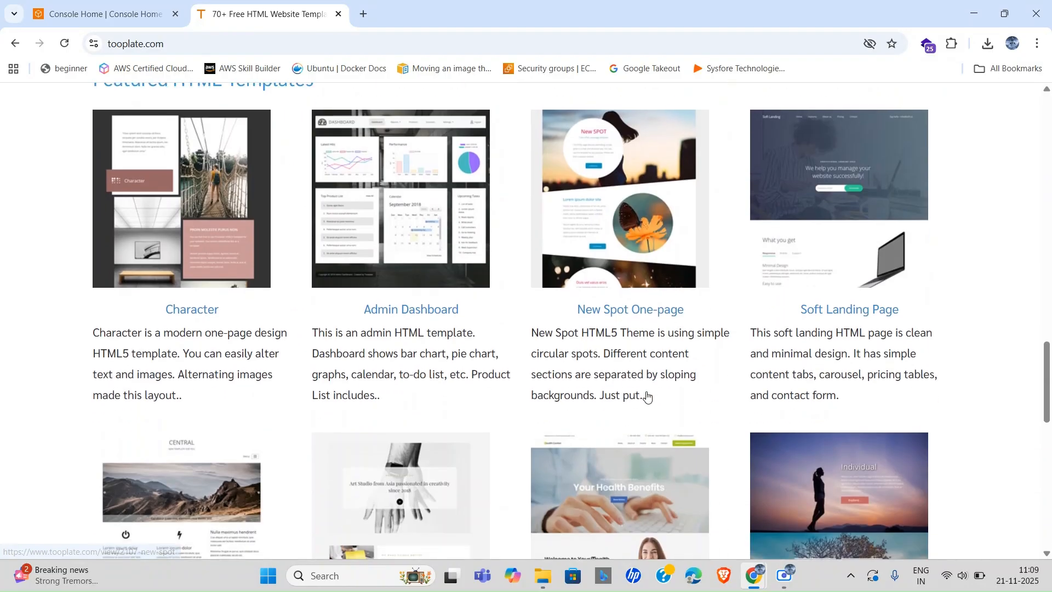
scroll(451, 251, "up", 12)
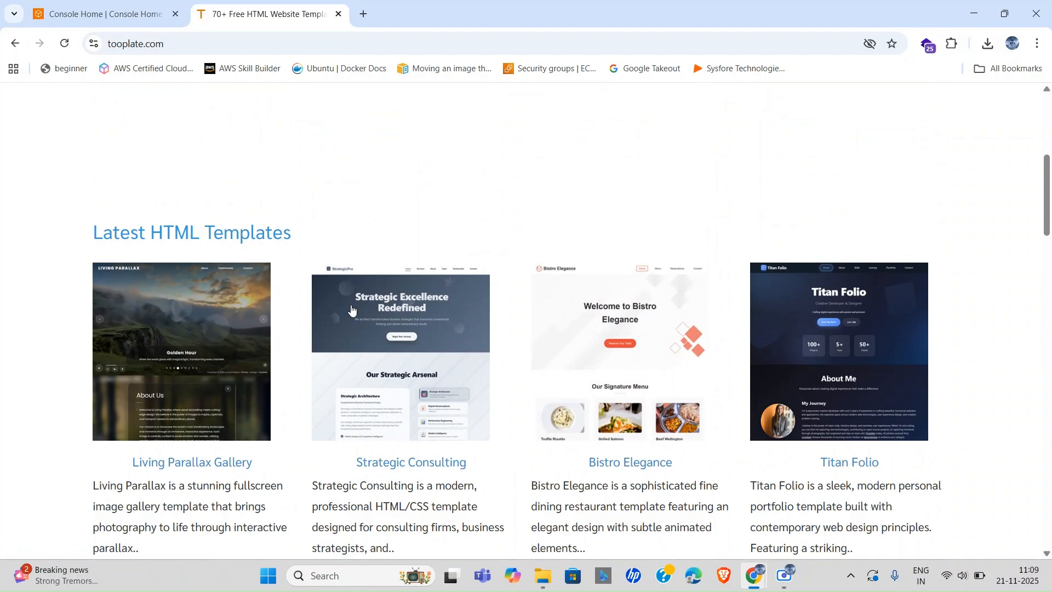
scroll(454, 293, "down", 2)
left_click(403, 235)
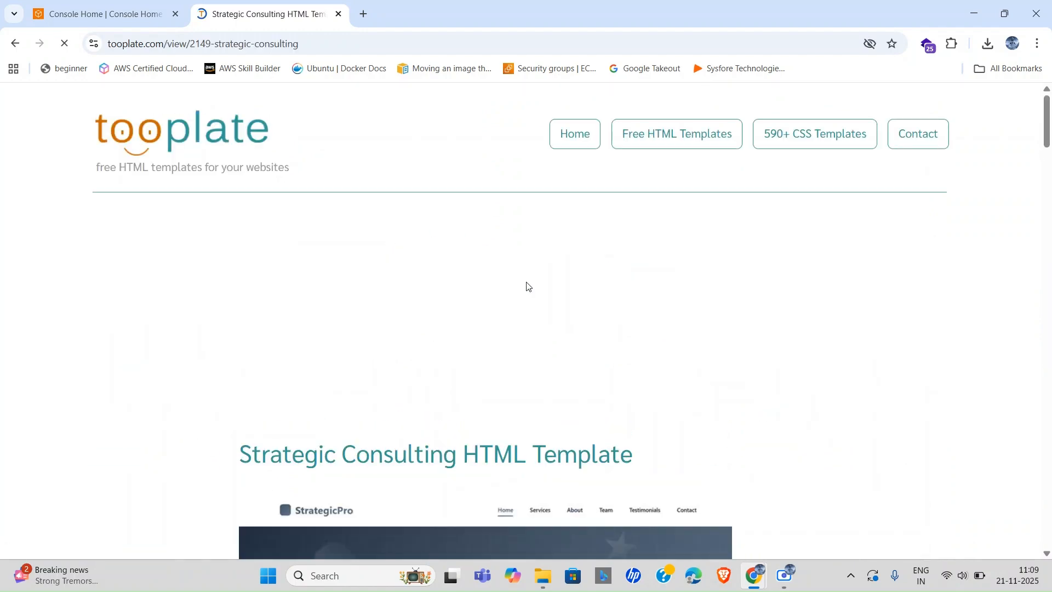
Step: Download the Strategic Consulting template as 2149_strategic_consulting into the Downloads folder and close the template site
scroll(537, 334, "down", 13)
scroll(538, 334, "down", 20)
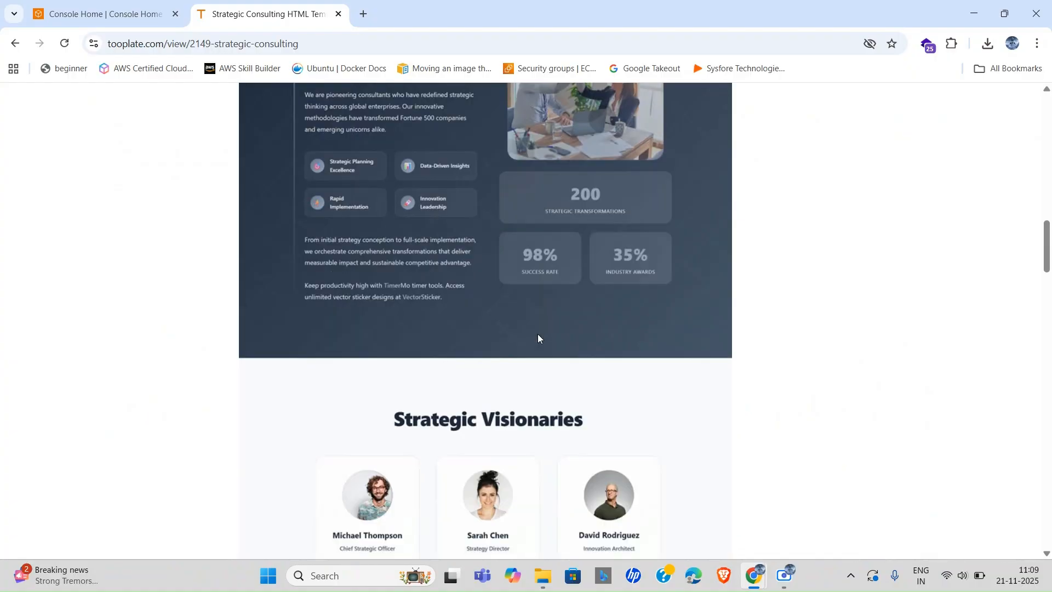
scroll(540, 338, "down", 11)
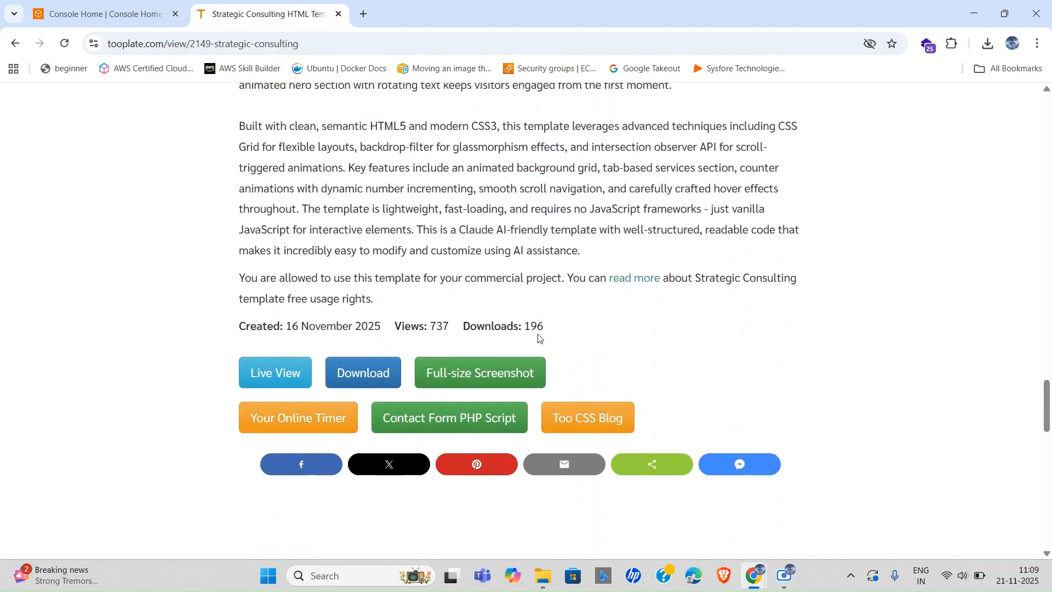
scroll(539, 339, "up", 3)
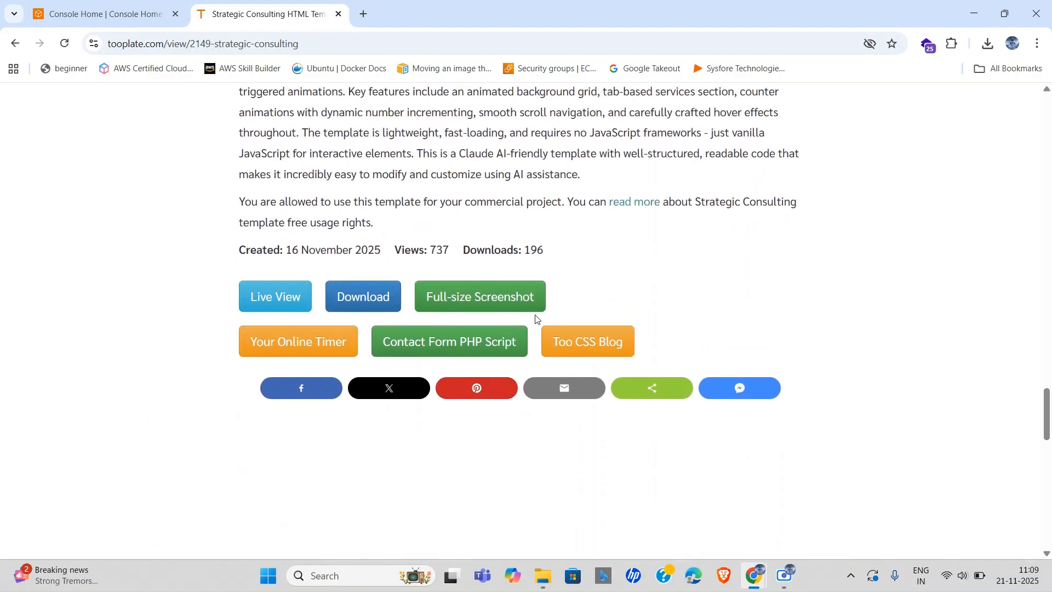
left_click(340, 296)
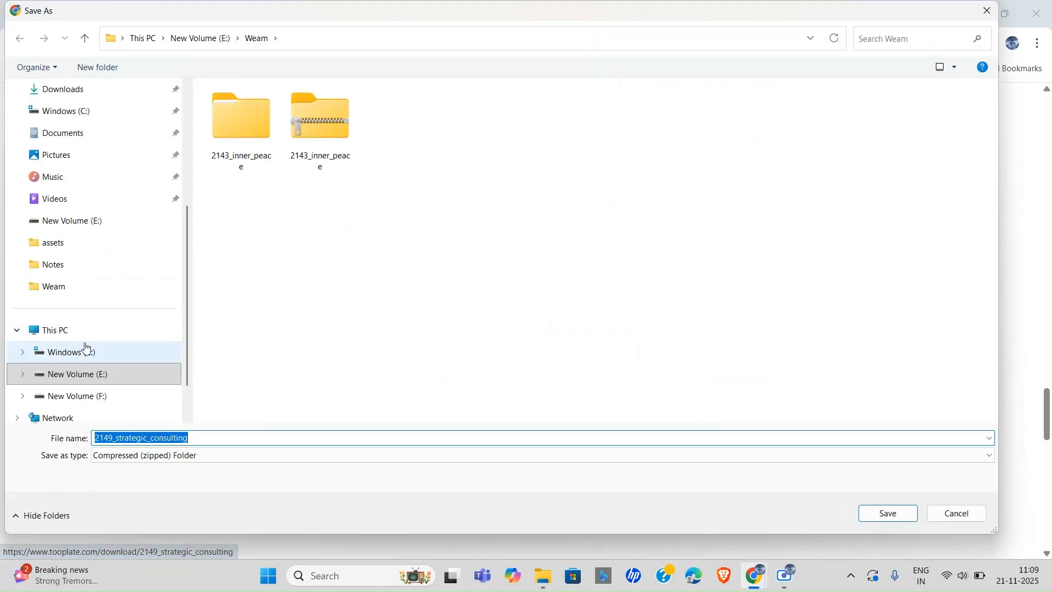
left_click(95, 92)
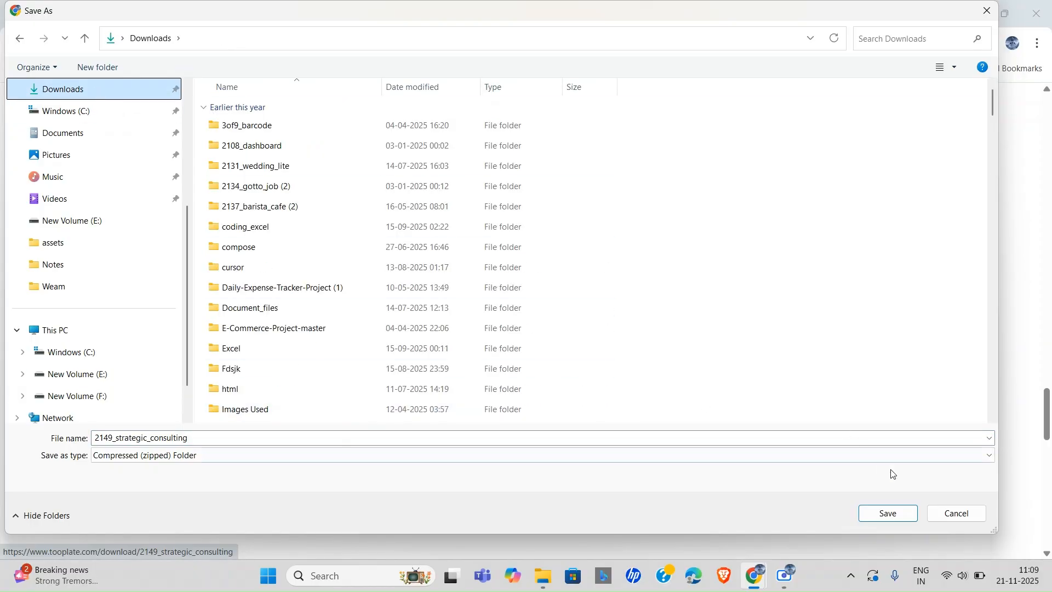
left_click(889, 515)
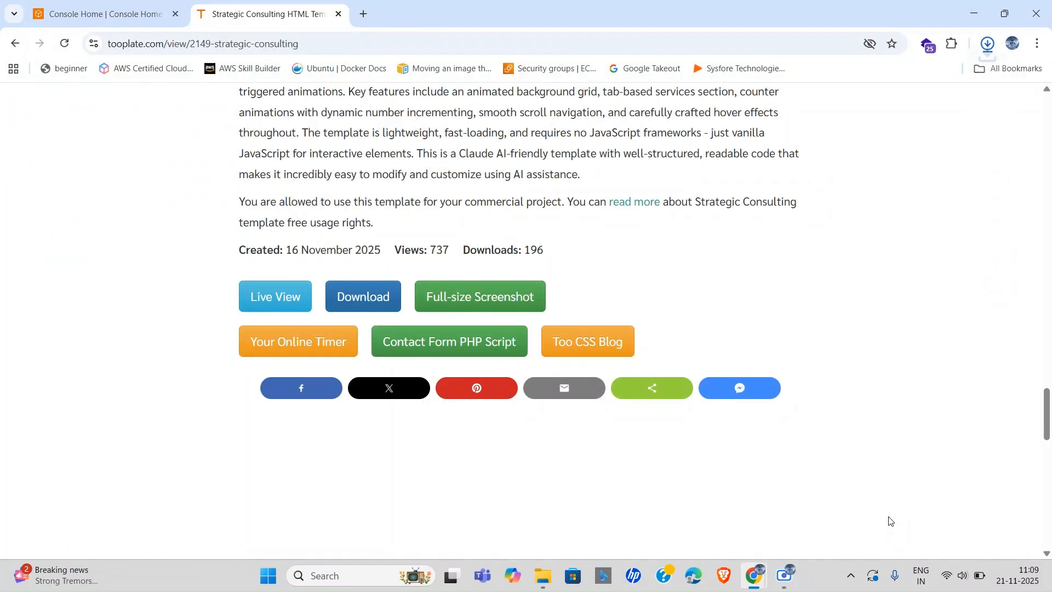
left_click(338, 14)
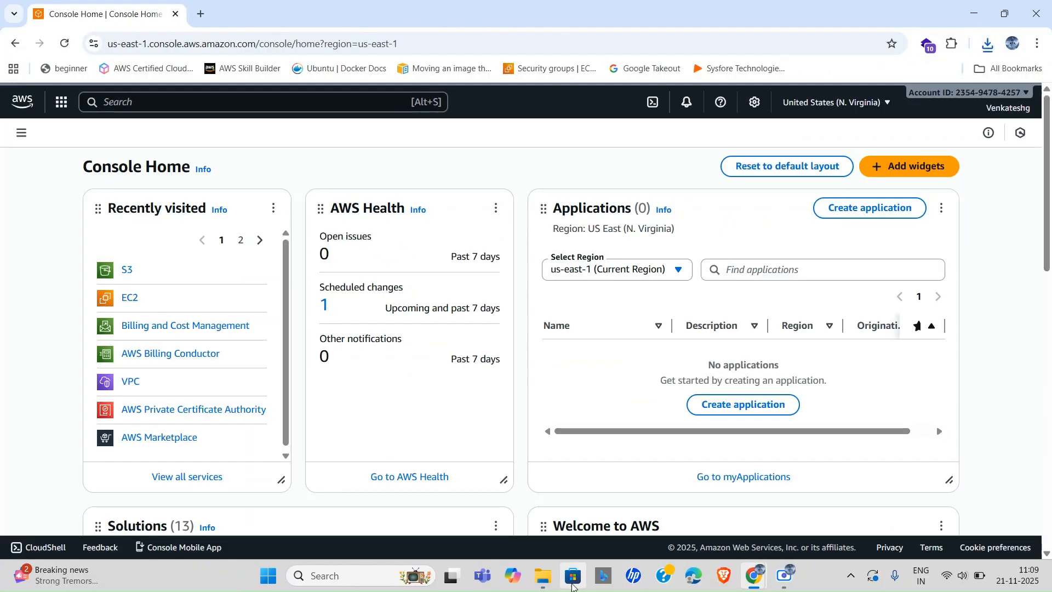
Step: Close the open File Explorer windows for 2143_inner_peace and Weam
mouse_move(542, 575)
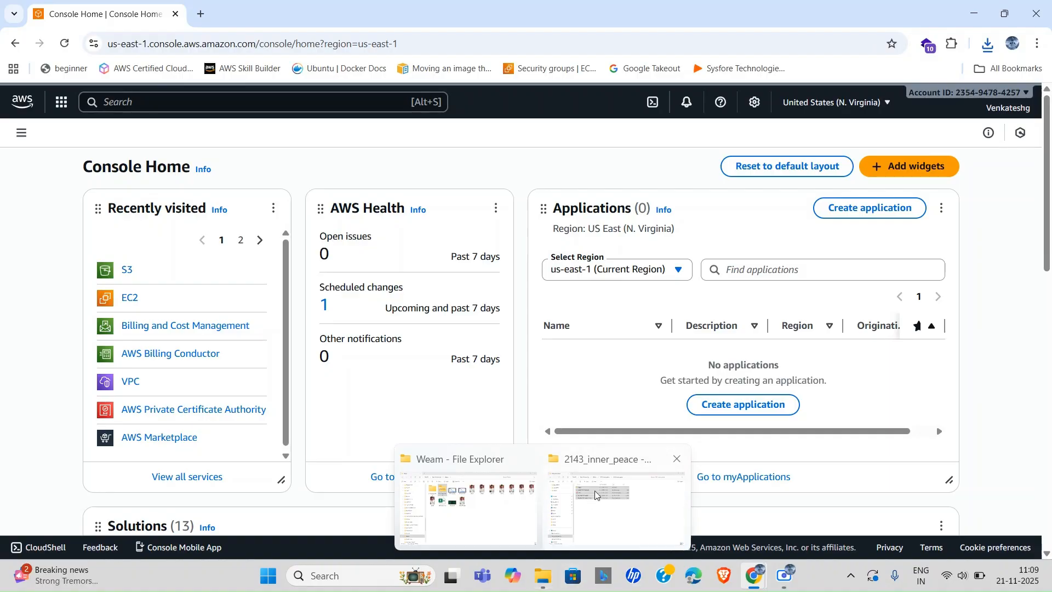
left_click(678, 458)
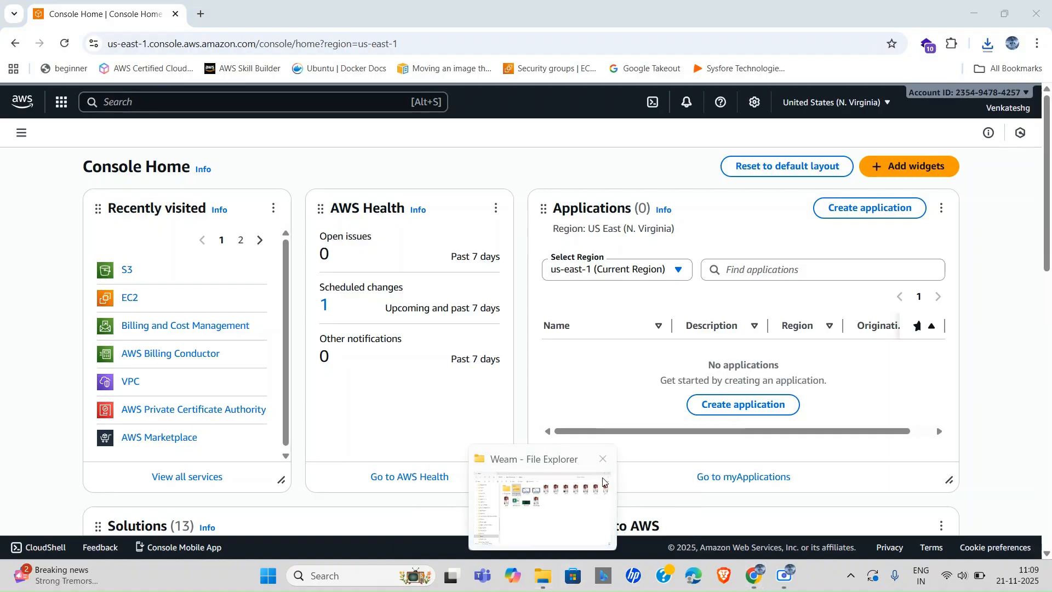
left_click(601, 459)
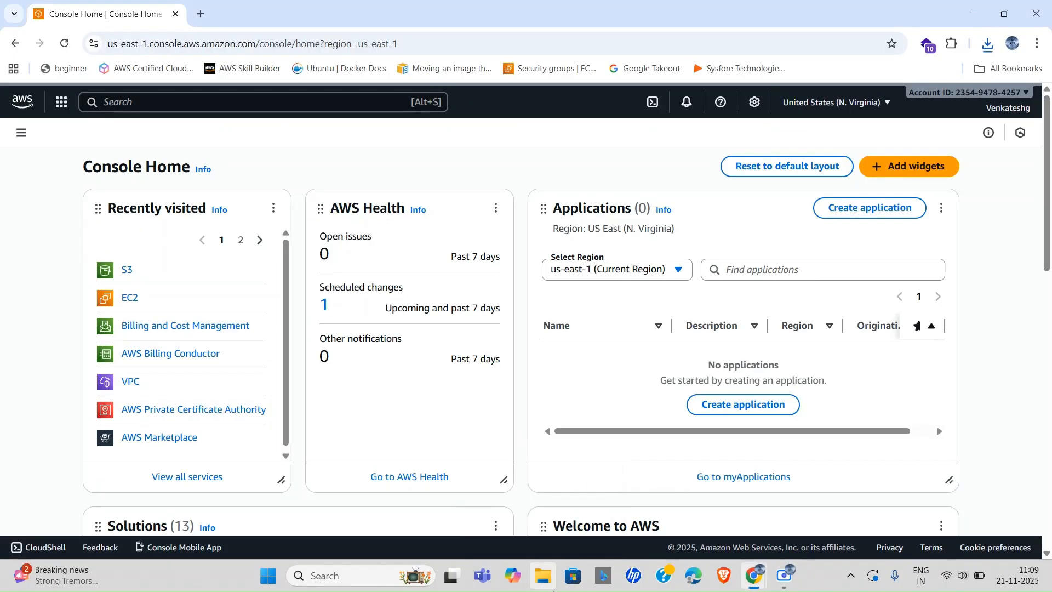
Step: In File Explorer, extract the 2149_strategic_consulting archive within Downloads to the suggested folder, and close the Explorer windows
left_click(542, 576)
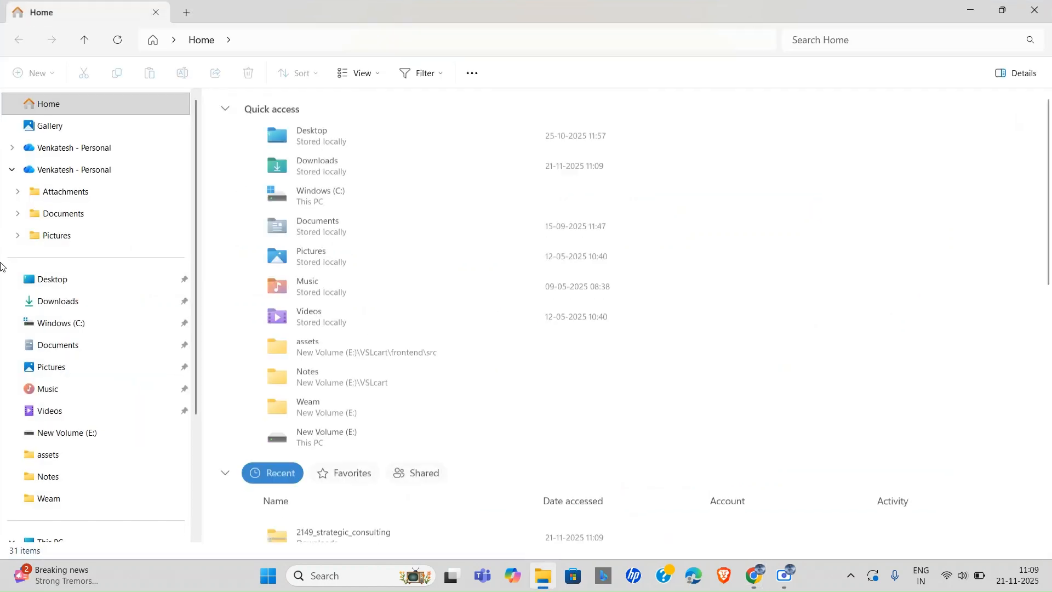
left_click(38, 301)
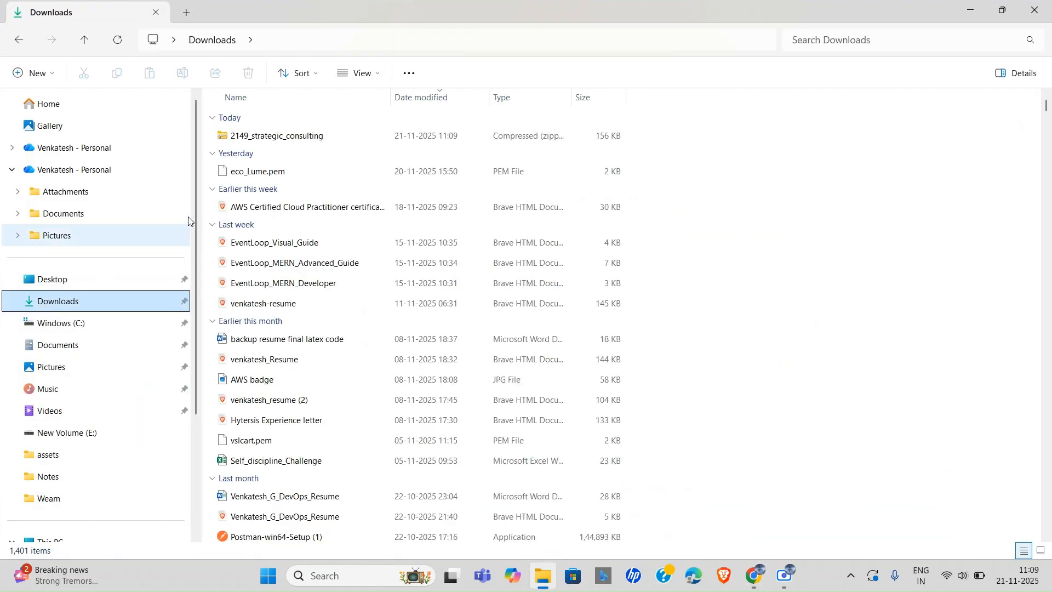
left_click(349, 138)
right_click(349, 138)
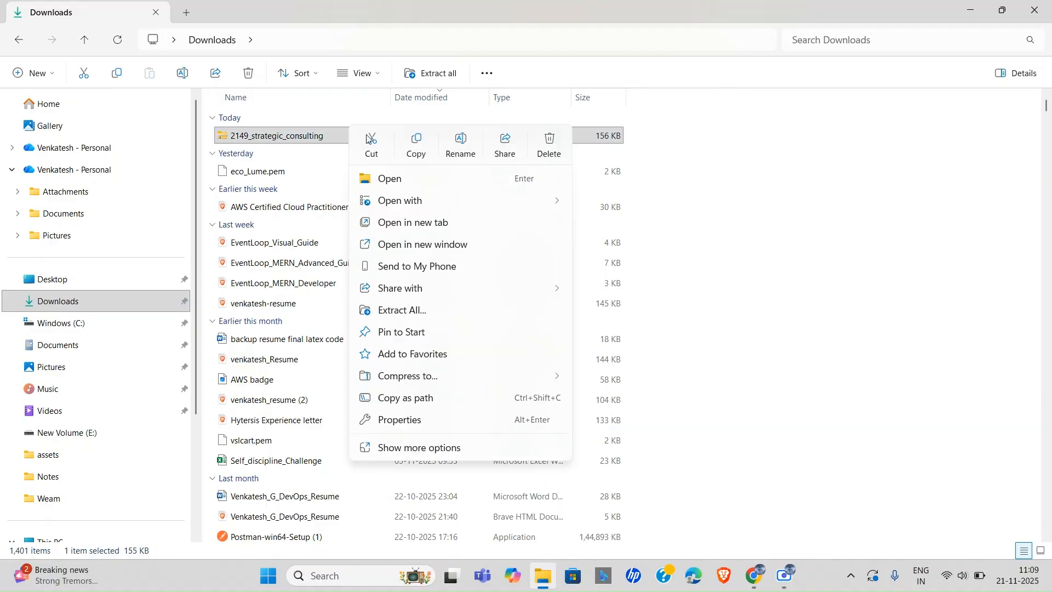
left_click(437, 310)
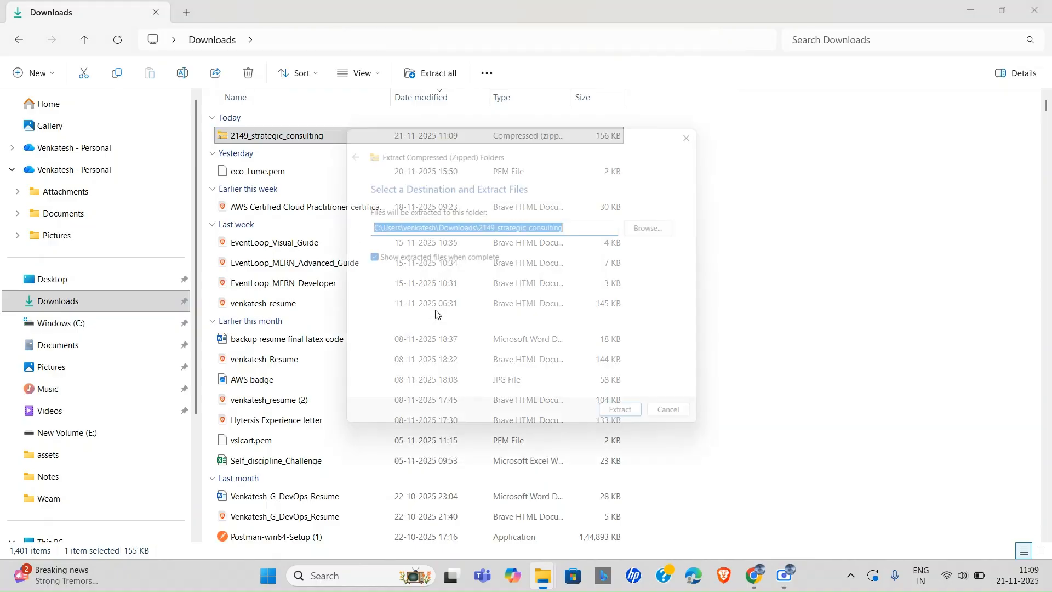
left_click(624, 425)
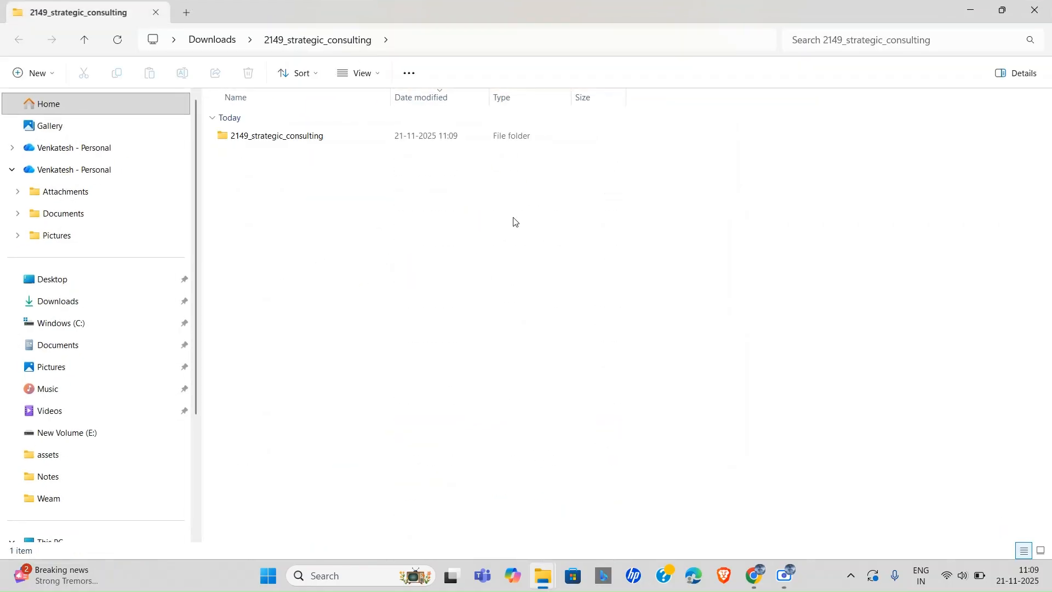
left_click(1037, 11)
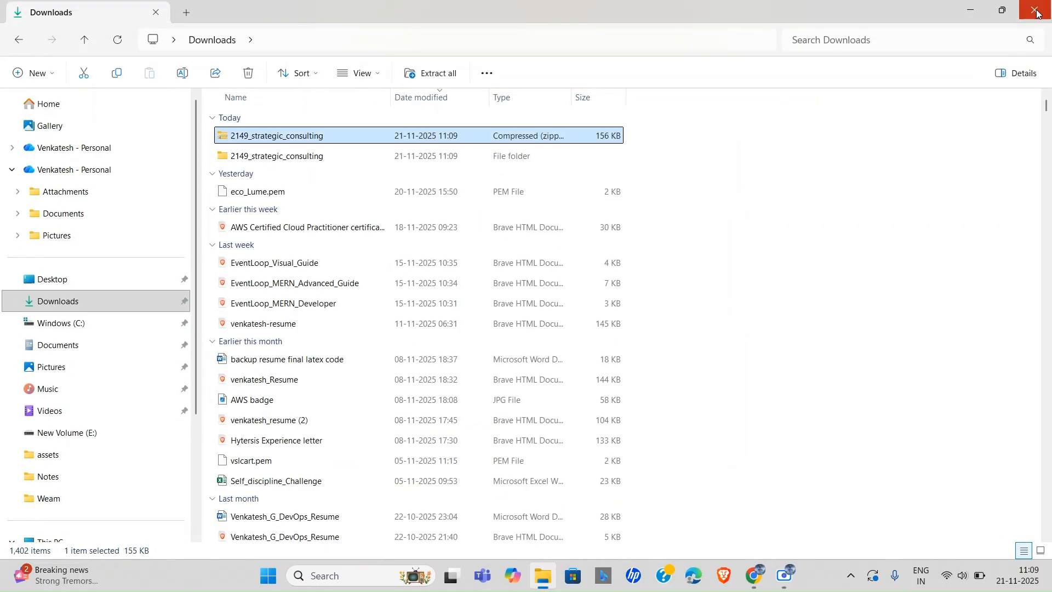
left_click(151, 16)
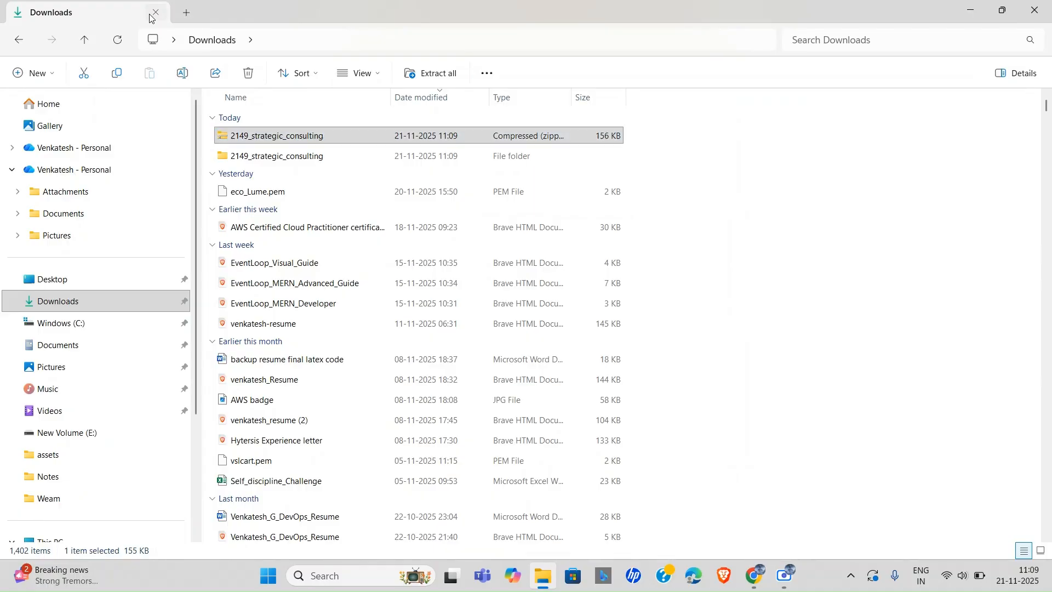
scroll(363, 317, "down", 3)
scroll(363, 318, "up", 3)
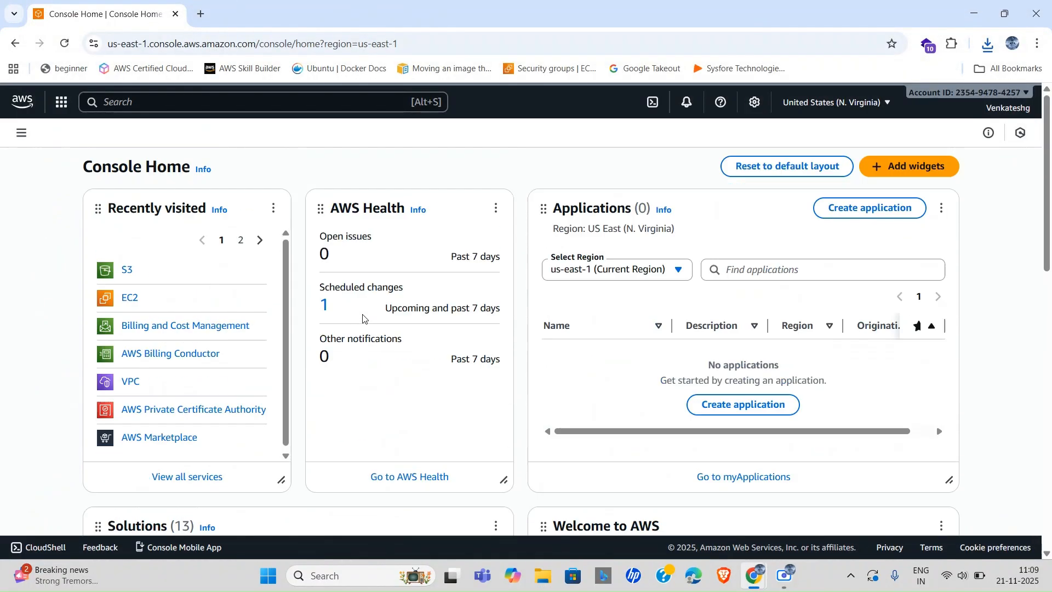
Step: Search the AWS console for s3, open the S3 service and start creating a bucket
left_click(190, 109)
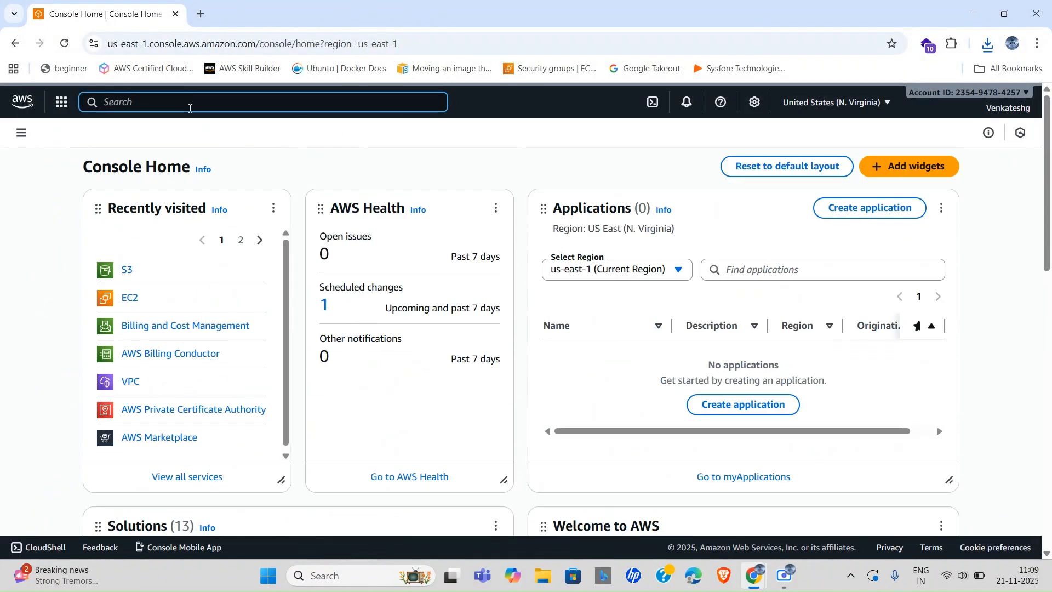
type("s3")
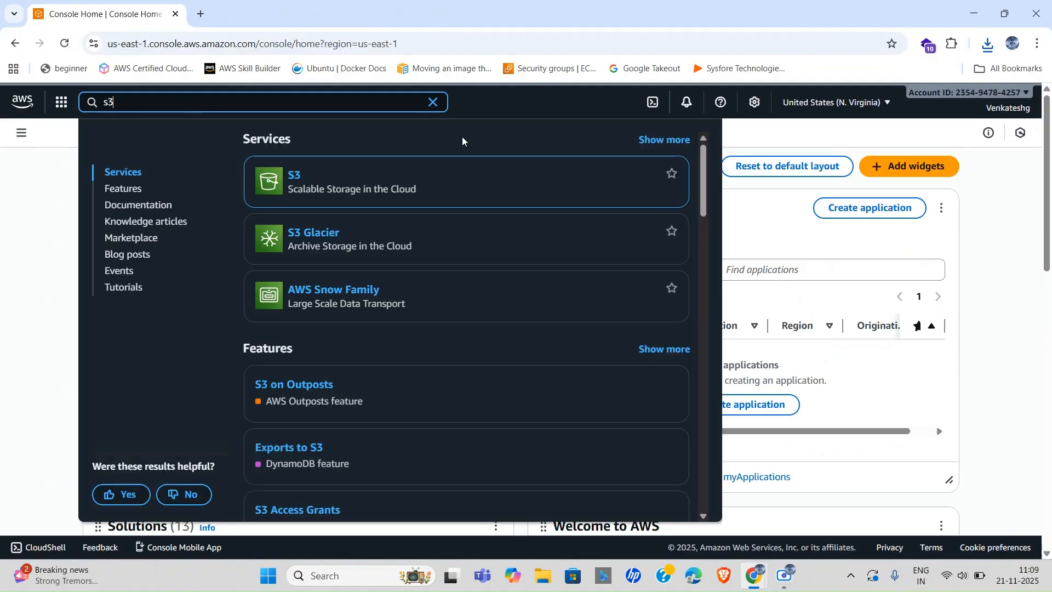
left_click(292, 176)
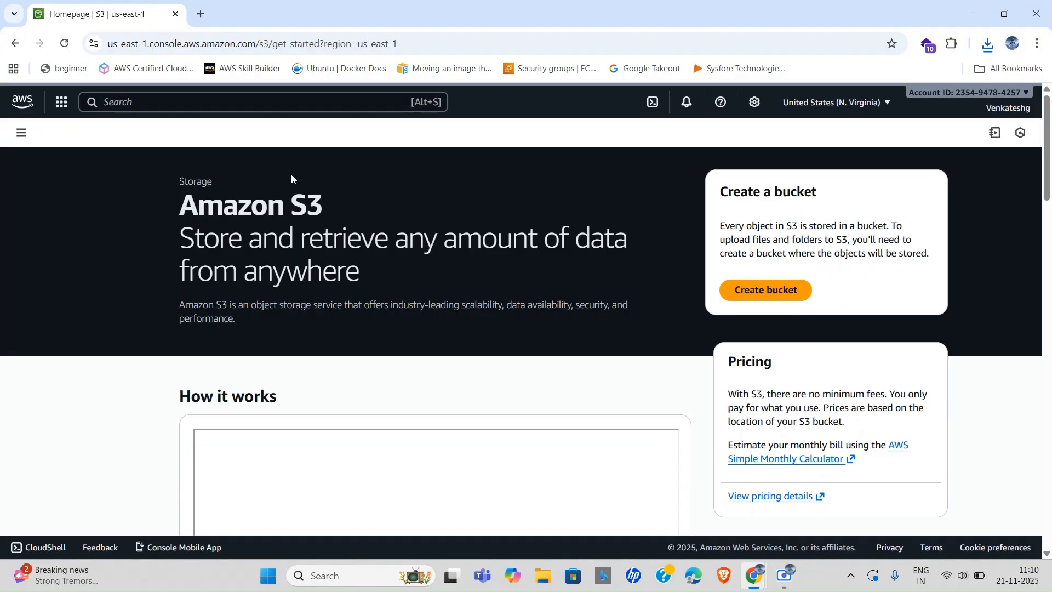
left_click(766, 291)
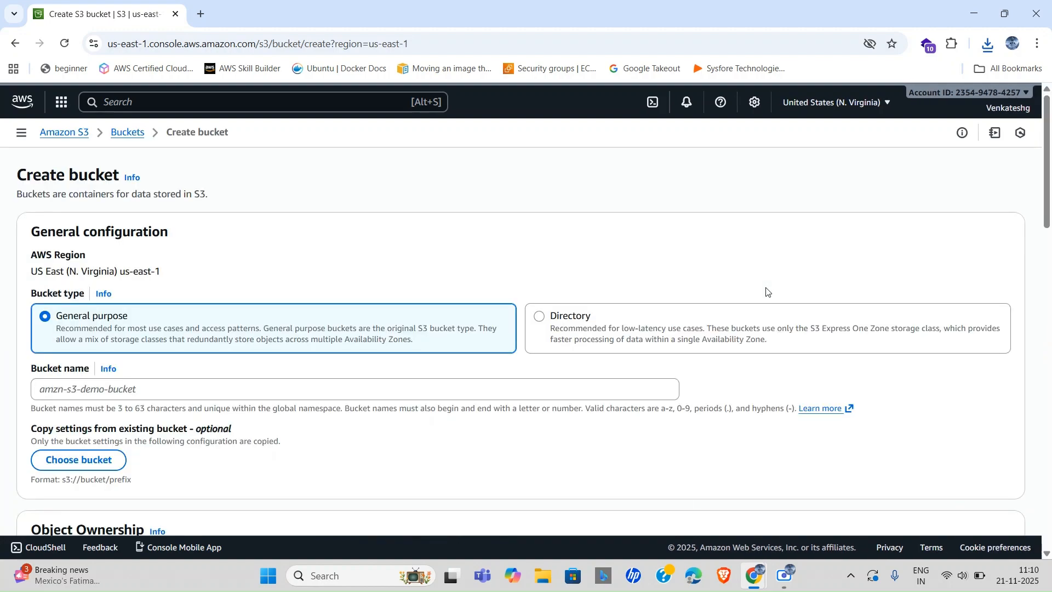
Step: Check the extracted template folder's name in Downloads in File Explorer, and enter strategic_consulting as the bucket name in the AWS console
scroll(345, 359, "down", 2)
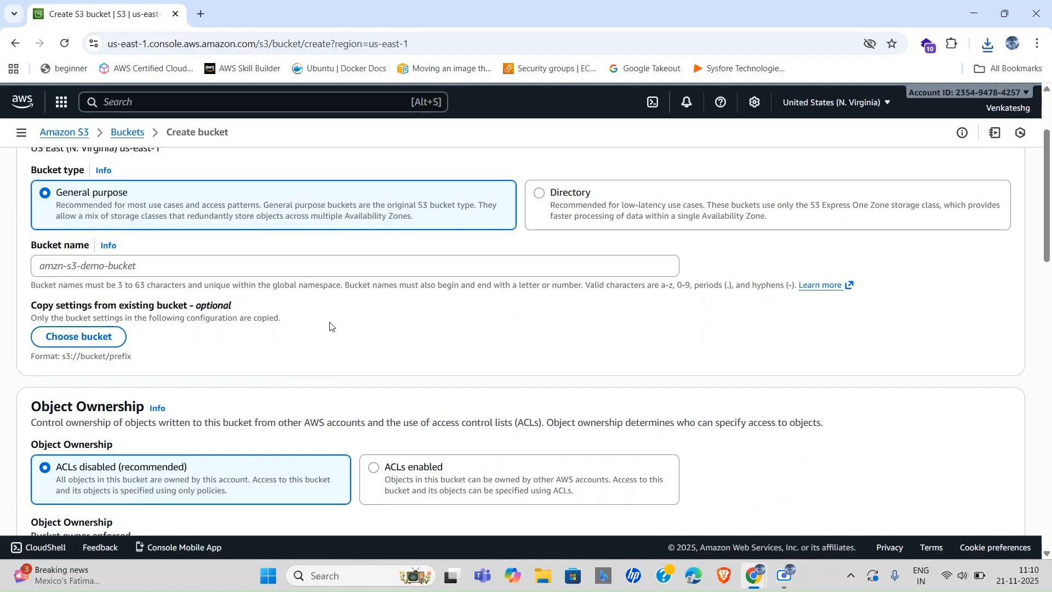
left_click(167, 276)
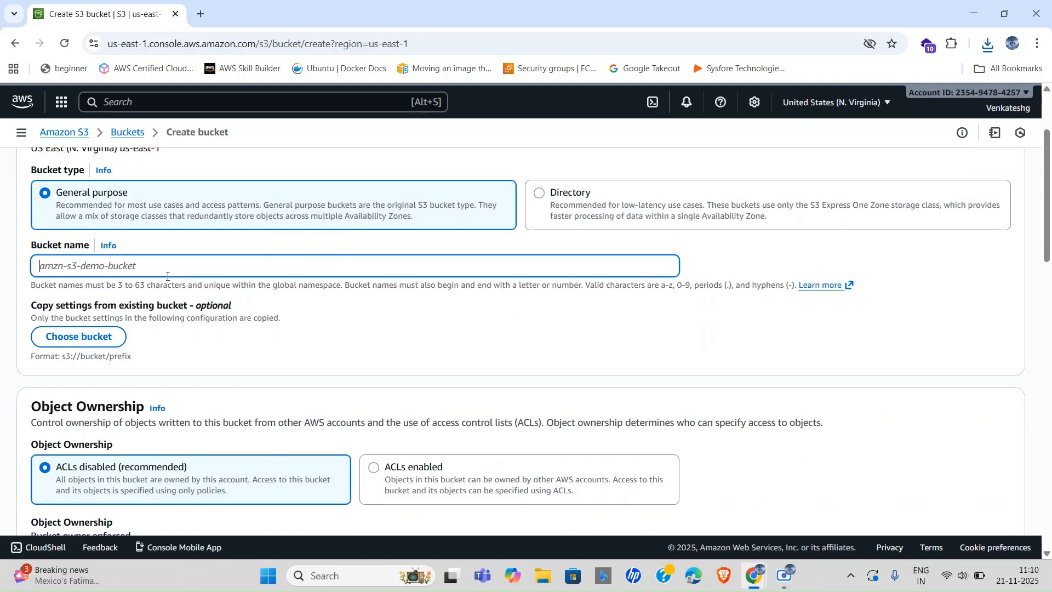
left_click(543, 588)
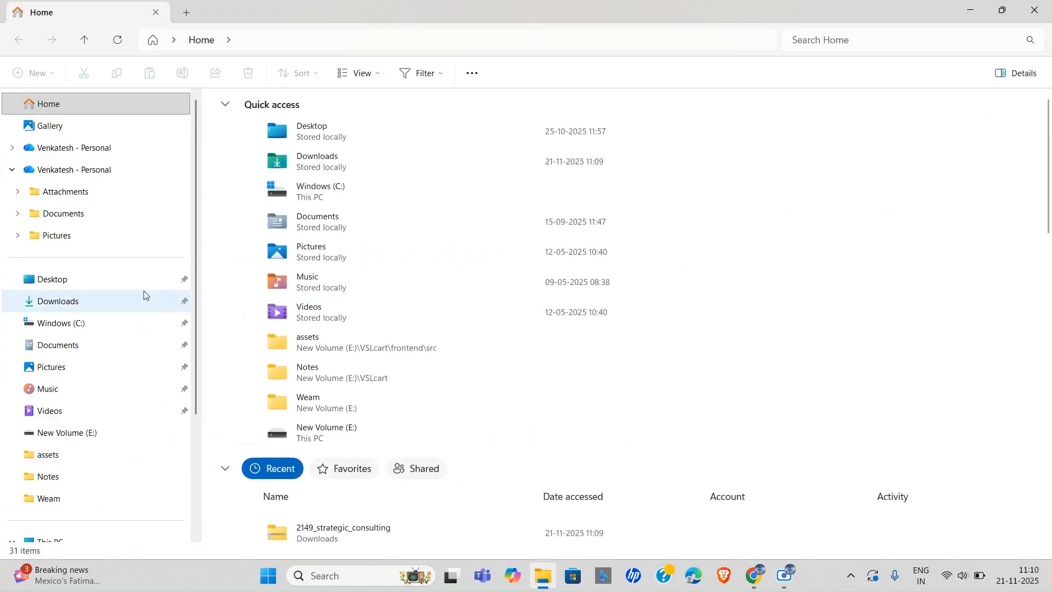
left_click(146, 297)
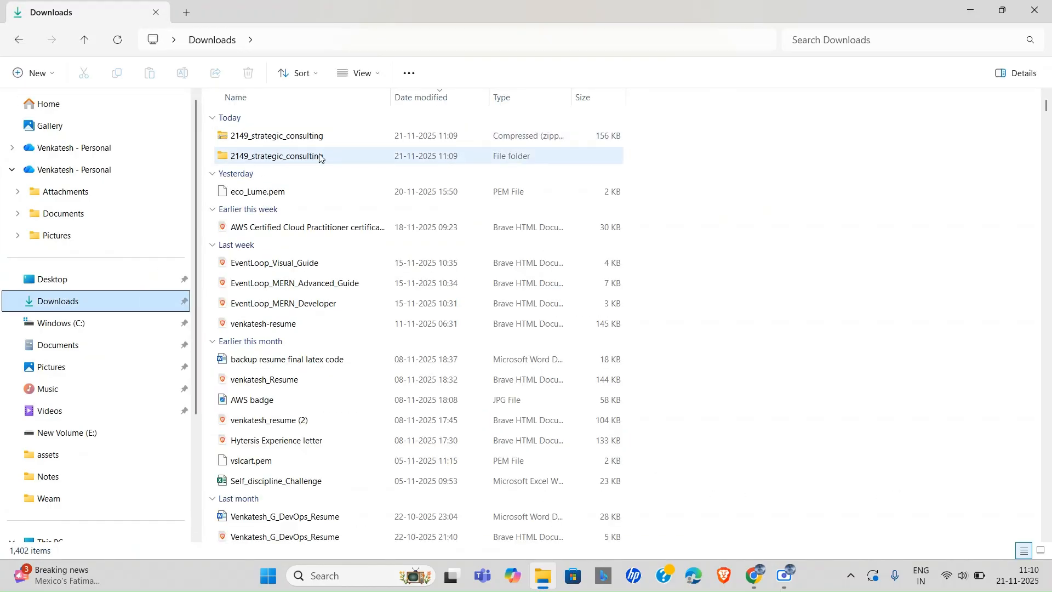
key("alt+Tab")
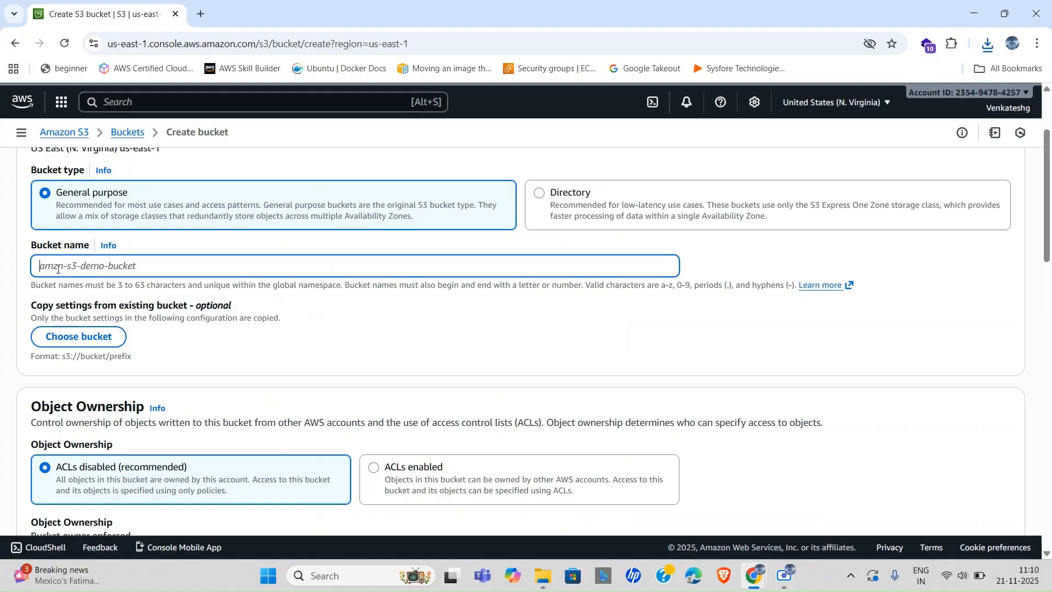
type("start")
key("alt+Tab")
key("alt+Tab")
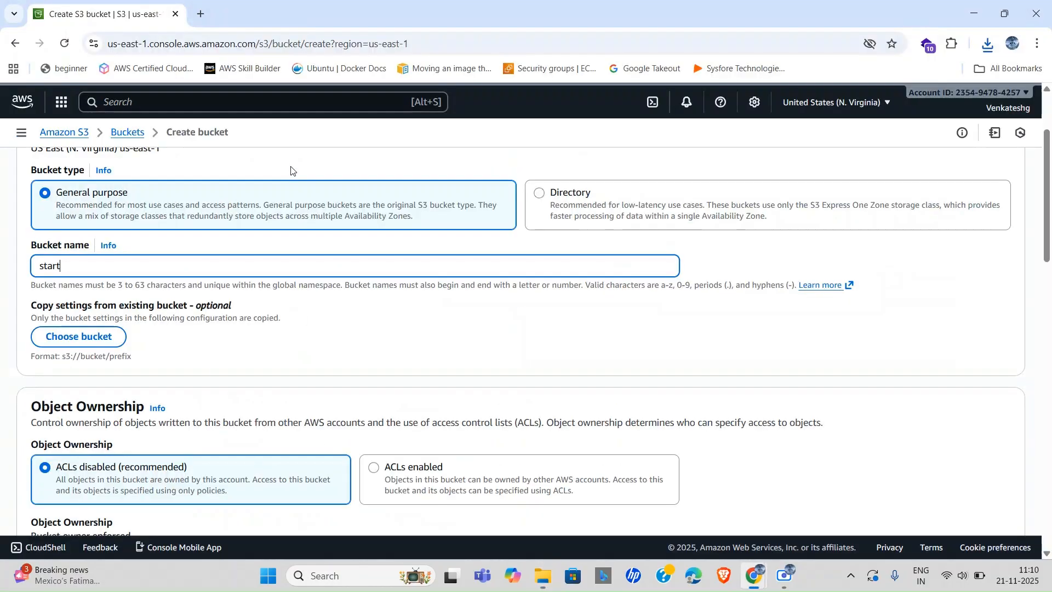
key("BackSpace")
key("BackSpace")
key("BackSpace")
type("l")
Step: Review the new bucket's type, Object Ownership, Block Public Access, versioning, tags and default encryption settings
scroll(314, 340, "down", 5)
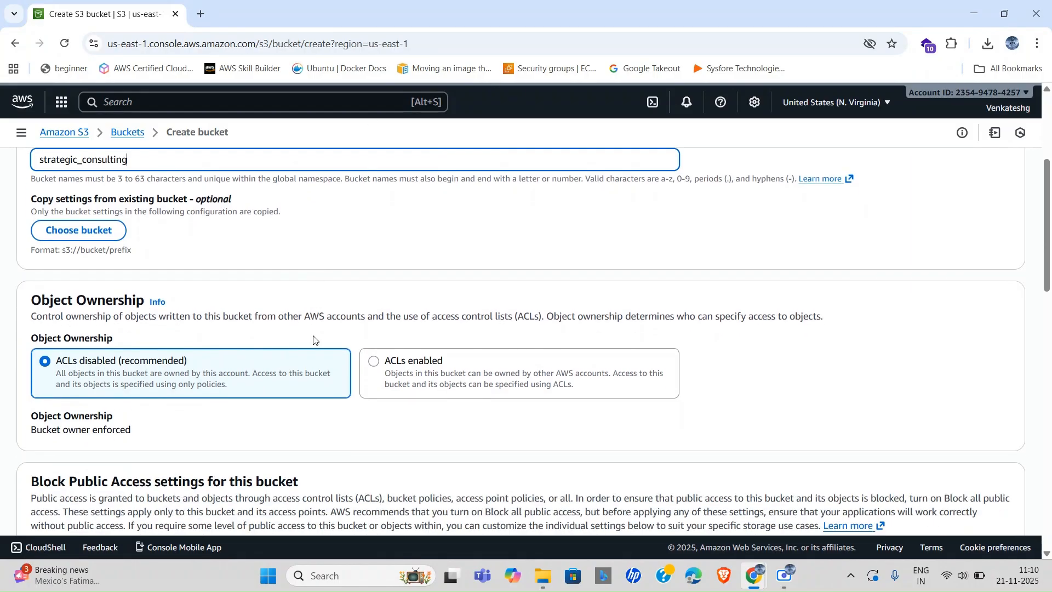
scroll(314, 339, "down", 10)
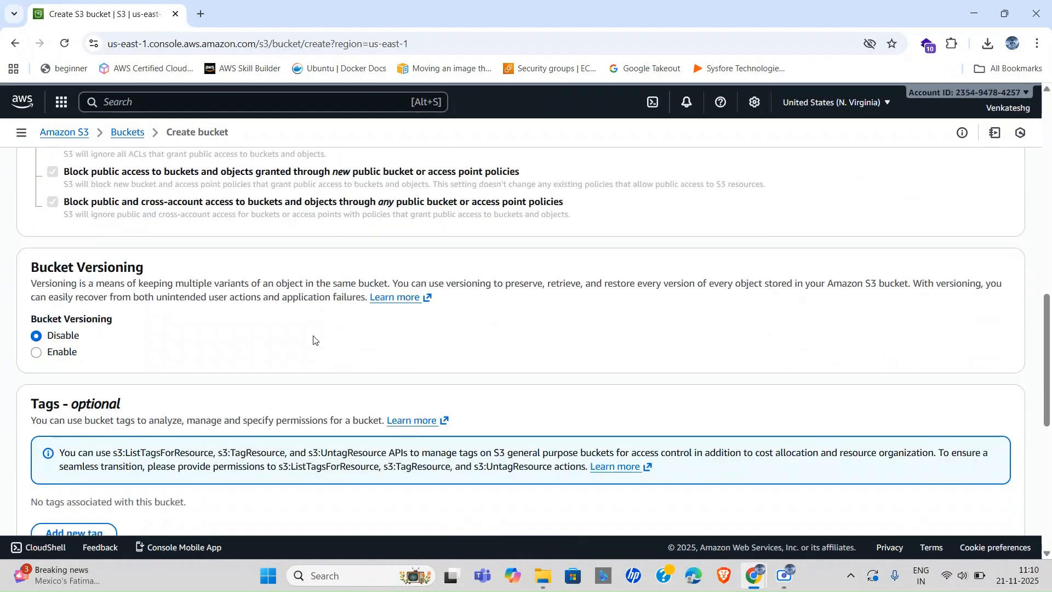
scroll(313, 340, "down", 3)
scroll(313, 339, "up", 18)
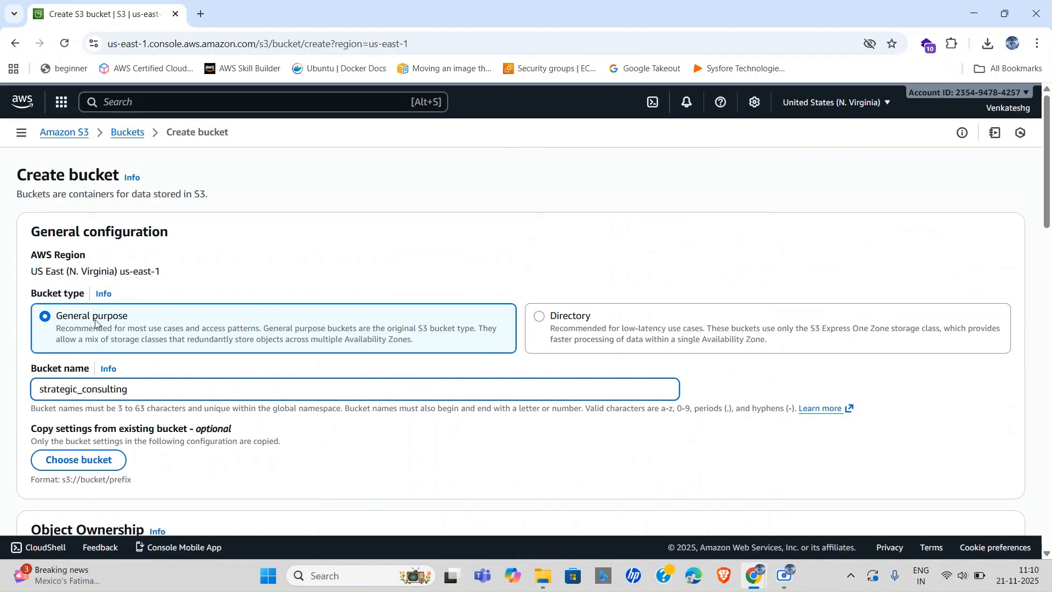
scroll(313, 340, "down", 5)
scroll(250, 417, "down", 10)
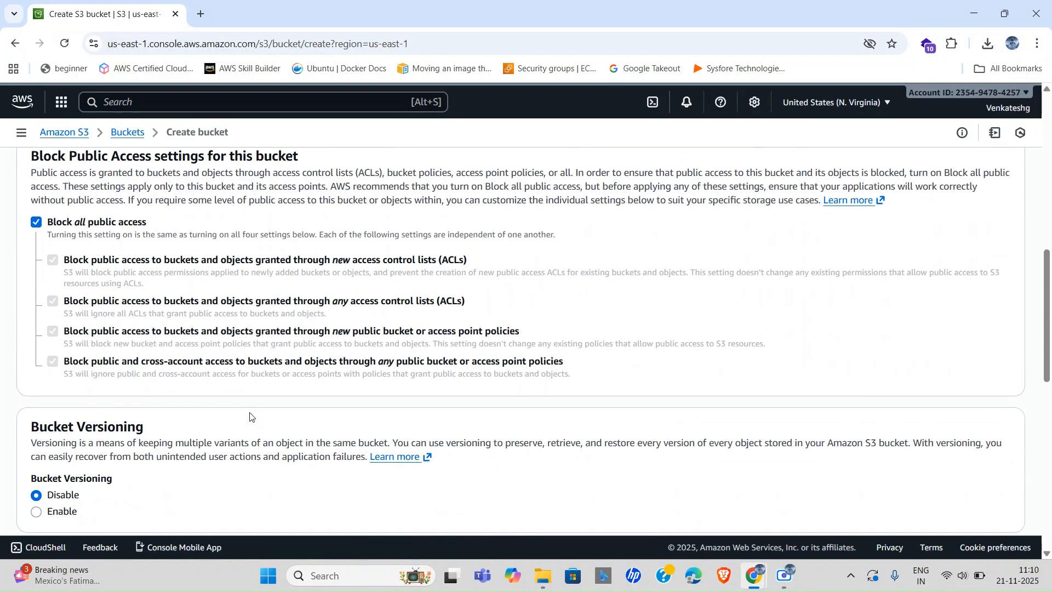
scroll(250, 414, "down", 4)
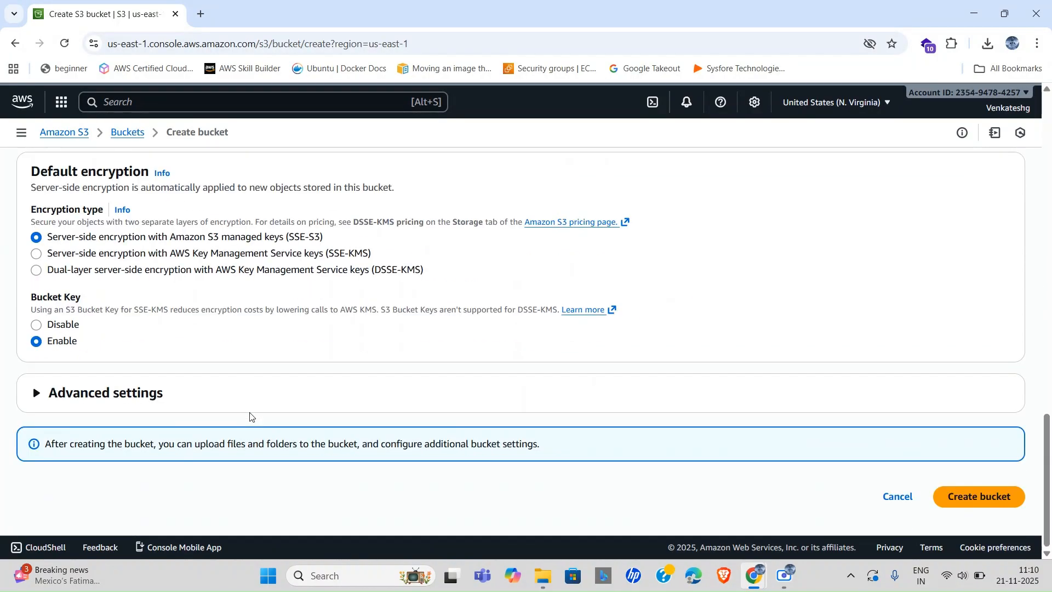
scroll(250, 416, "up", 1)
scroll(489, 328, "down", 1)
scroll(579, 325, "up", 15)
scroll(579, 324, "up", 3)
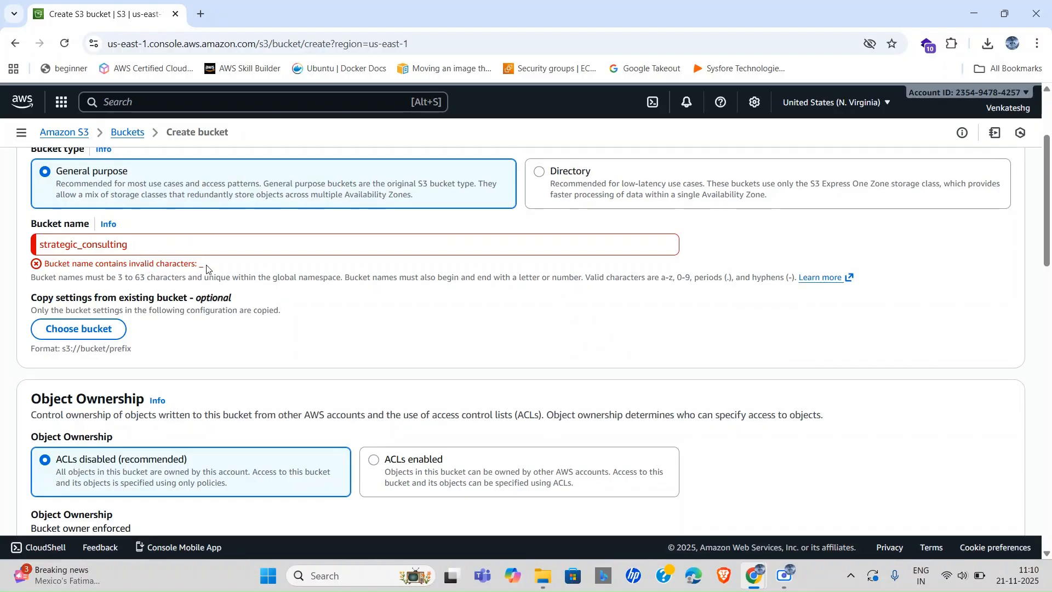
Step: Replace the underscore in the bucket name with a hyphen, giving strategic-consulting, and try to create the bucket
left_click(83, 251)
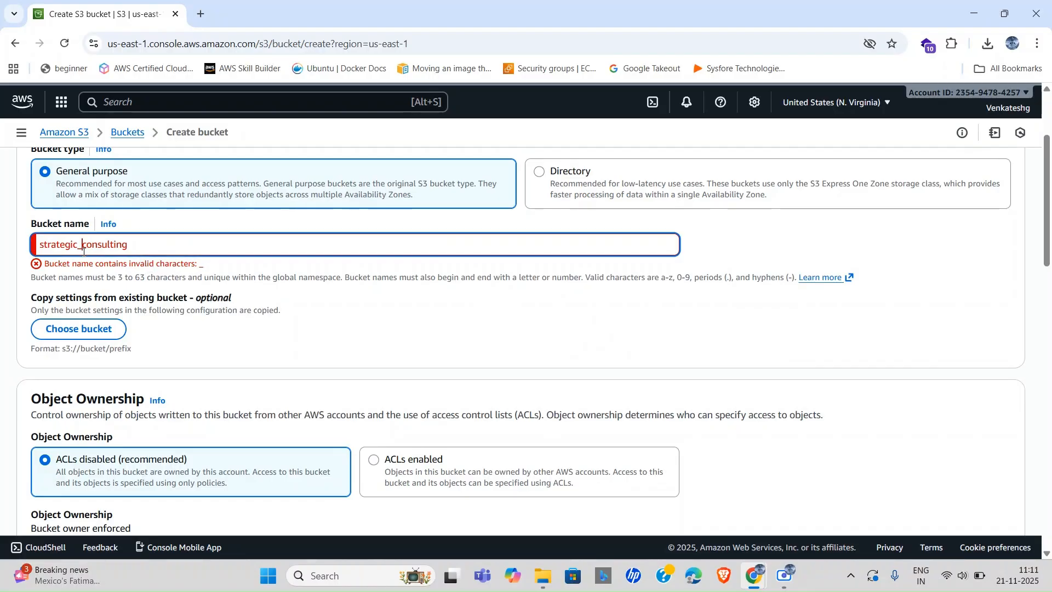
key("BackSpace")
type("-")
scroll(486, 298, "down", 20)
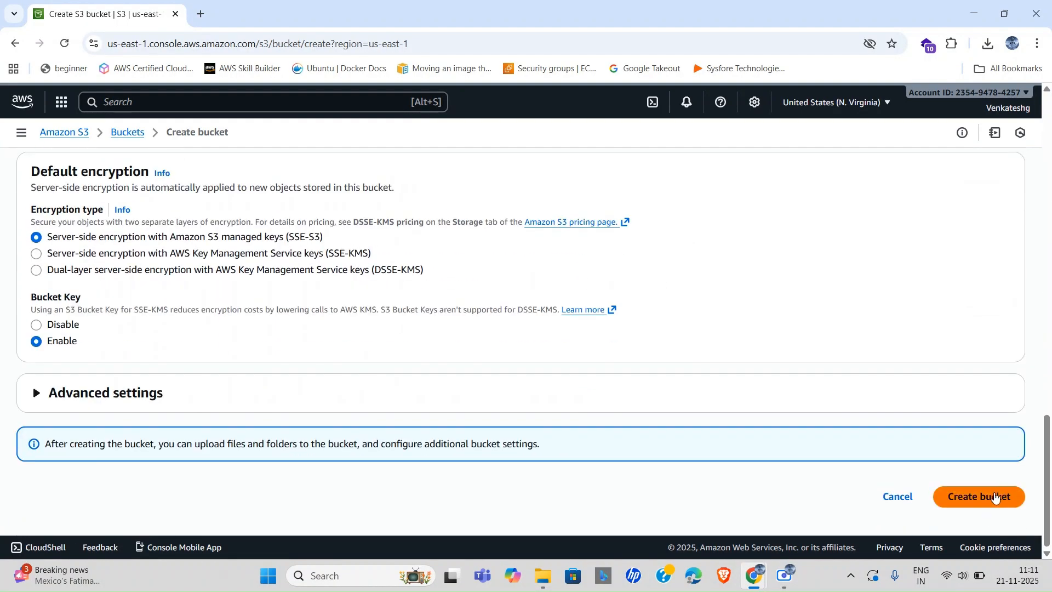
left_click(996, 498)
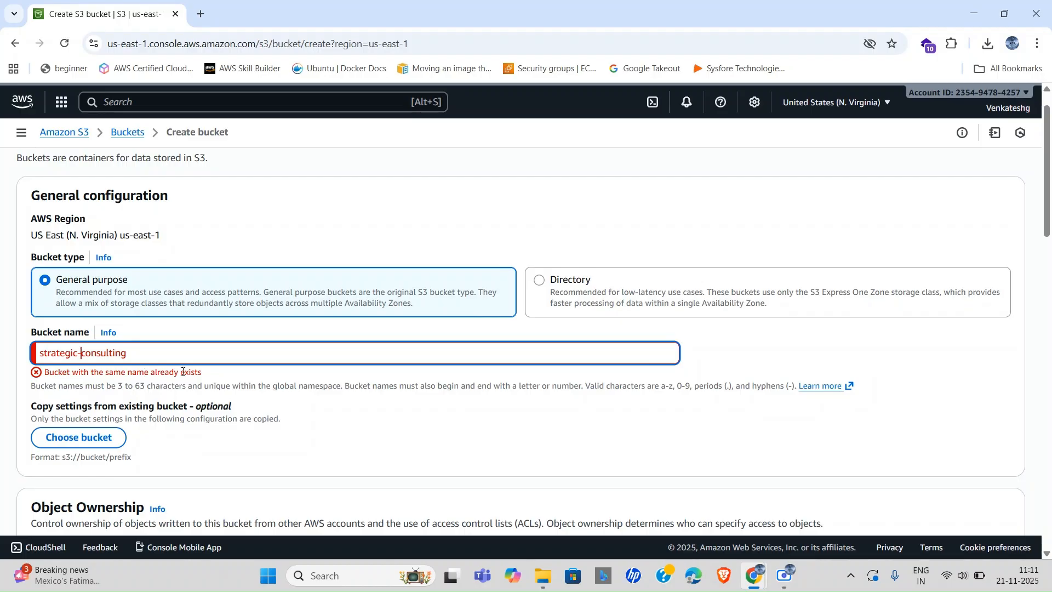
Step: Extend the bucket name to strategic-consulting-web and create the bucket with the default settings
type("-web")
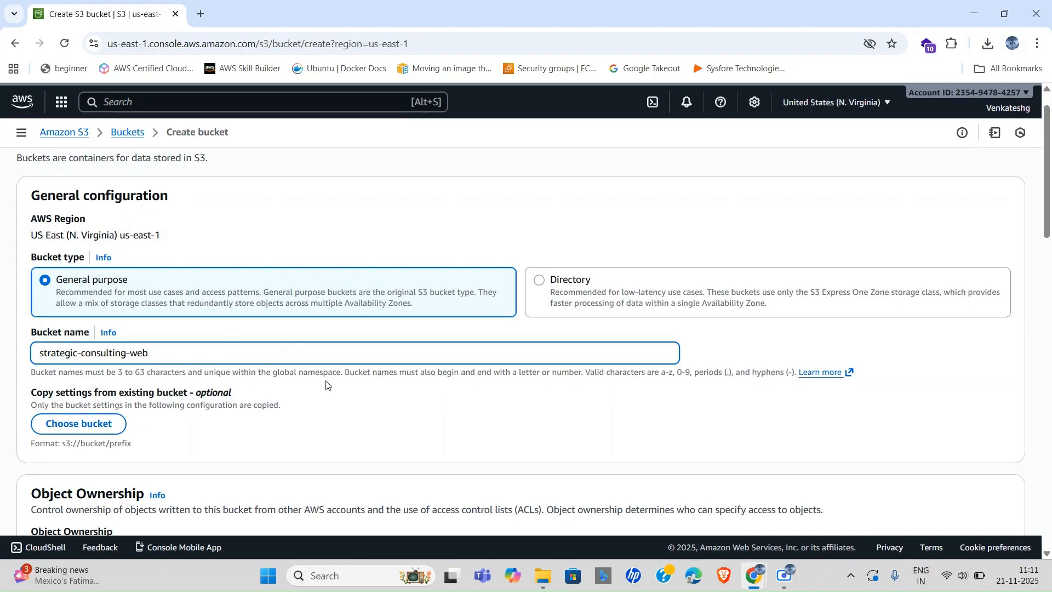
scroll(326, 384, "down", 20)
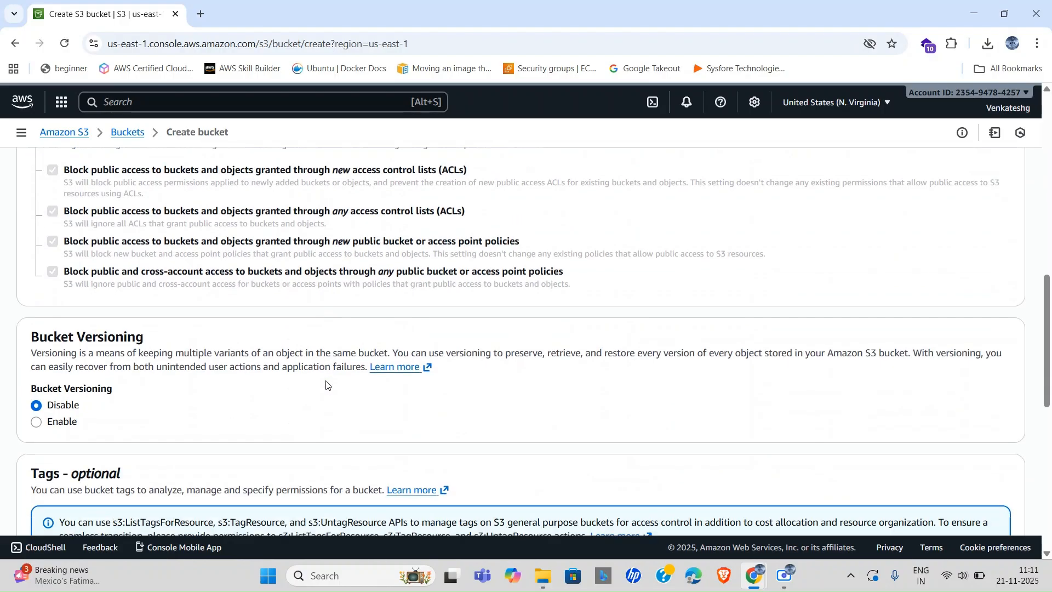
left_click(979, 497)
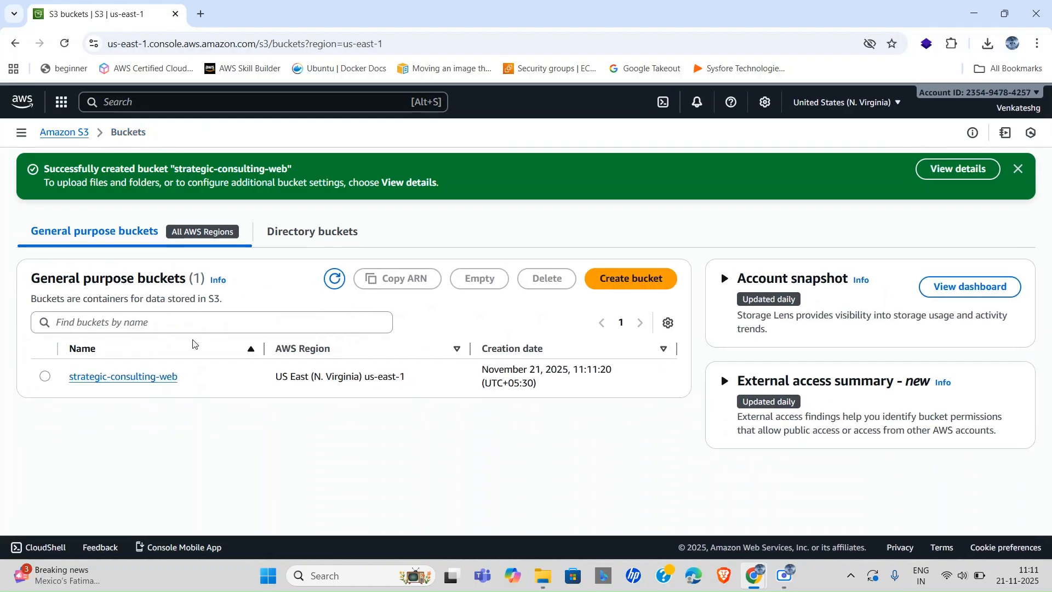
Step: Open the strategic-consulting-web bucket, and in File Explorer open the inner 2149_strategic_consulting folder within Downloads
left_click(133, 378)
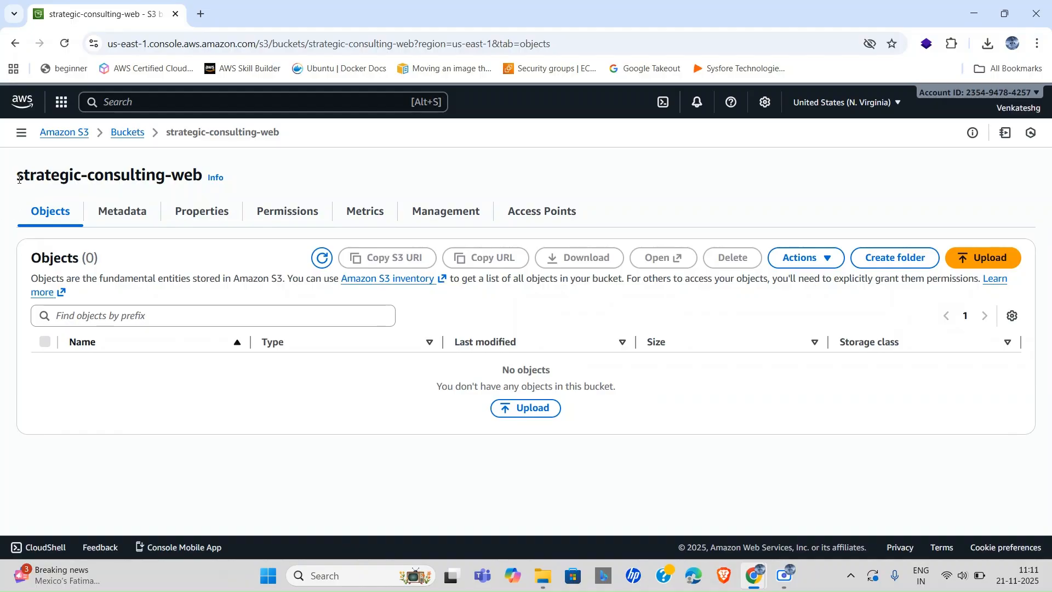
left_click_drag(16, 178, 167, 174)
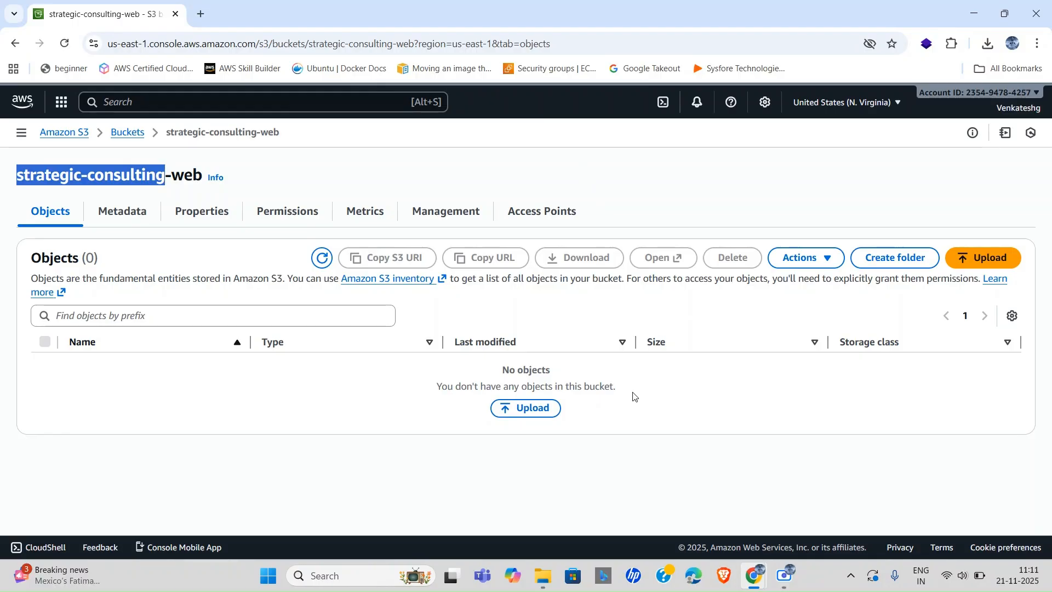
left_click(545, 575)
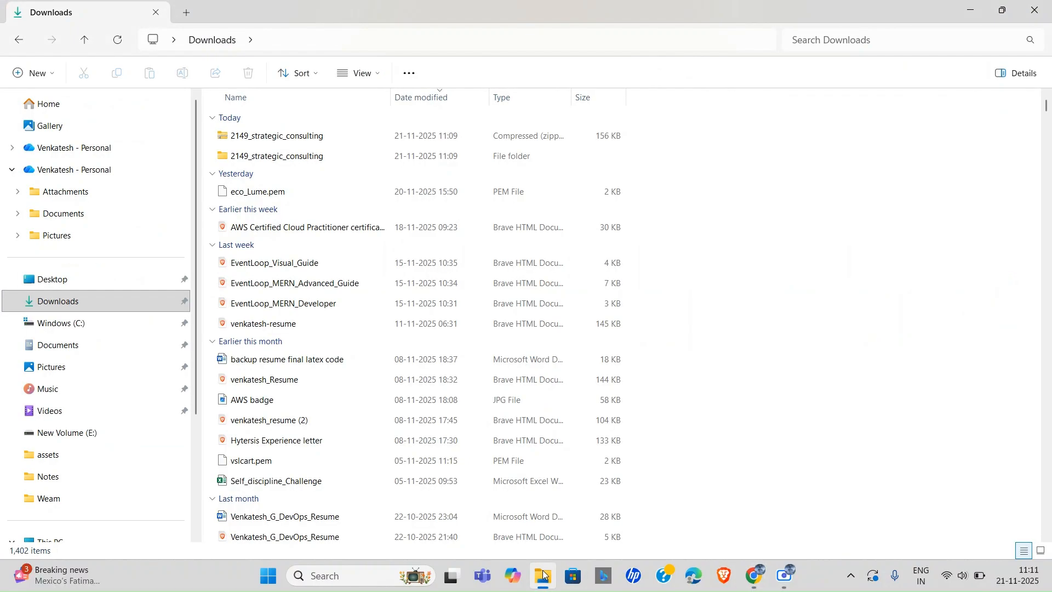
double_click(295, 158)
double_click(323, 137)
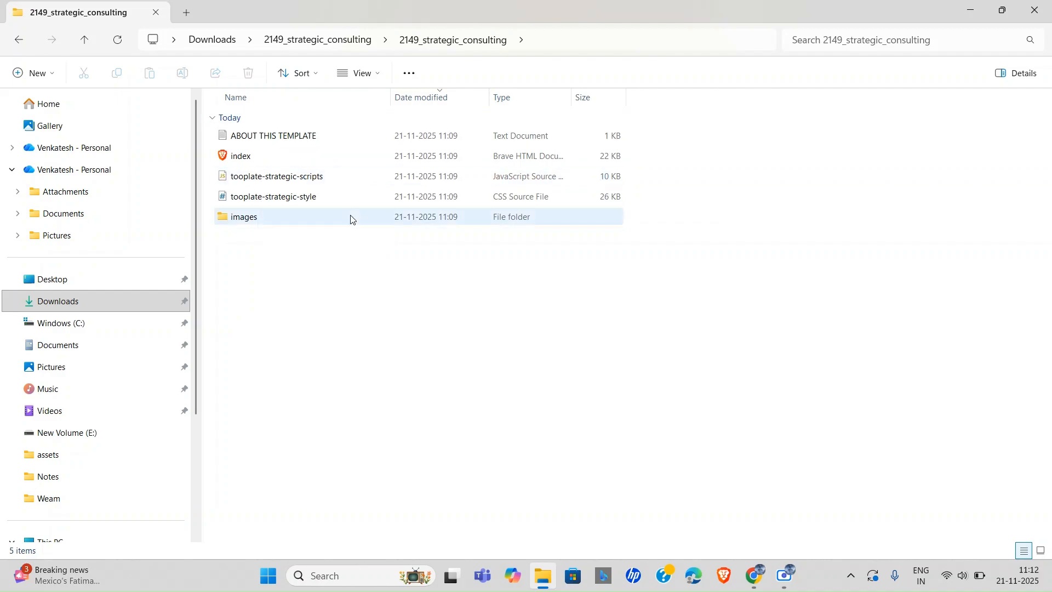
Step: Select all template files and the images folder, and add them to the strategic-consulting-web bucket's upload list in the browser
left_click_drag(341, 246, 281, 126)
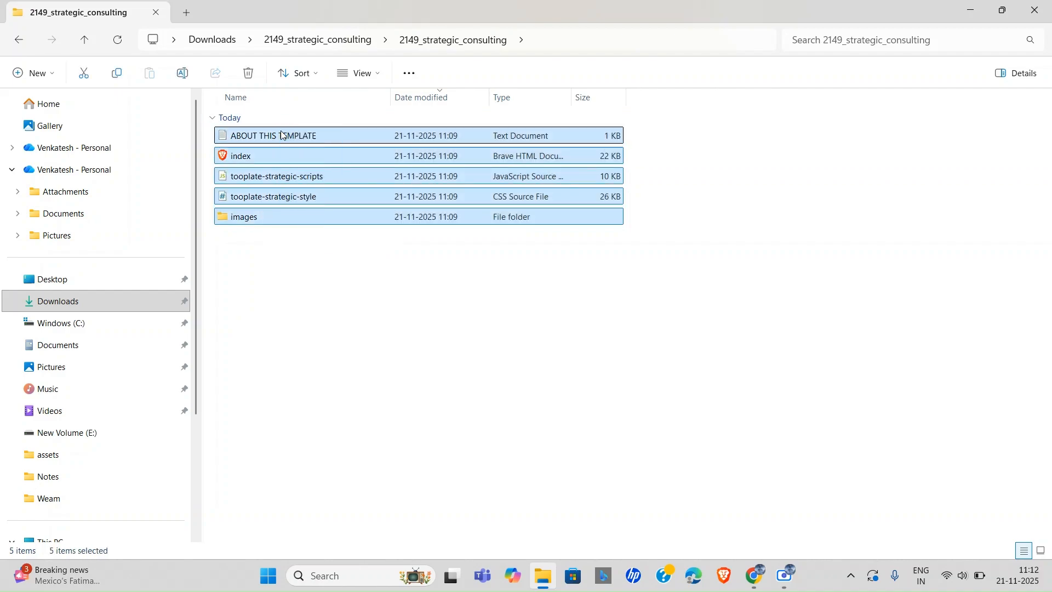
right_click(349, 160)
left_click(301, 295)
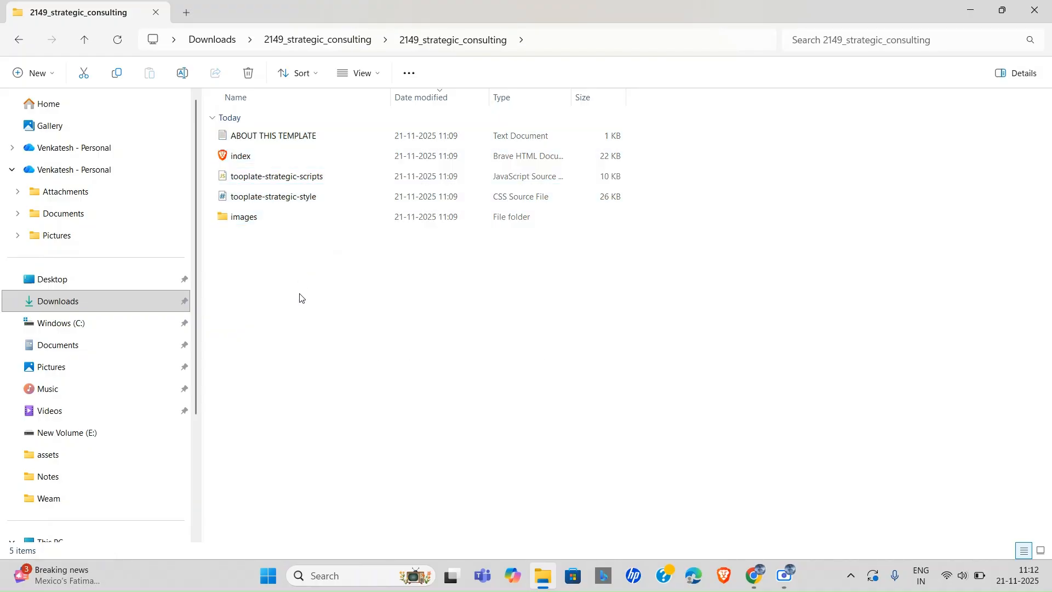
left_click_drag(356, 251, 266, 137)
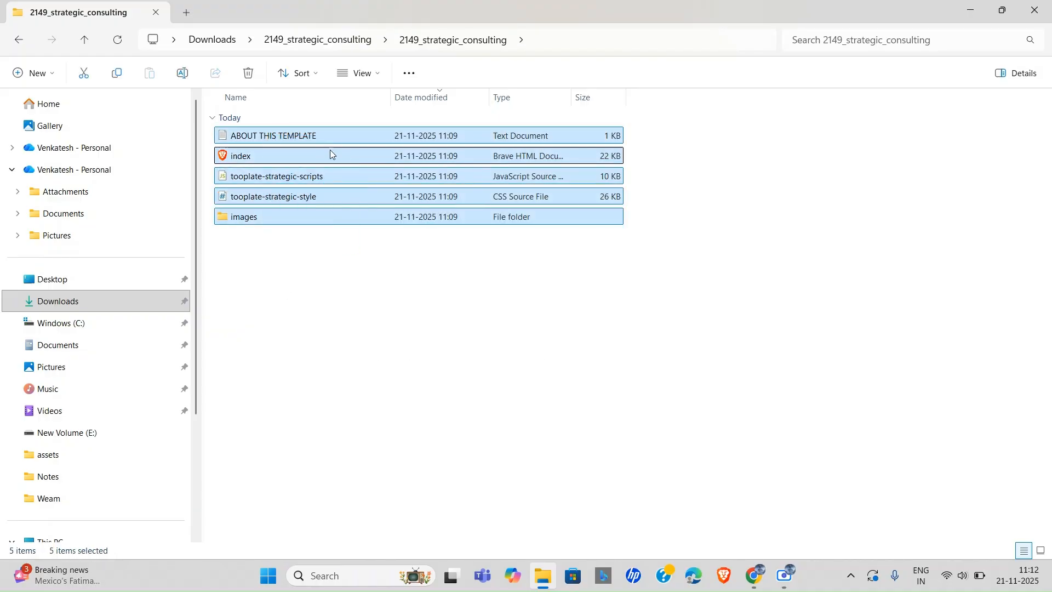
left_click_drag(344, 162, 478, 257)
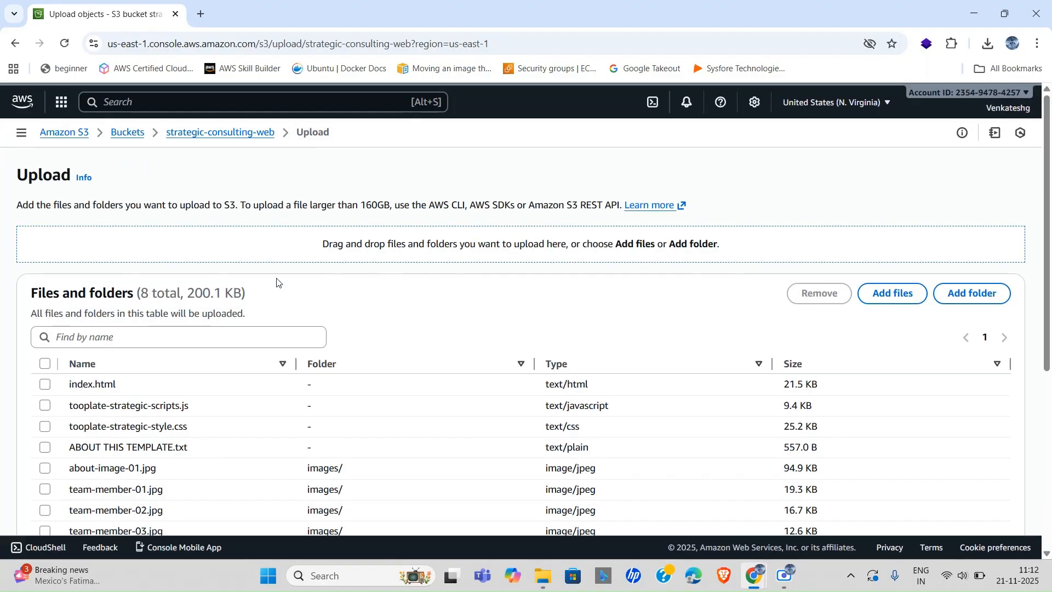
Step: Upload the listed template files to s3://strategic-consulting-web, review the per-file upload status and close the status page
scroll(547, 399, "down", 5)
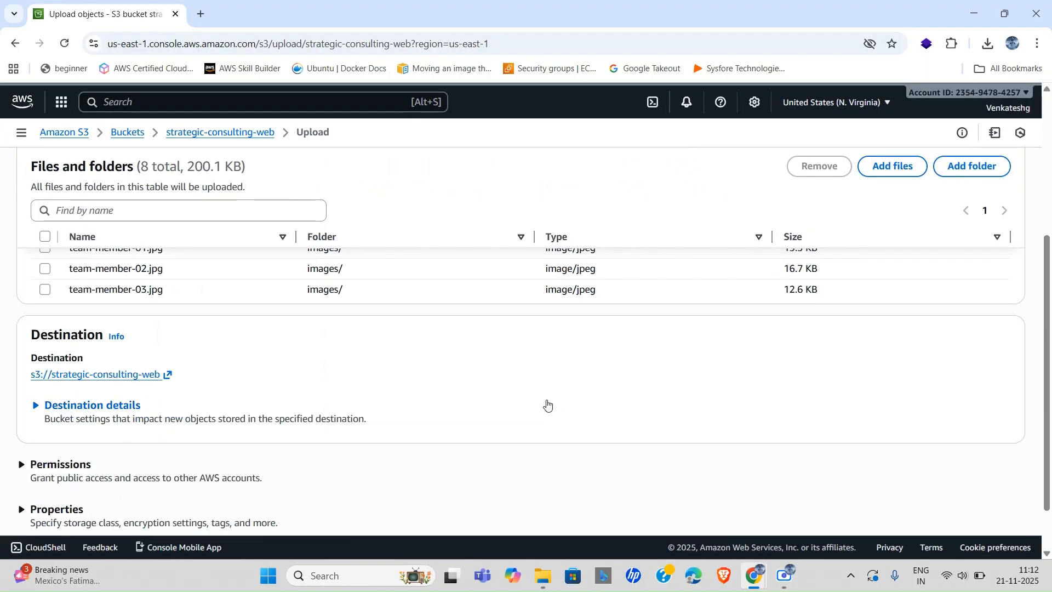
scroll(547, 404, "up", 5)
scroll(547, 399, "down", 5)
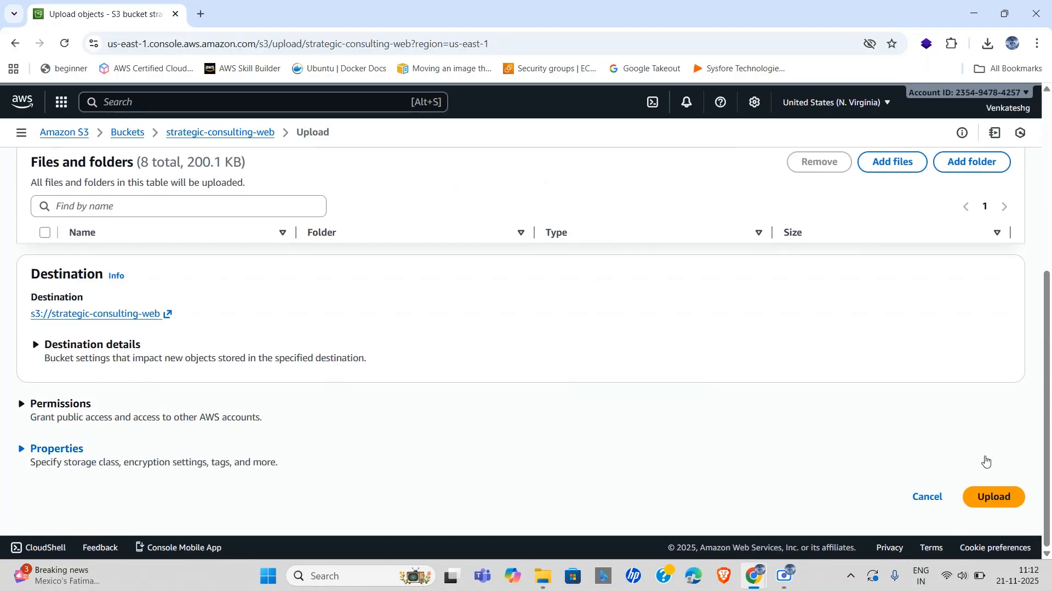
left_click(994, 498)
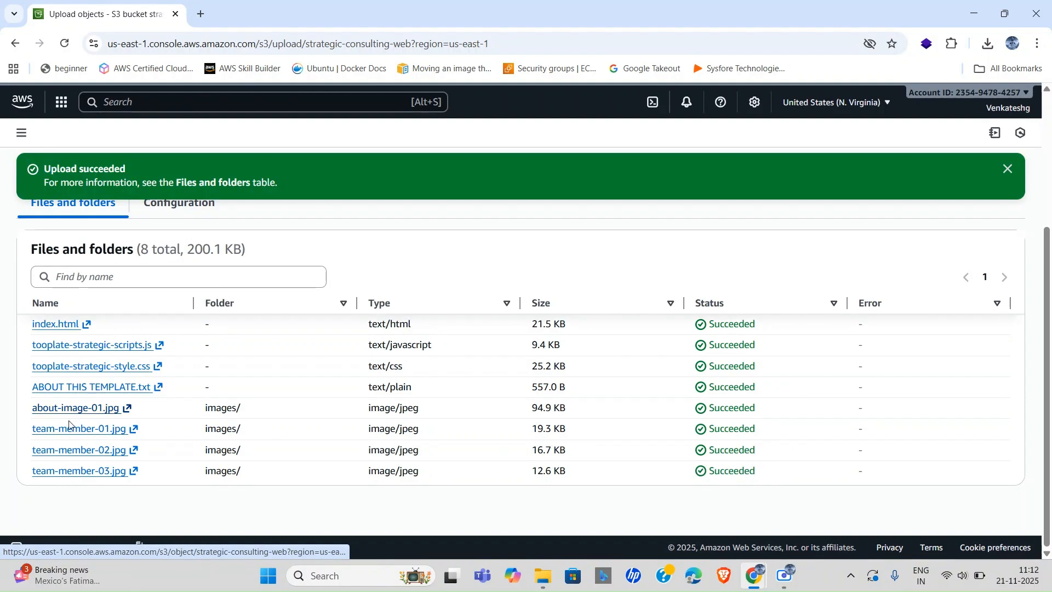
scroll(226, 425, "up", 3)
scroll(227, 425, "down", 2)
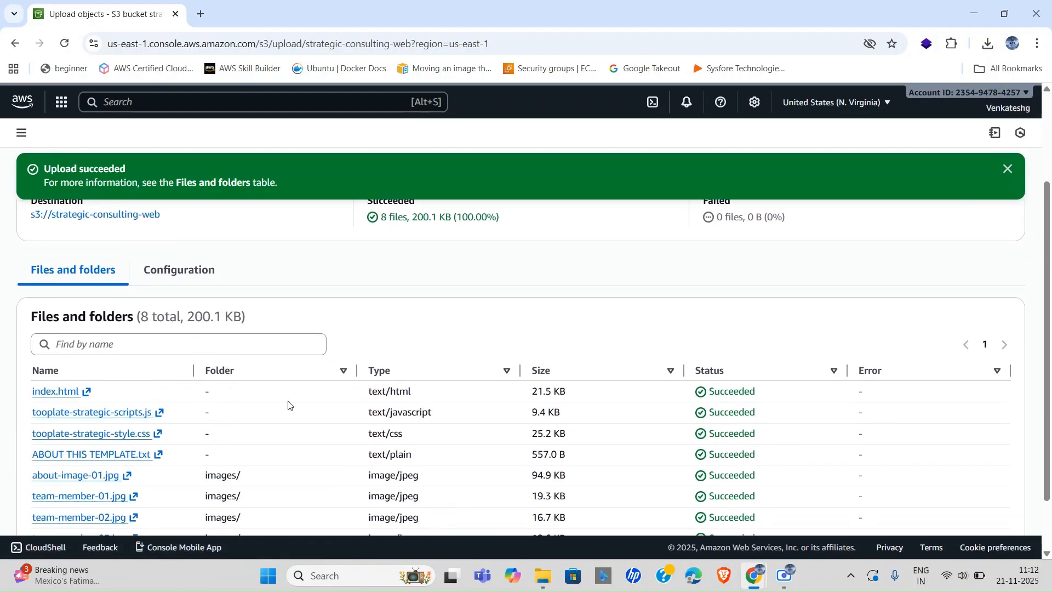
scroll(404, 388, "up", 2)
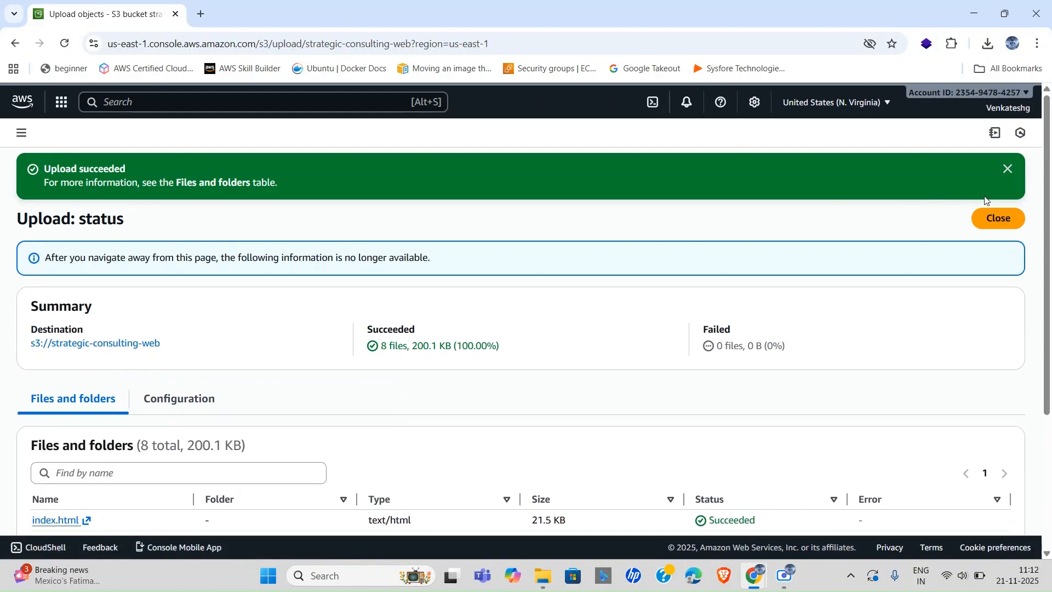
left_click(998, 219)
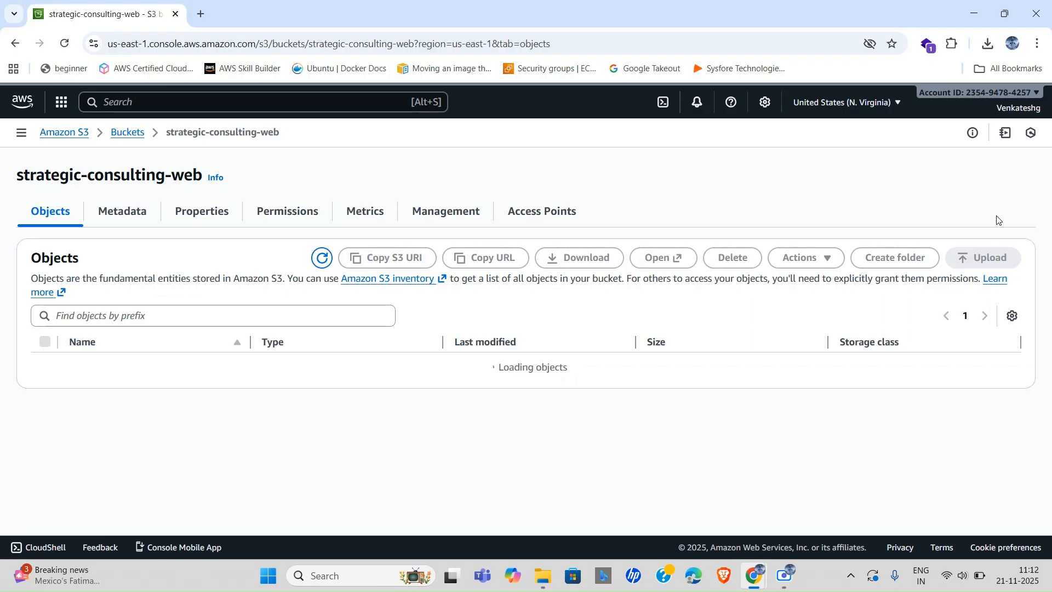
Step: Return to the bucket list and reopen strategic-consulting-web to examine its uploaded objects
left_click(119, 134)
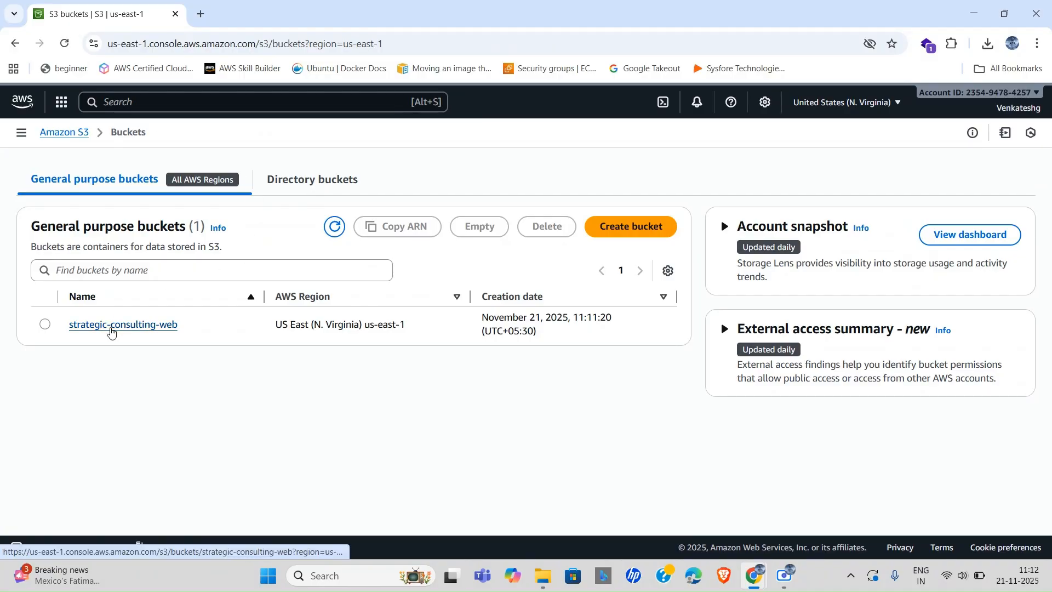
left_click(110, 328)
scroll(235, 404, "down", 1)
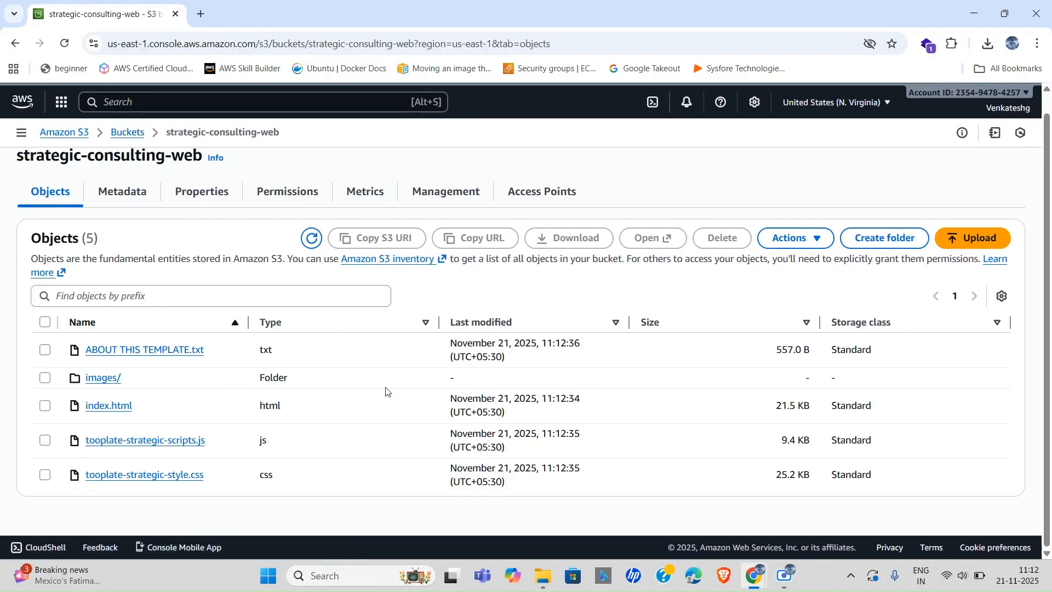
scroll(427, 403, "up", 1)
scroll(427, 404, "down", 1)
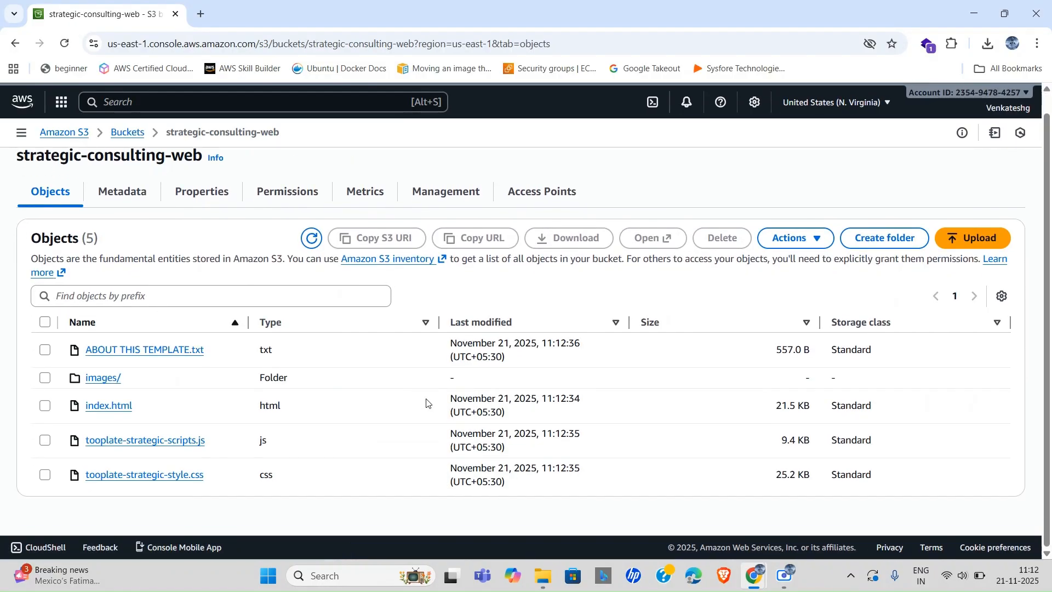
Step: Open the index.html object, copy its object URL, load it in a new browser tab and examine the response
left_click(113, 407)
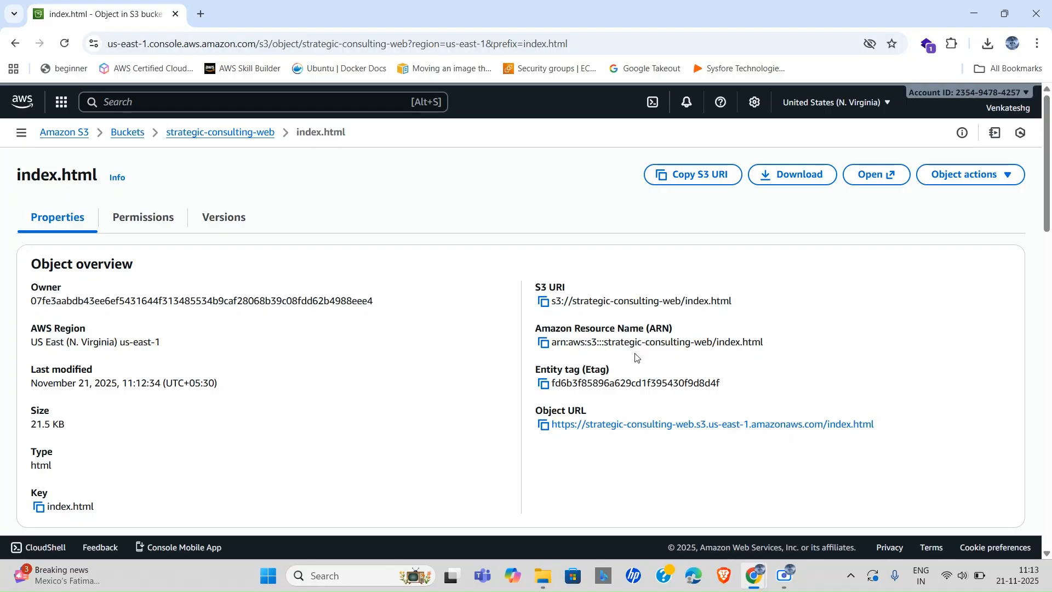
left_click(544, 425)
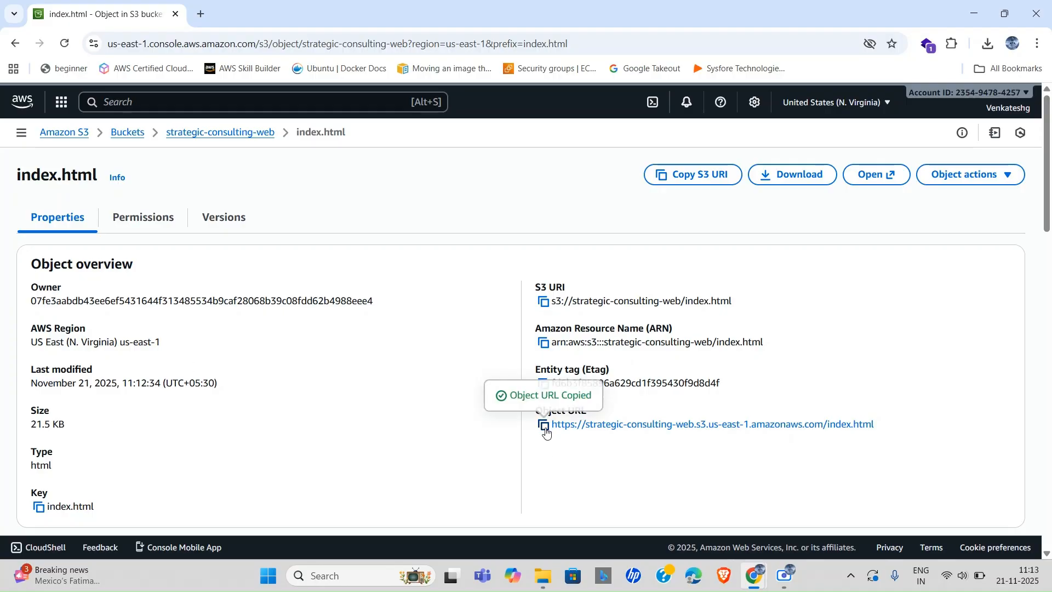
left_click(202, 19)
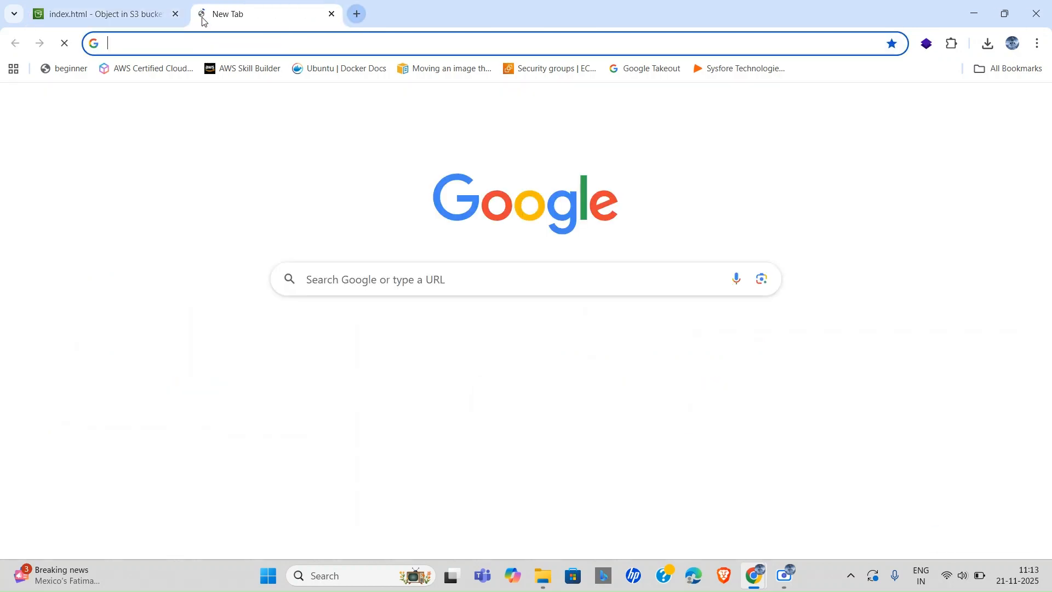
key("ctrl+v")
left_click(303, 78)
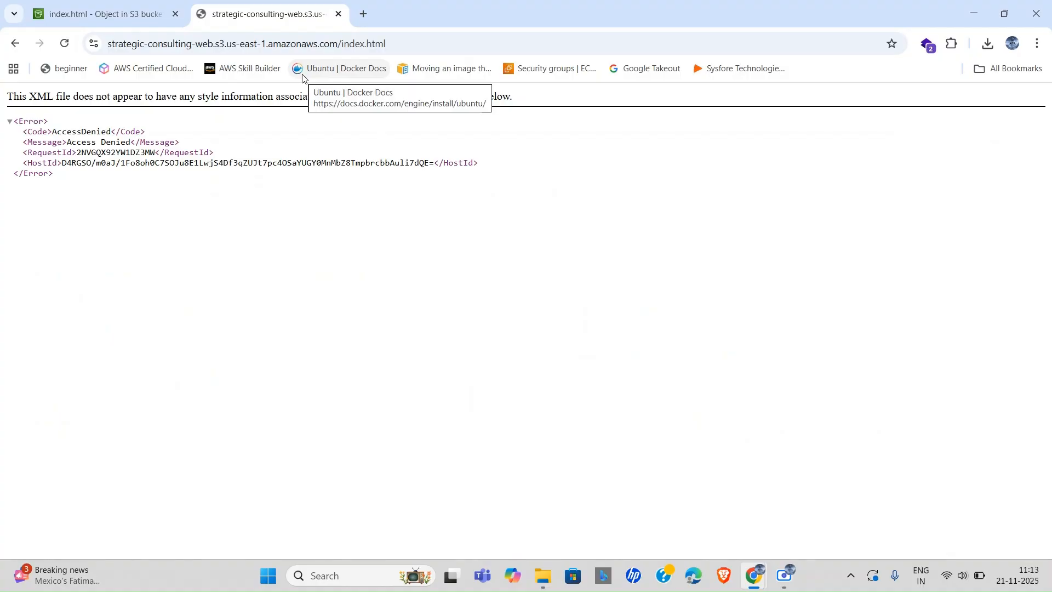
triple_click(139, 93)
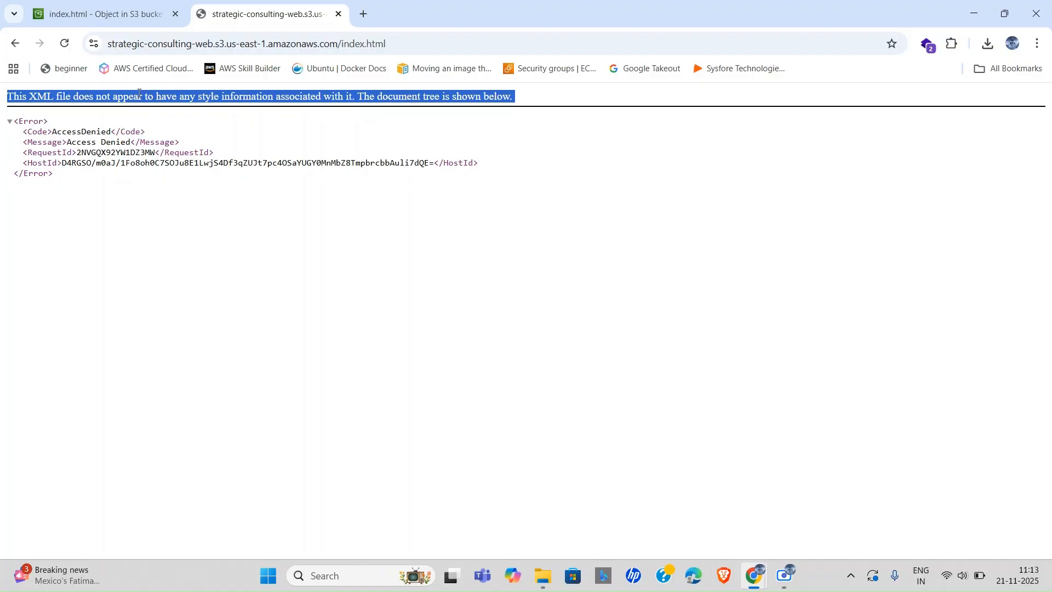
left_click(121, 174)
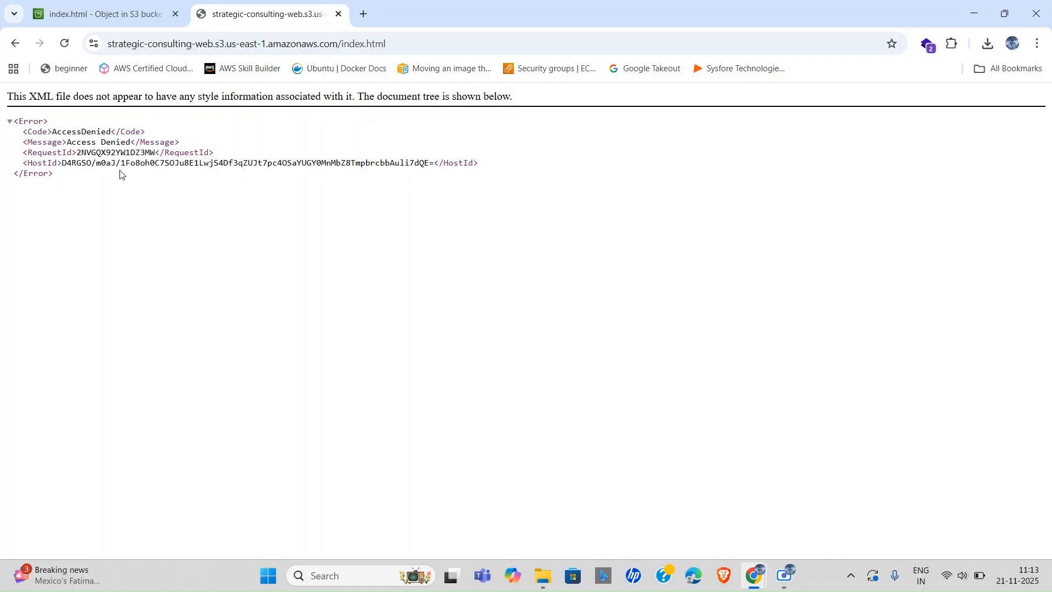
Step: Return to the index.html object in the S3 console and review its access control list permissions
left_click(113, 12)
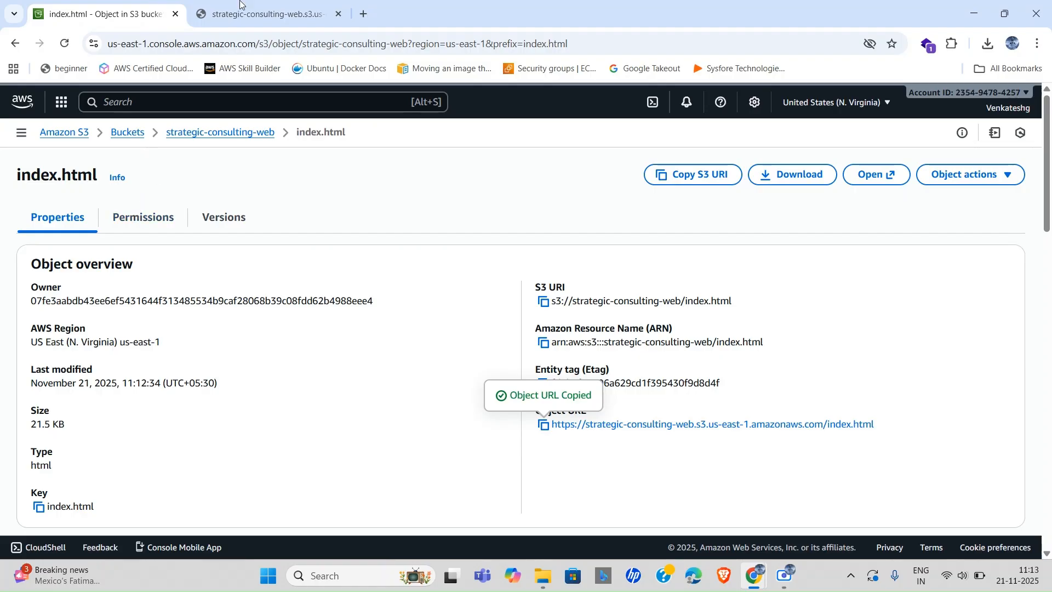
left_click(252, 12)
left_click(166, 5)
left_click(134, 223)
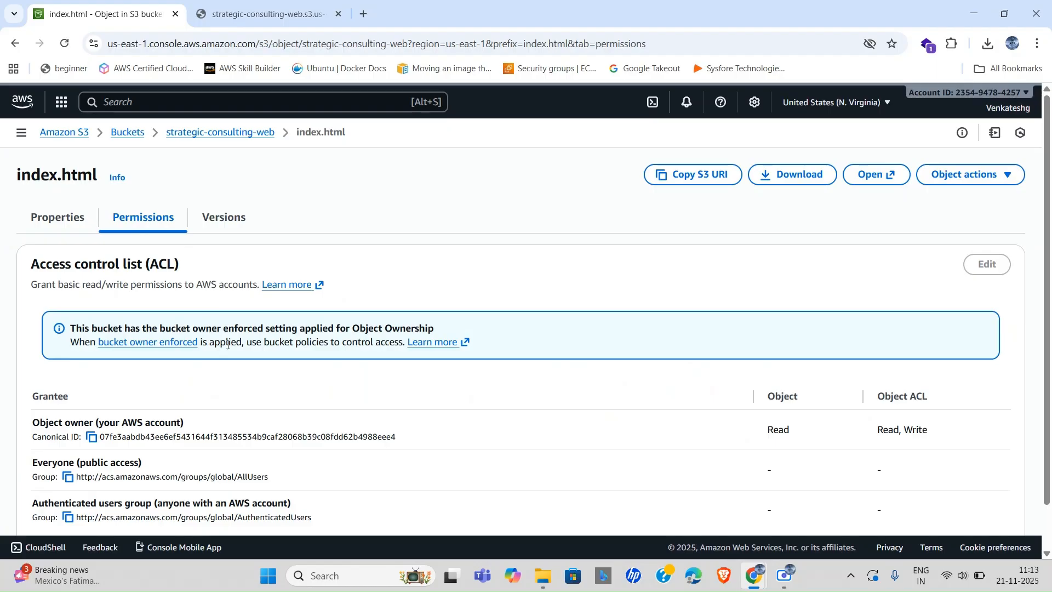
scroll(207, 475, "down", 1)
scroll(208, 475, "up", 1)
Step: Reopen the strategic-consulting-web bucket and review its permissions, including public access blocking, bucket policy, ACL and CORS settings
left_click(203, 134)
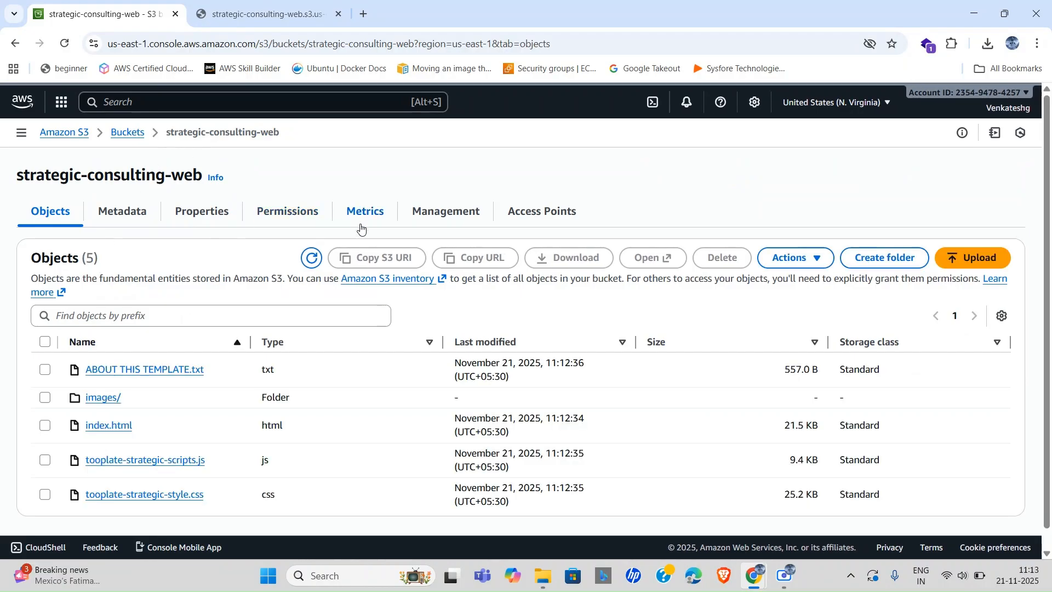
left_click(130, 133)
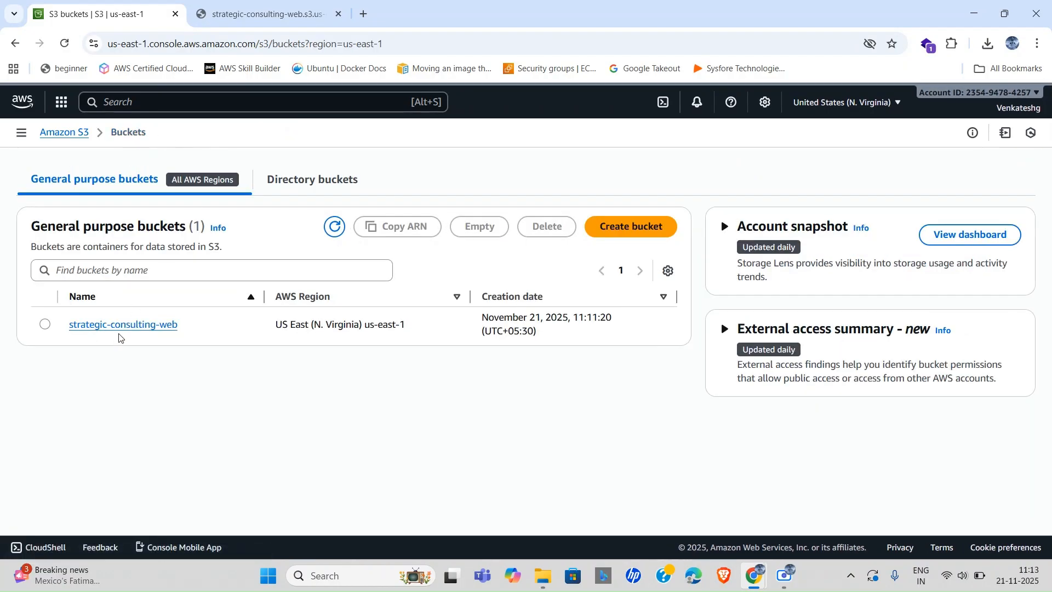
left_click(122, 328)
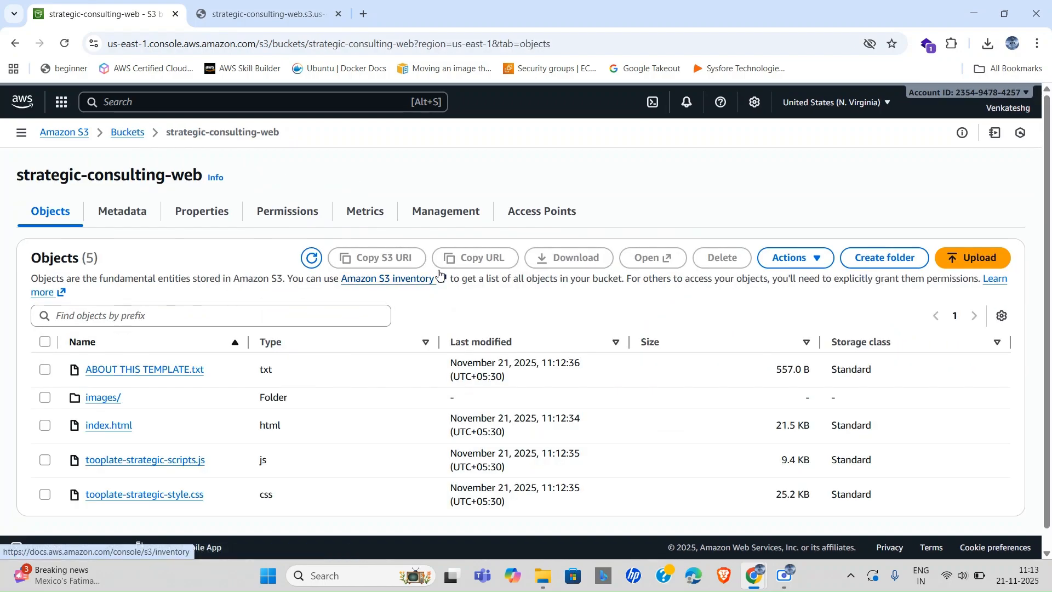
left_click(290, 216)
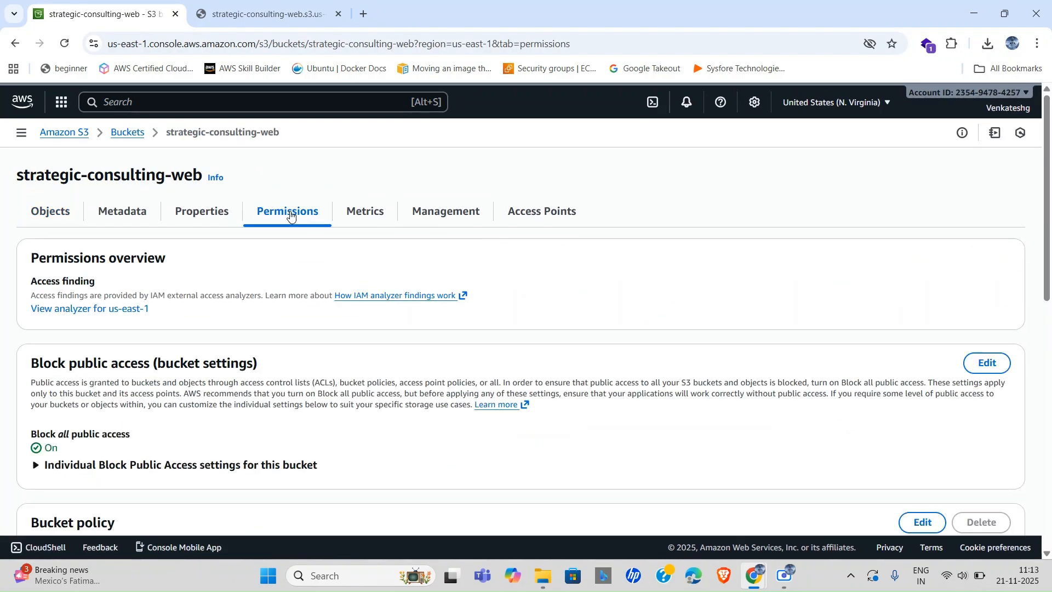
scroll(164, 453, "down", 15)
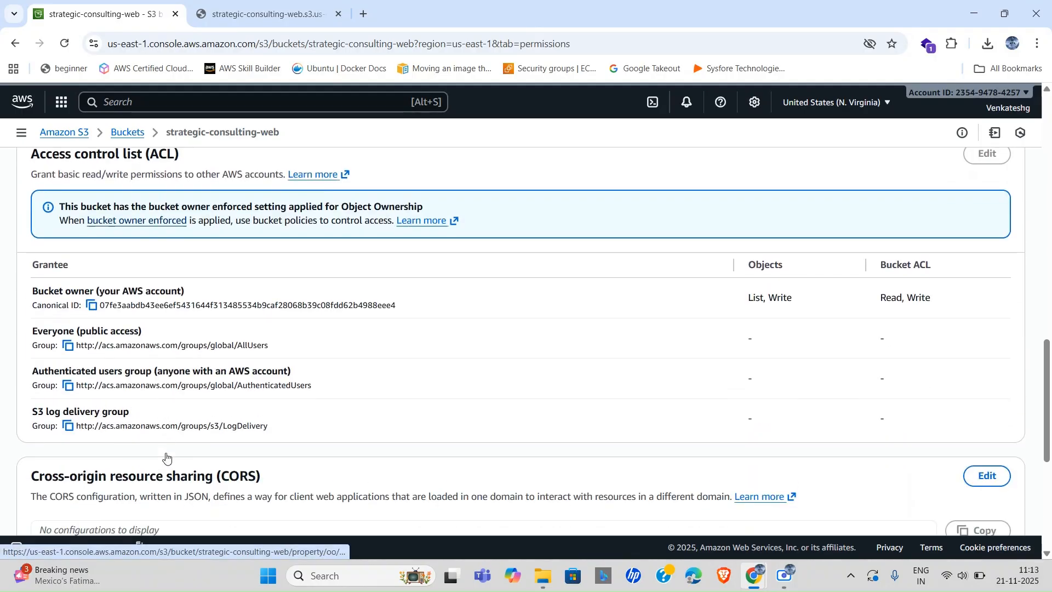
scroll(166, 458, "down", 6)
scroll(166, 455, "up", 4)
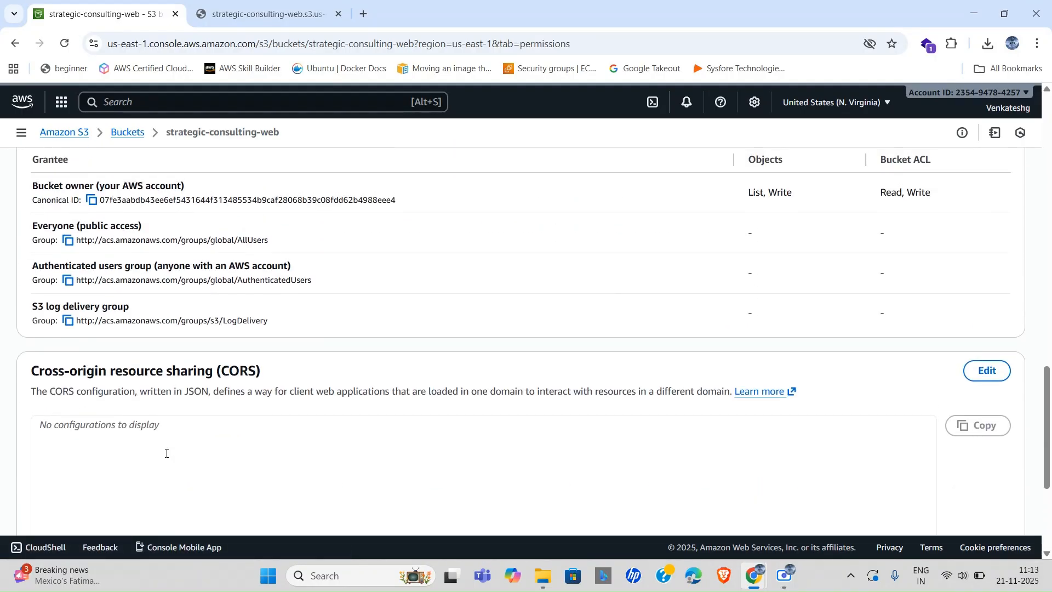
scroll(167, 453, "up", 14)
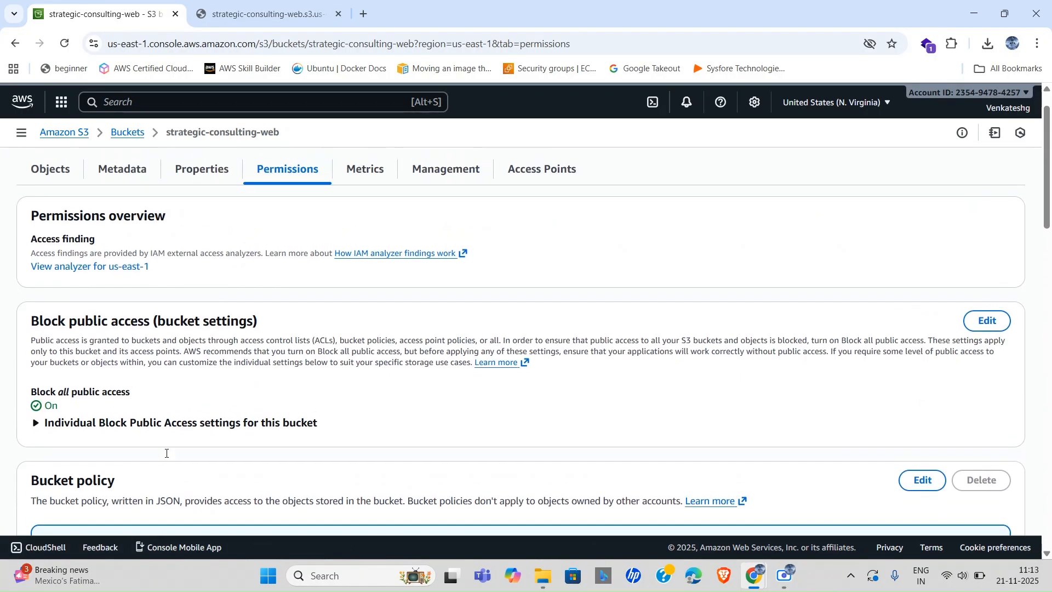
scroll(167, 453, "up", 1)
Step: Find the static website hosting section in the bucket's properties and open it for editing
left_click(196, 216)
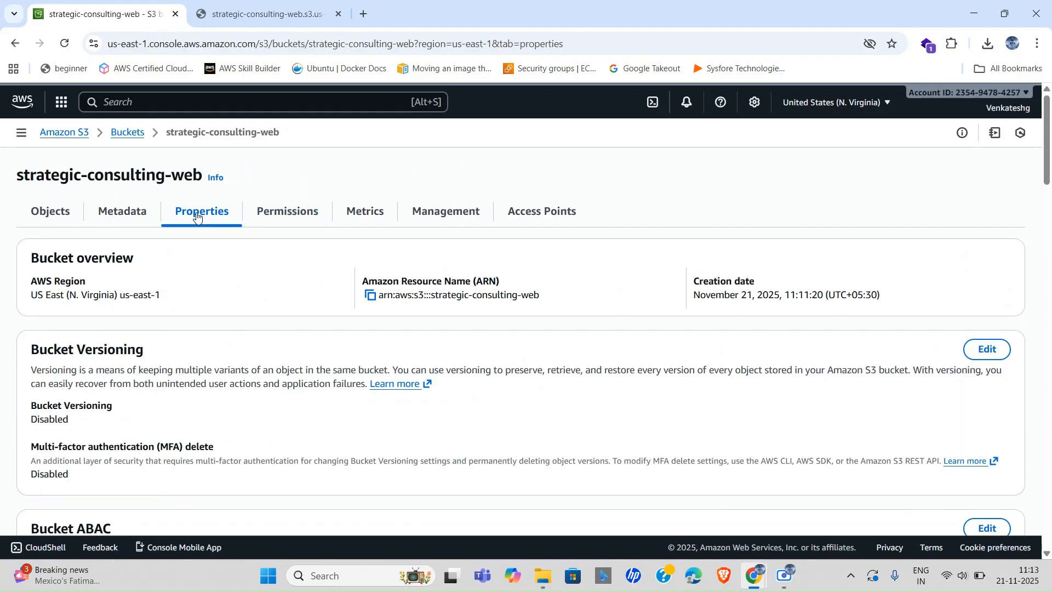
scroll(251, 438, "down", 14)
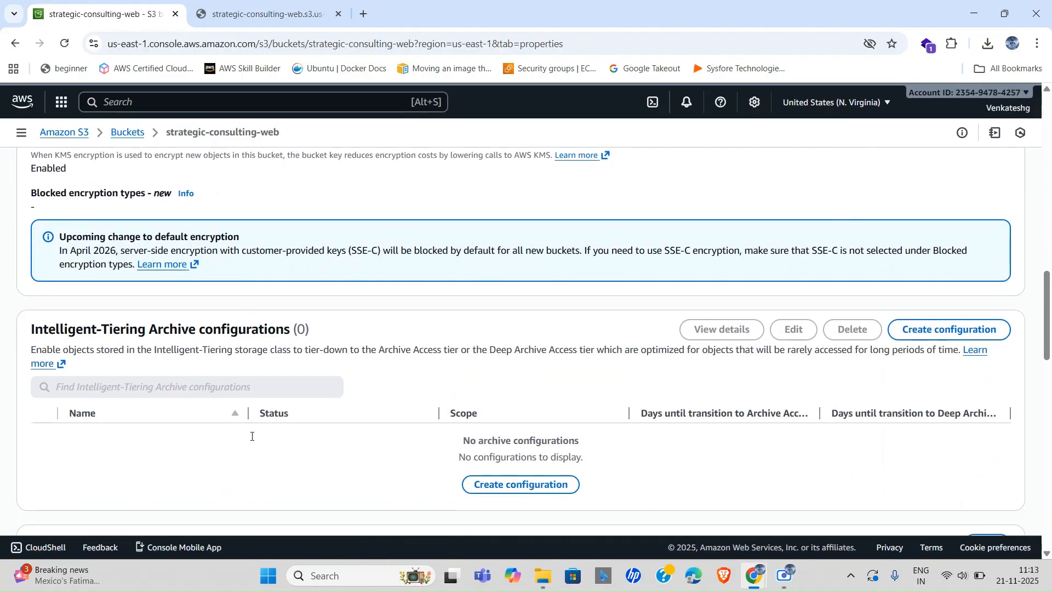
scroll(252, 437, "down", 15)
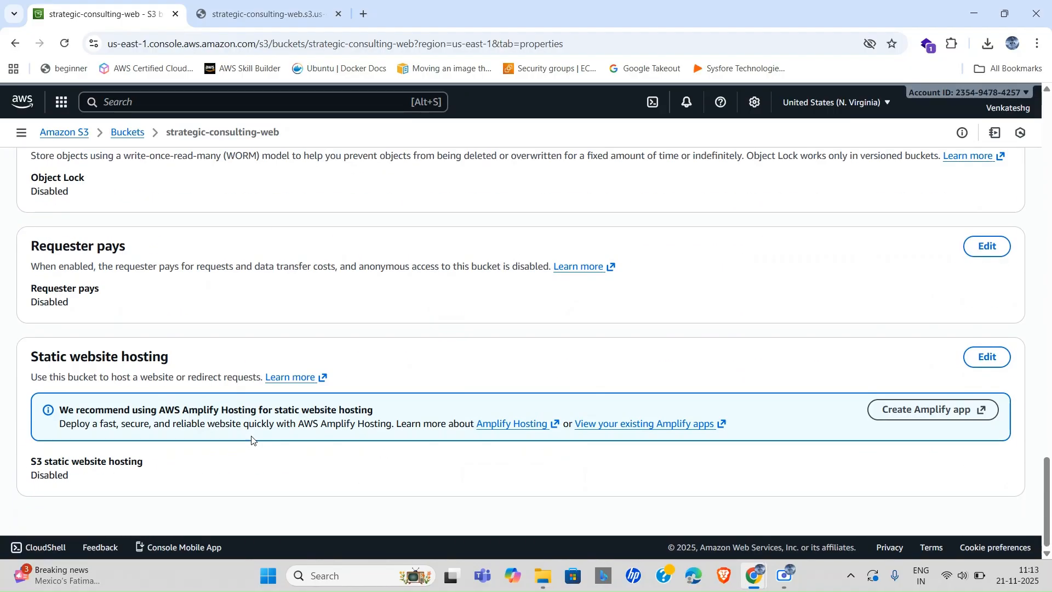
triple_click(58, 358)
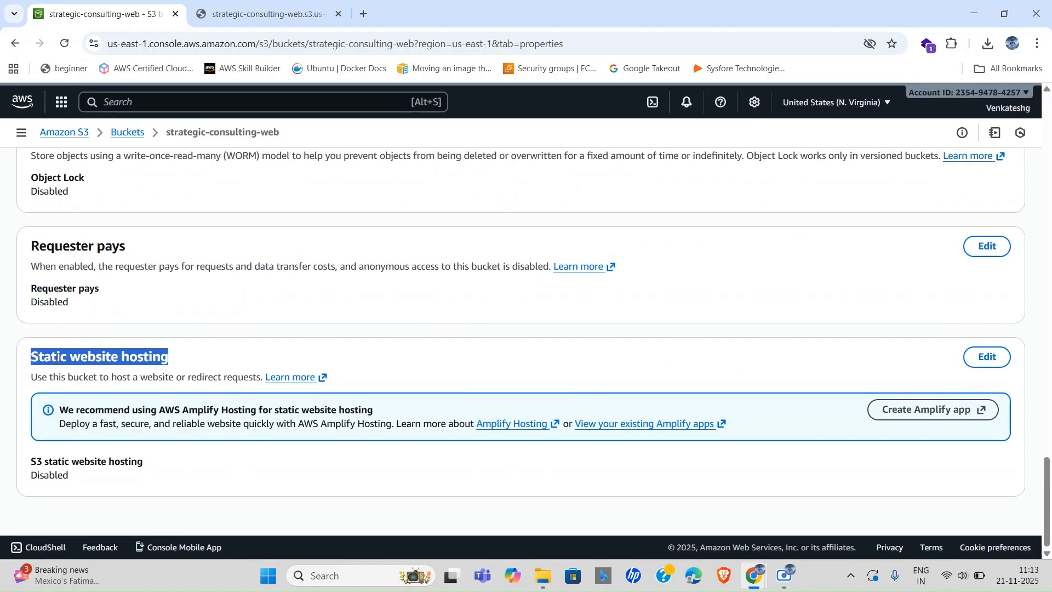
left_click(984, 358)
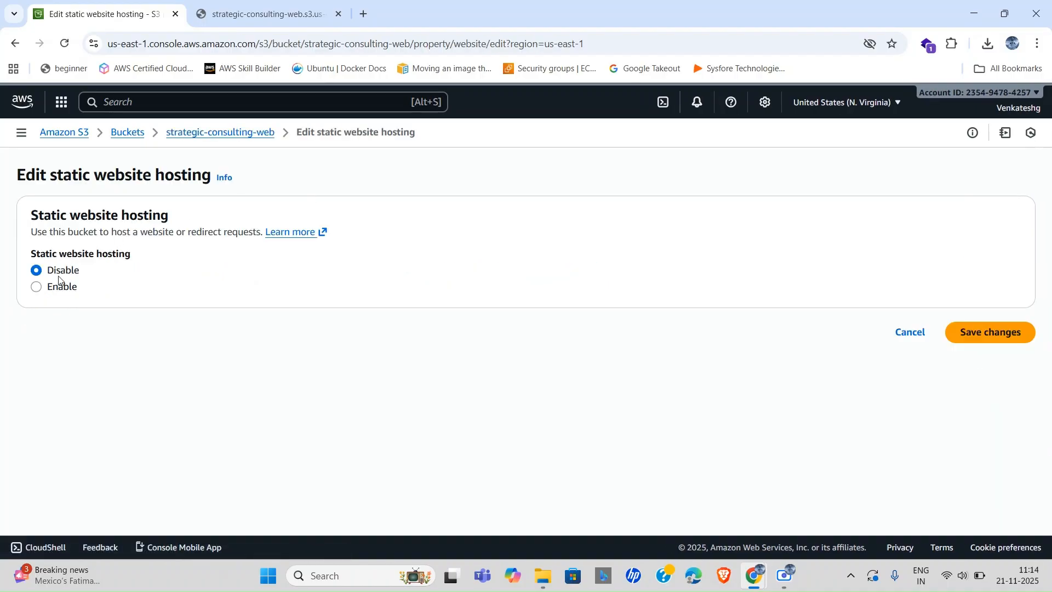
Step: Enable static website hosting for the bucket, set the index document to index.html and save the changes
left_click(37, 287)
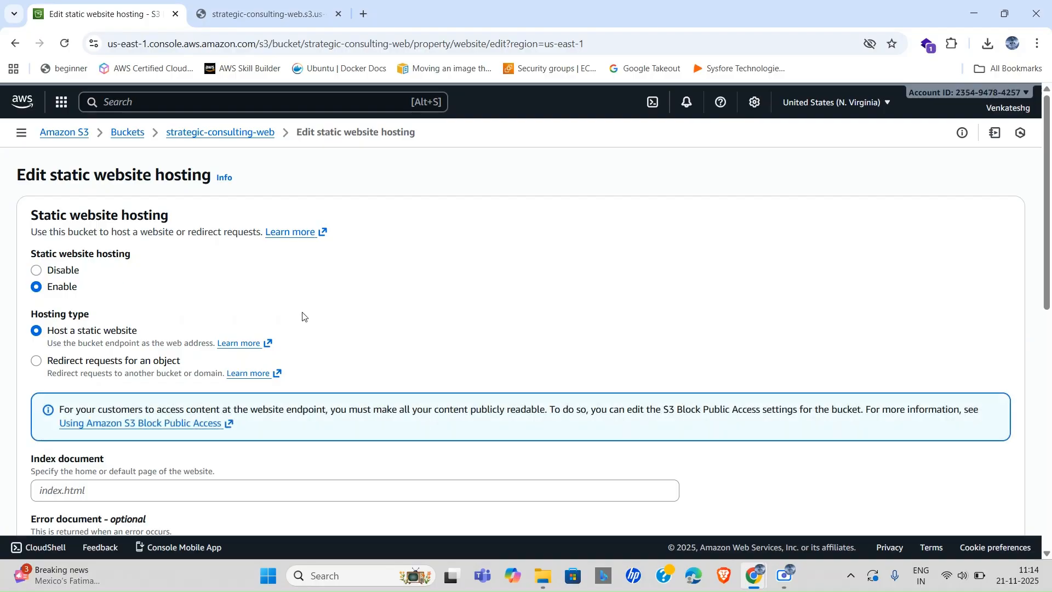
scroll(323, 335, "down", 4)
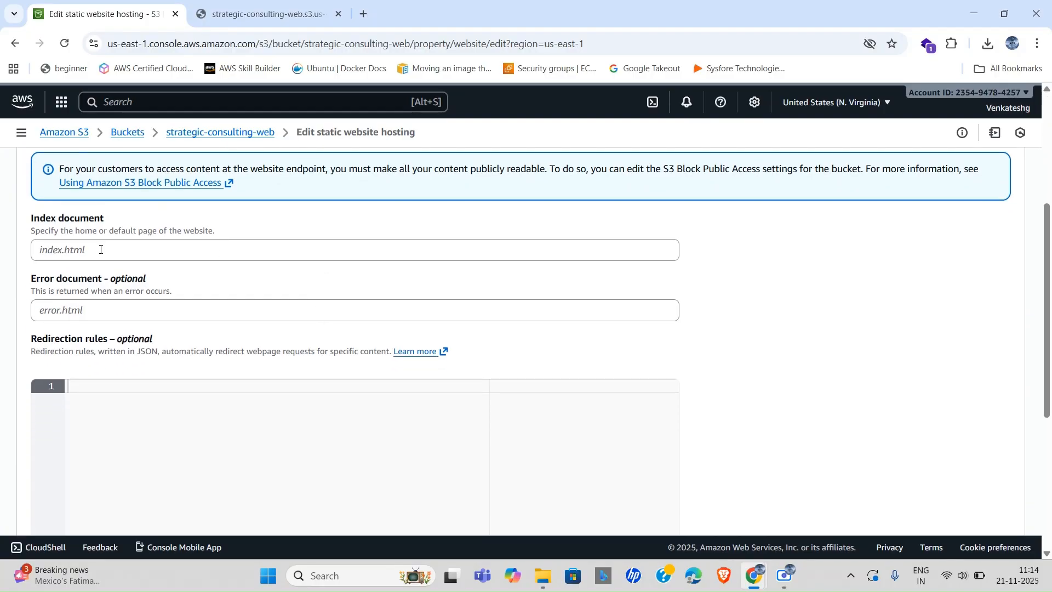
left_click(100, 249)
type("index.html")
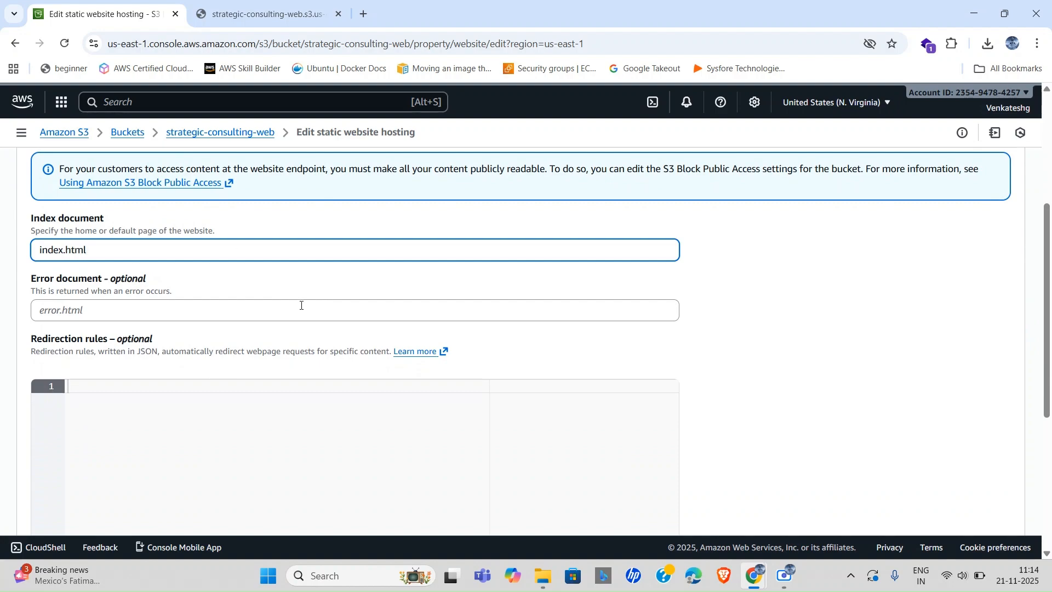
scroll(301, 313, "down", 5)
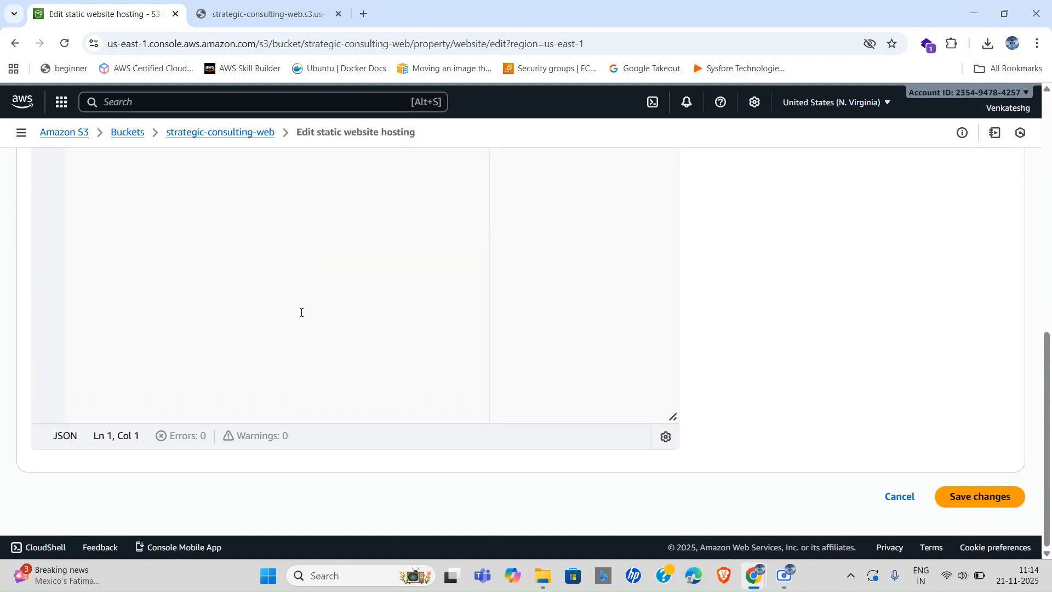
scroll(712, 324, "up", 10)
scroll(712, 324, "down", 10)
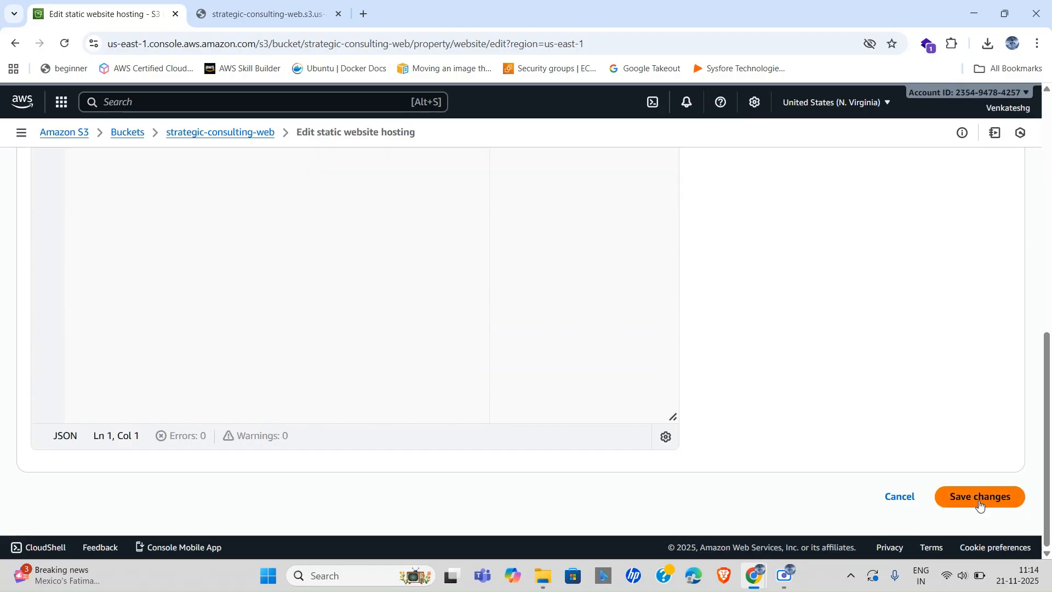
left_click(981, 500)
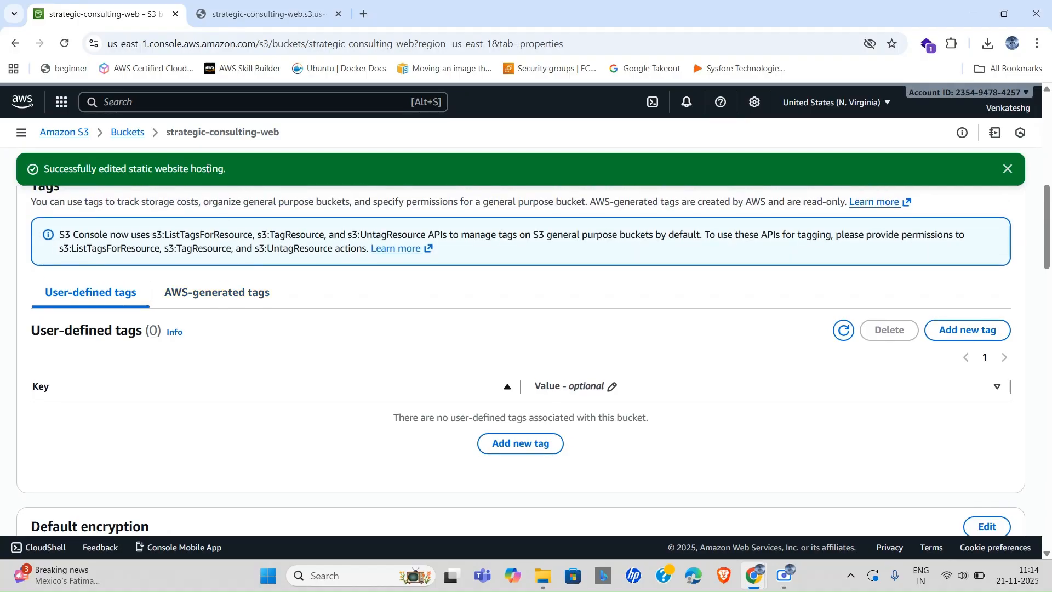
Step: Recheck the object URL tab and open the bucket website endpoint from the static website hosting properties
left_click(260, 4)
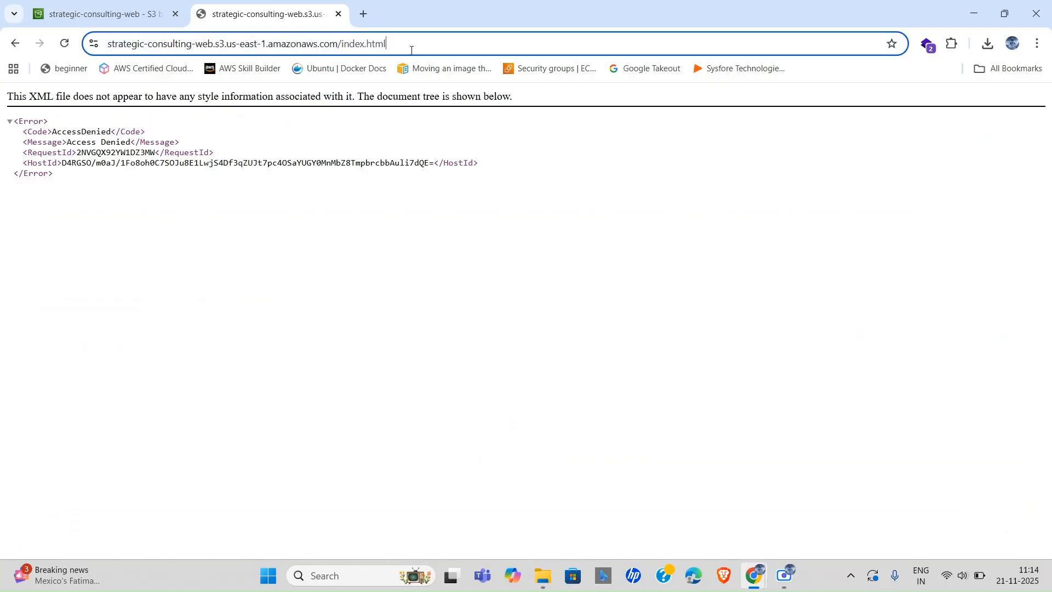
left_click(411, 49)
left_click(99, 13)
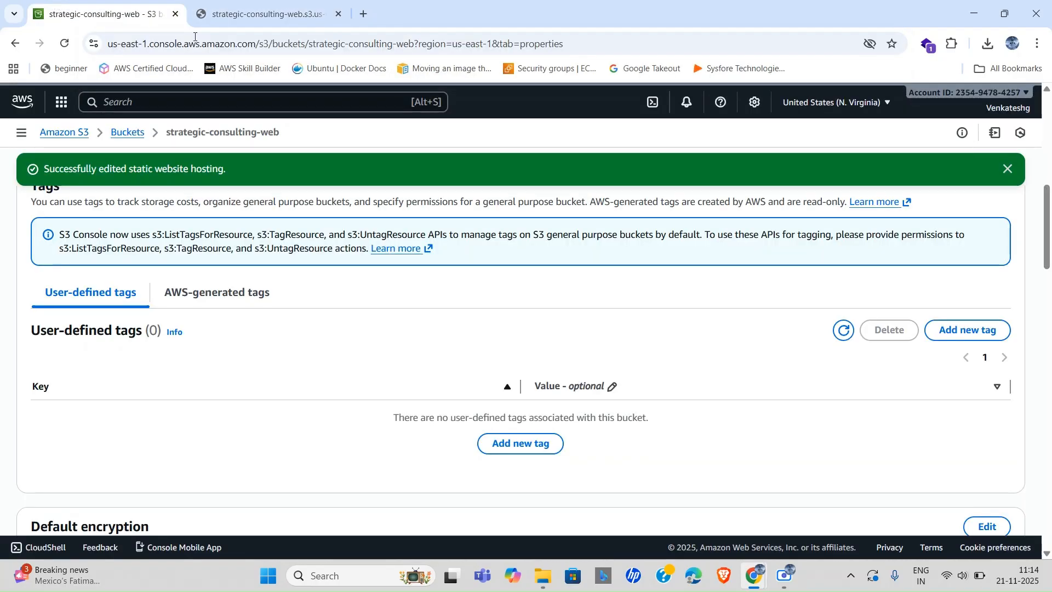
scroll(319, 309, "down", 12)
scroll(318, 309, "down", 7)
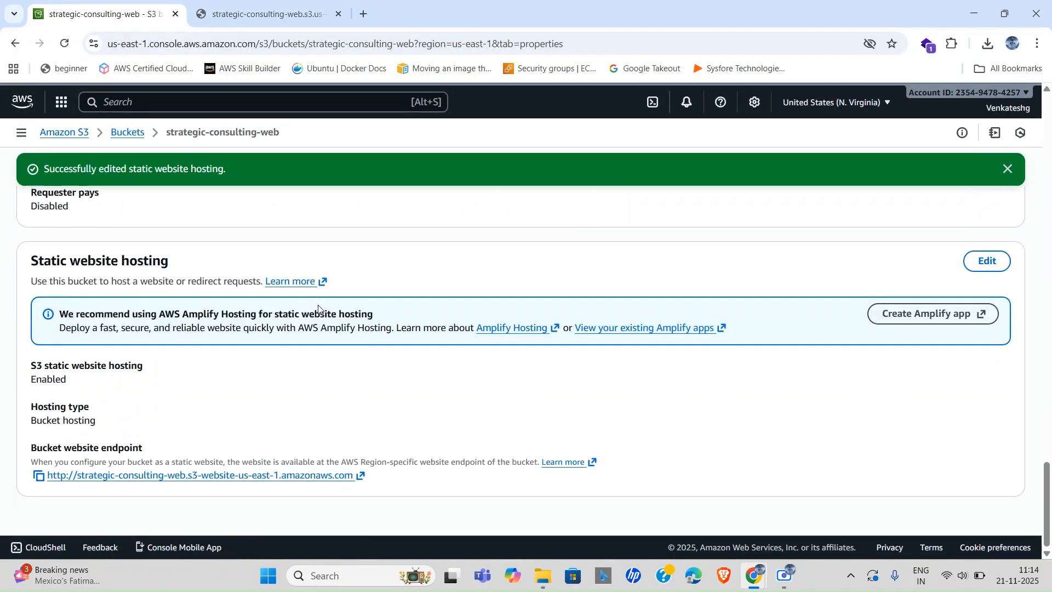
left_click(237, 477)
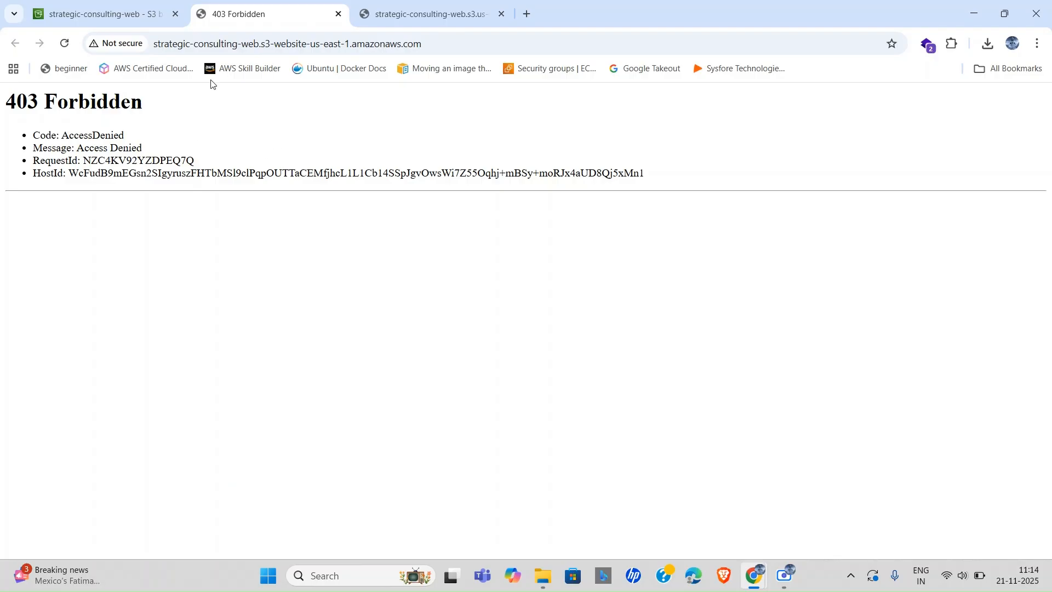
Step: Examine the heading, code and message on the website endpoint page, checking back with the bucket's properties
triple_click(44, 104)
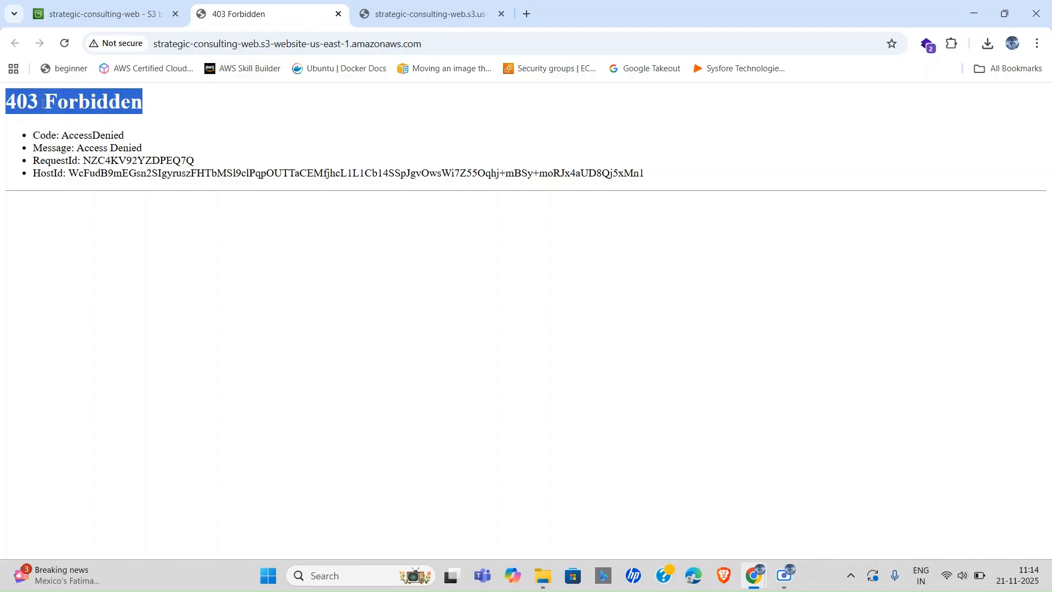
triple_click(89, 137)
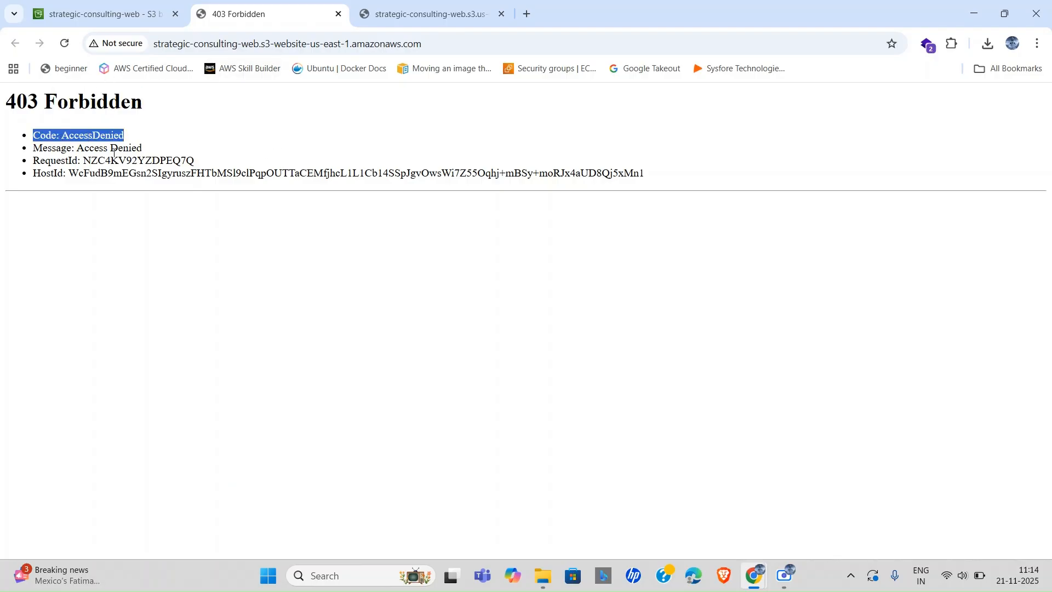
triple_click(136, 150)
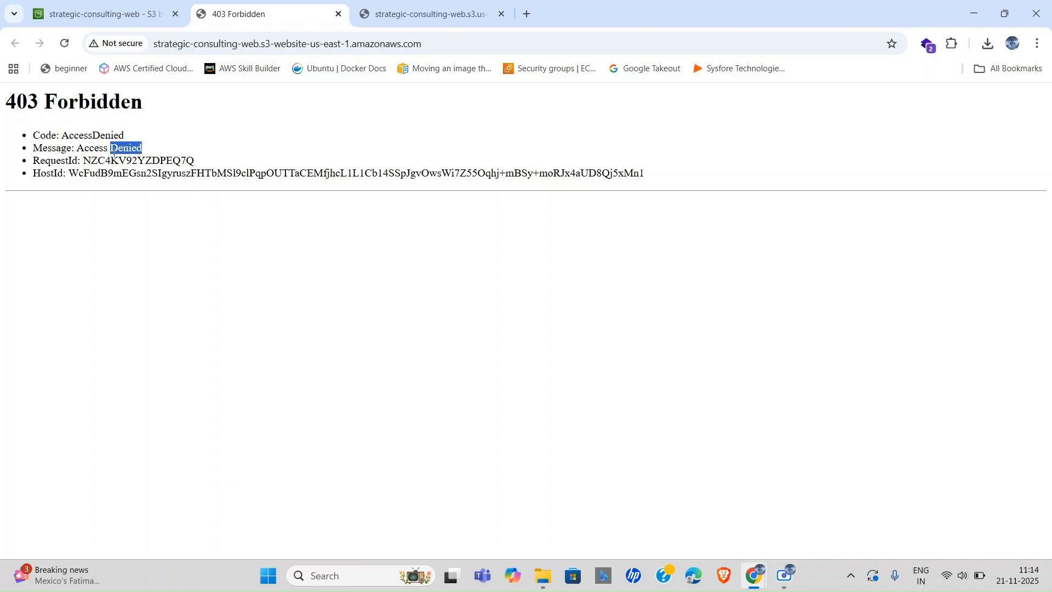
left_click(130, 5)
scroll(345, 218, "up", 15)
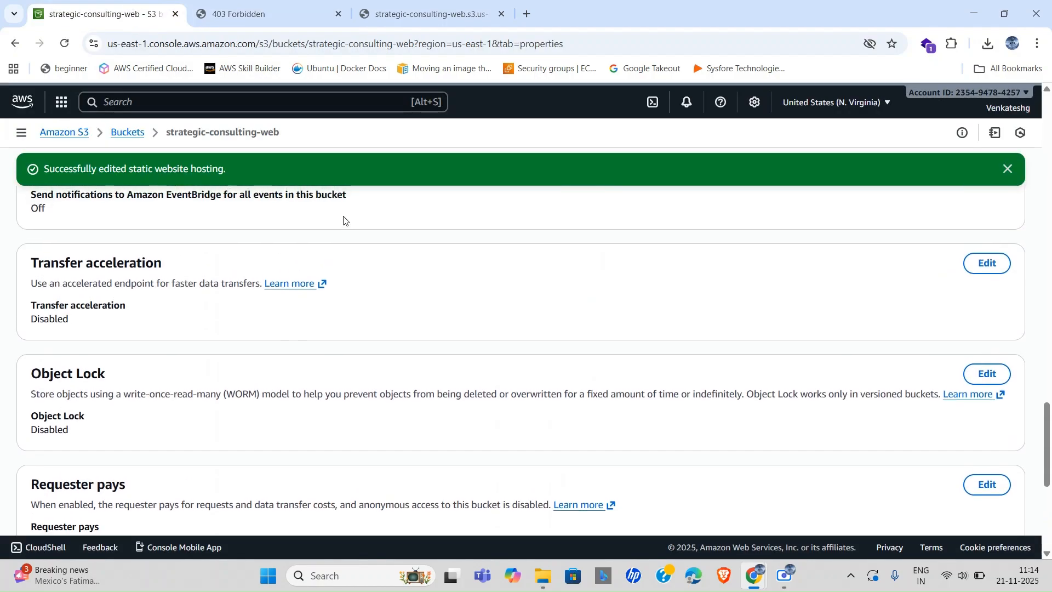
left_click(307, 6)
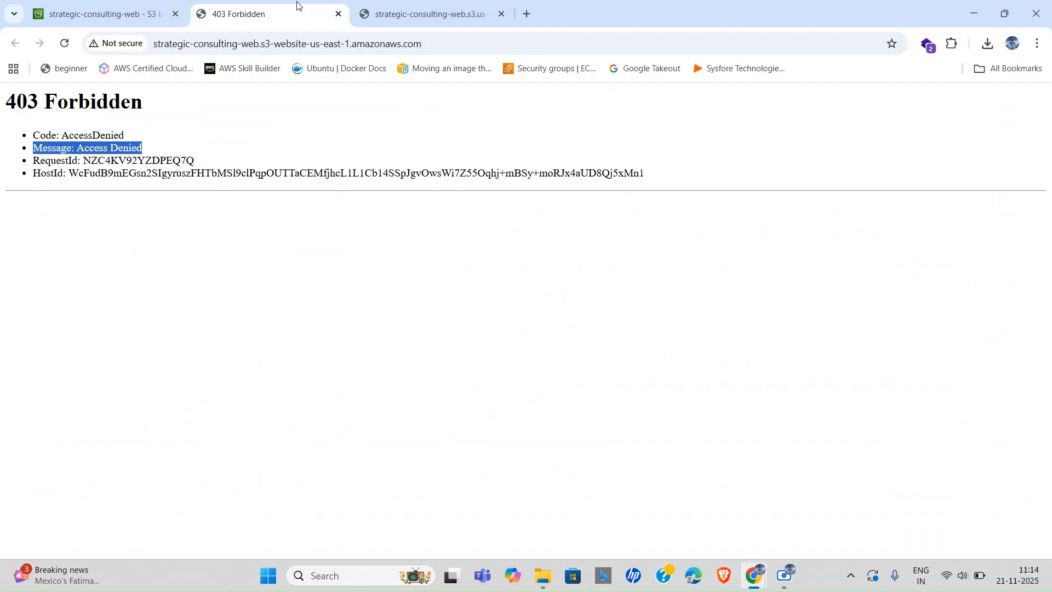
Step: Return to the S3 console, reopen the strategic-consulting-web bucket from the bucket list and look over its objects
left_click(129, 5)
scroll(225, 343, "up", 6)
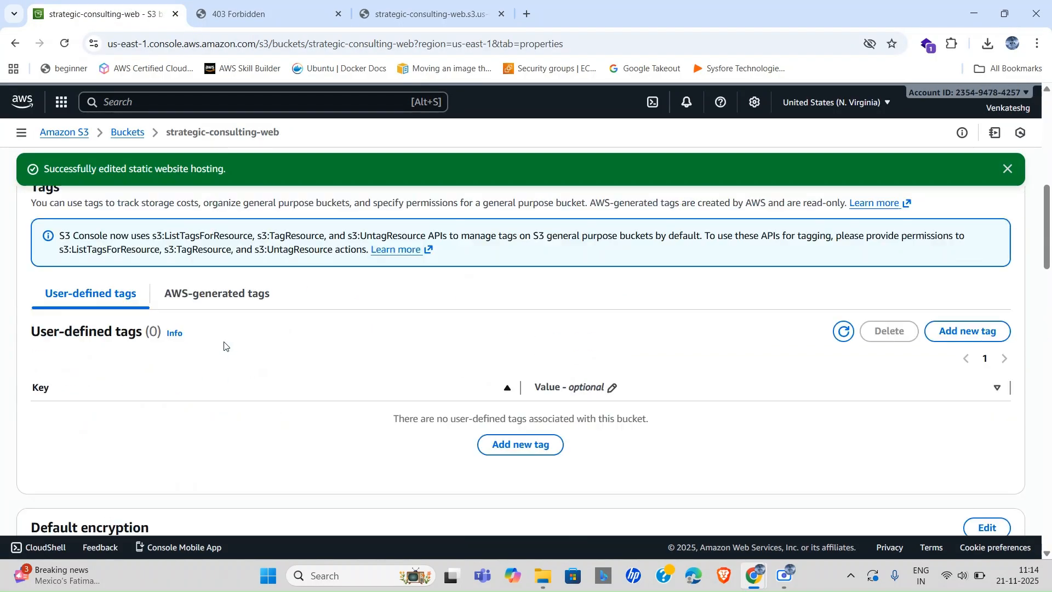
scroll(224, 346, "up", 10)
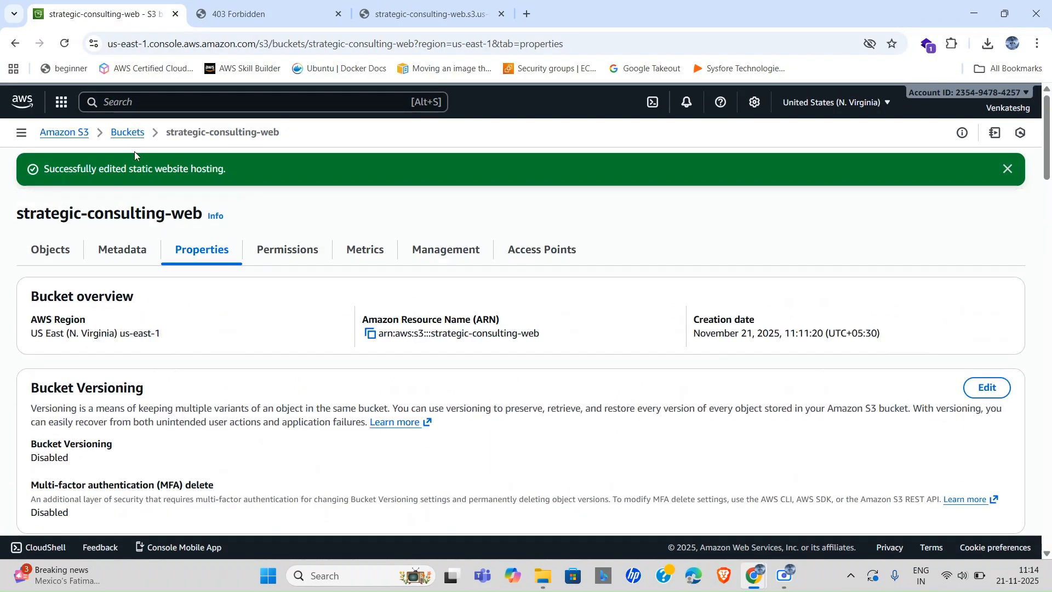
left_click(127, 134)
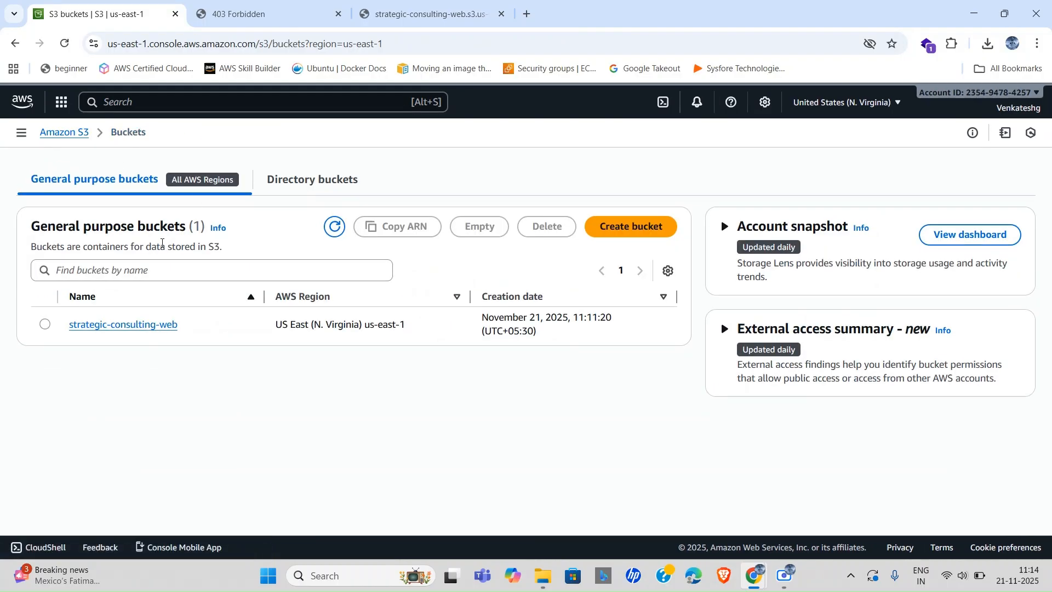
left_click(119, 325)
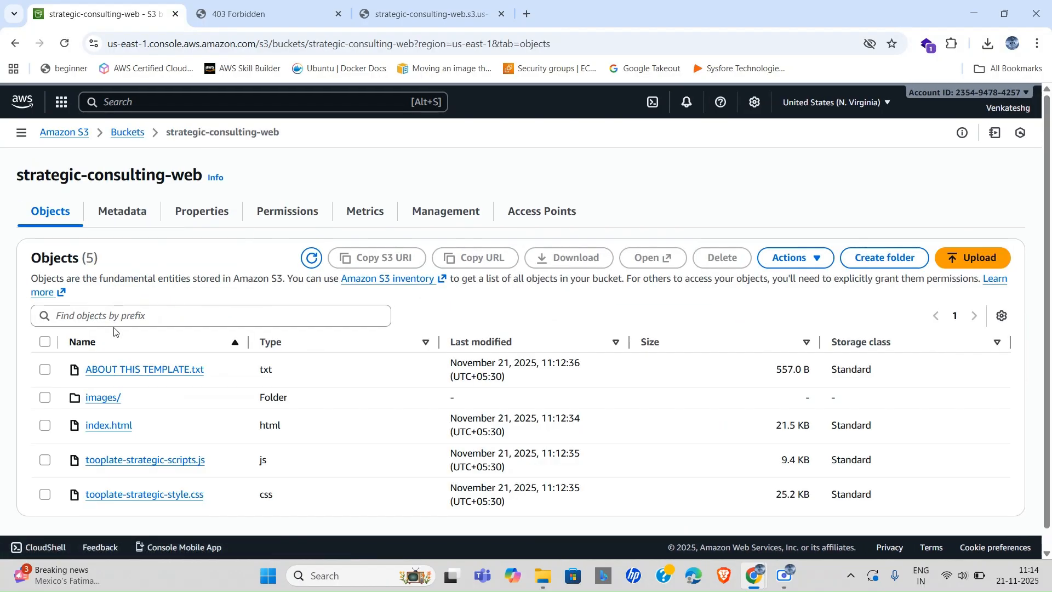
scroll(294, 438, "down", 1)
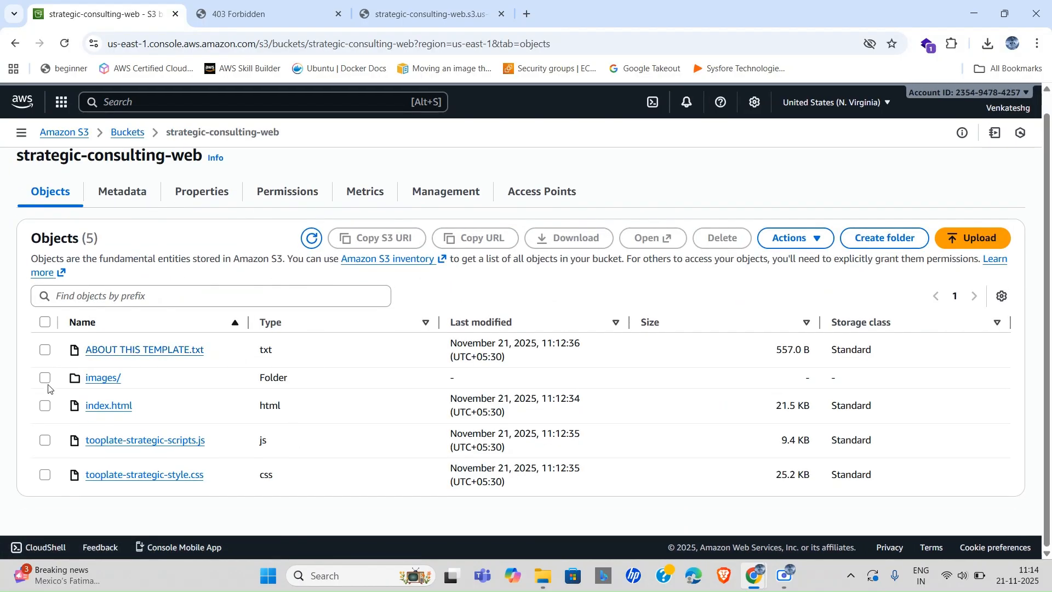
scroll(272, 299, "up", 1)
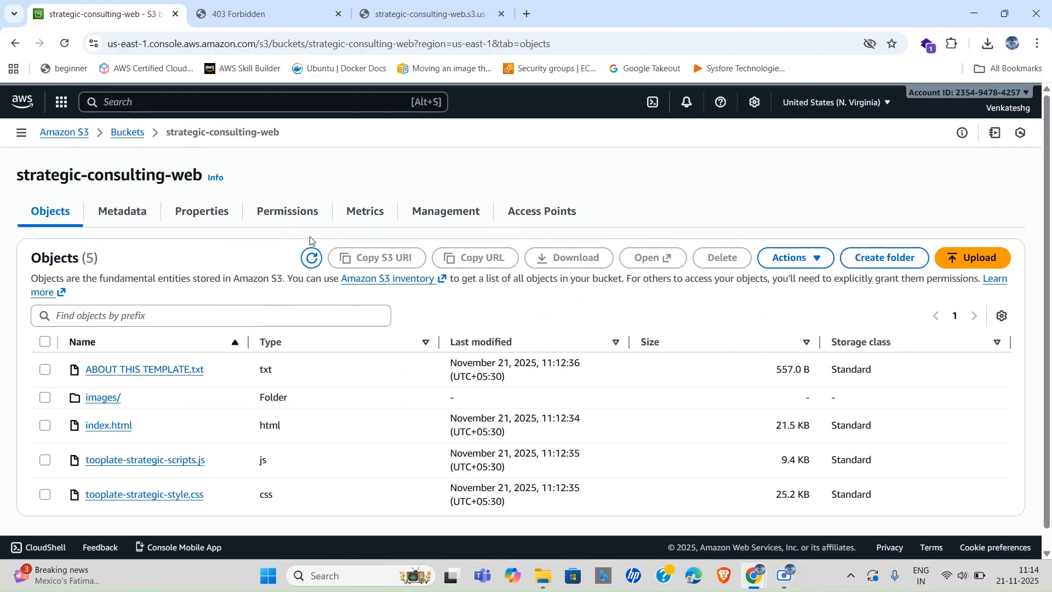
Step: Turn off Block all public access in the strategic-consulting-web bucket's permissions and submit the changes
left_click(275, 212)
scroll(252, 242, "down", 2)
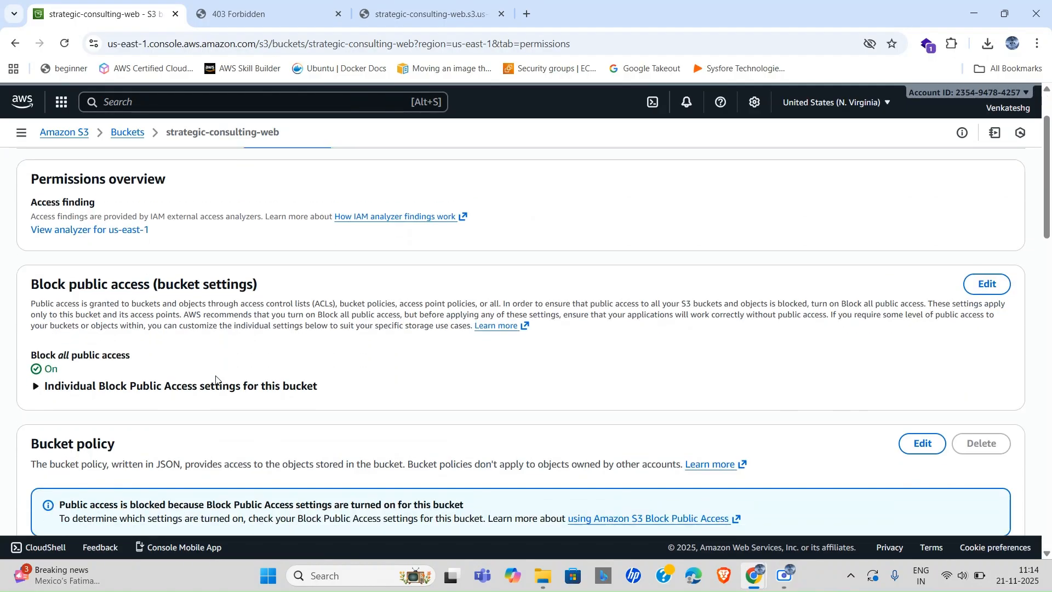
triple_click(77, 271)
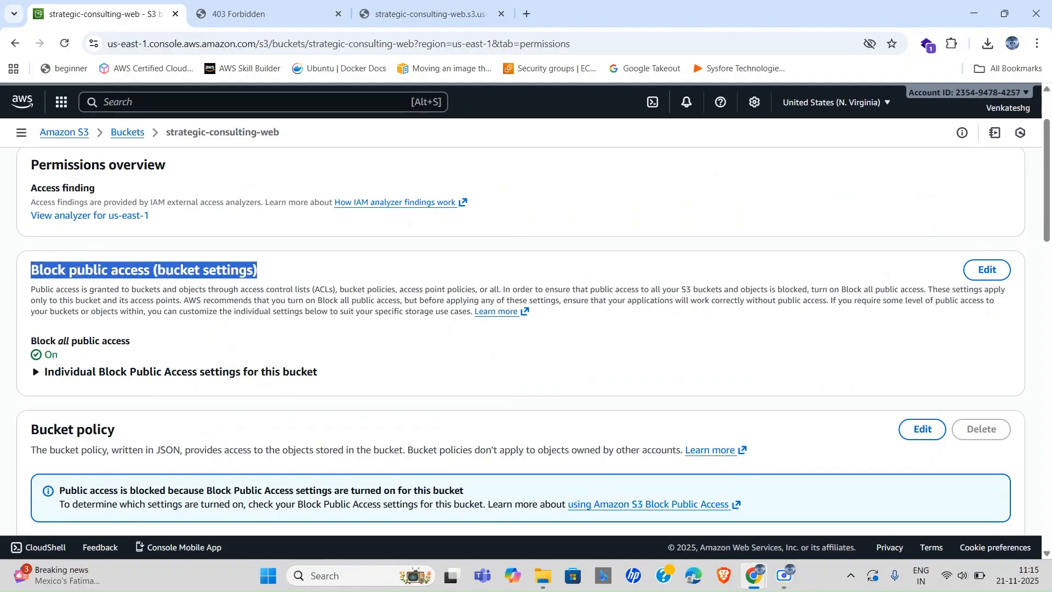
triple_click(46, 340)
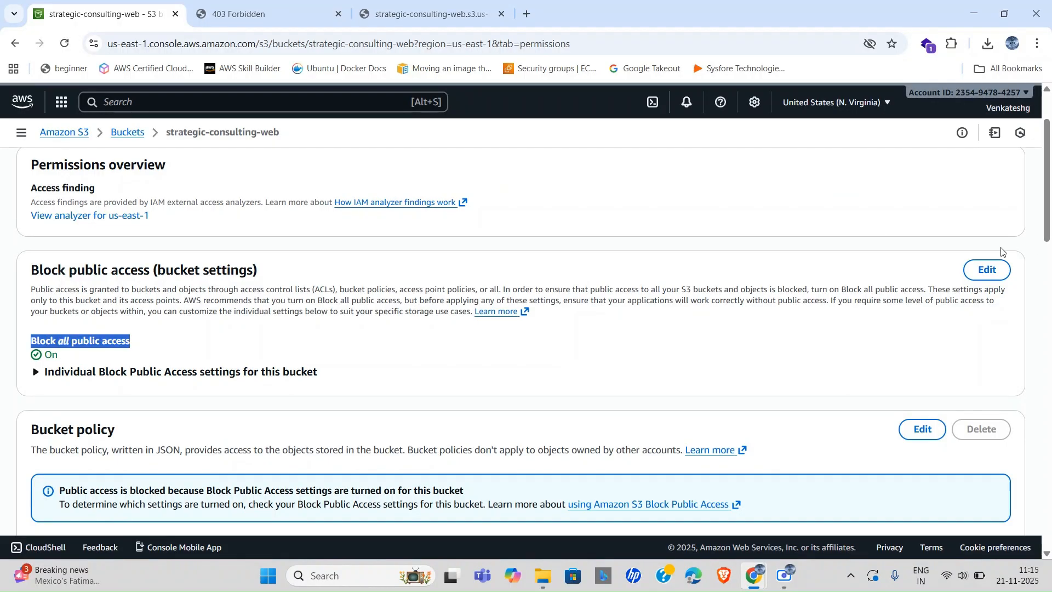
left_click(988, 270)
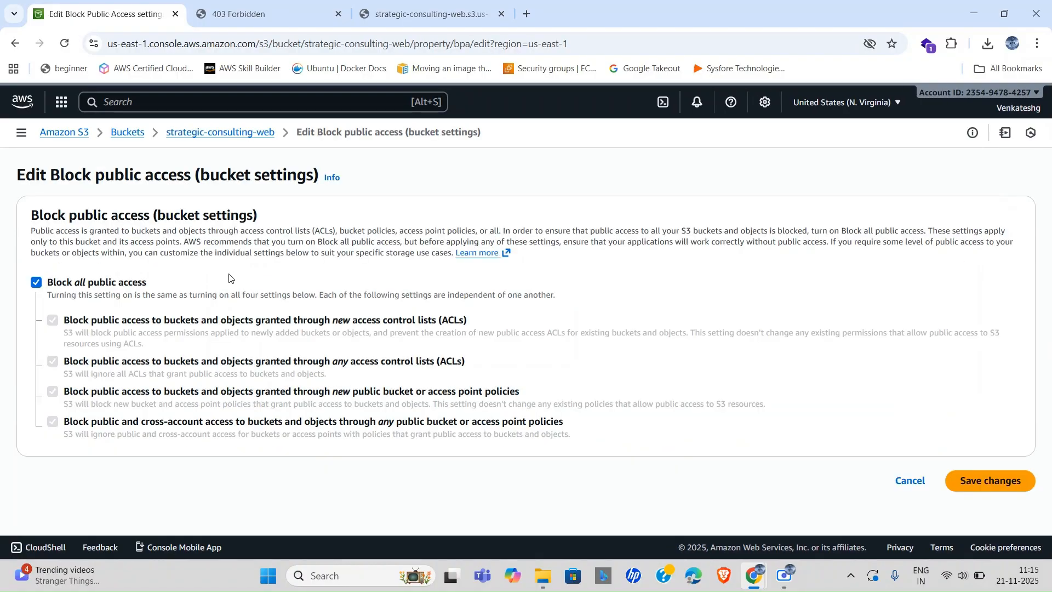
left_click(37, 283)
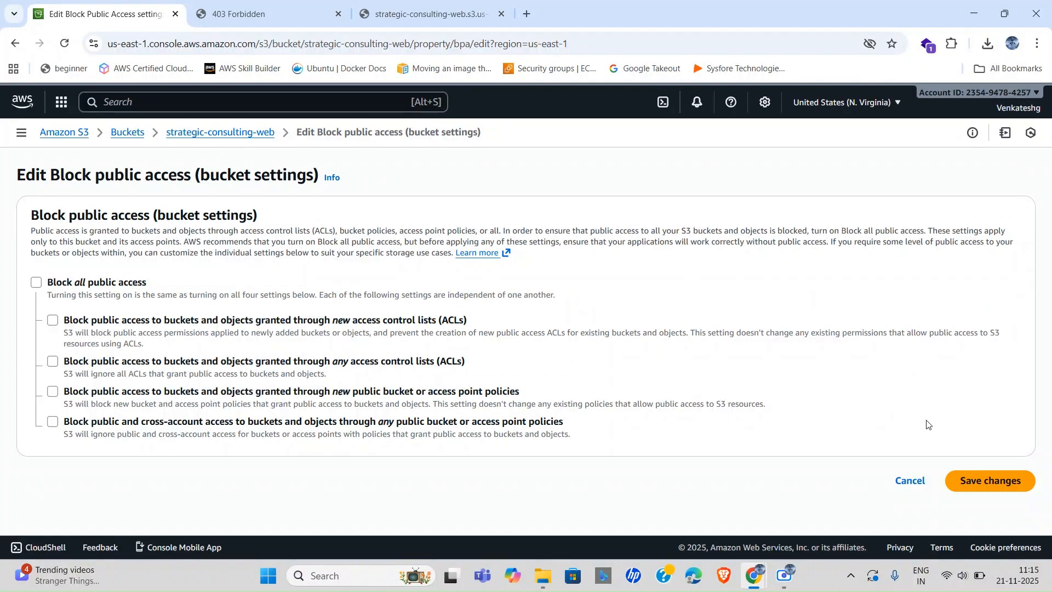
left_click(1010, 480)
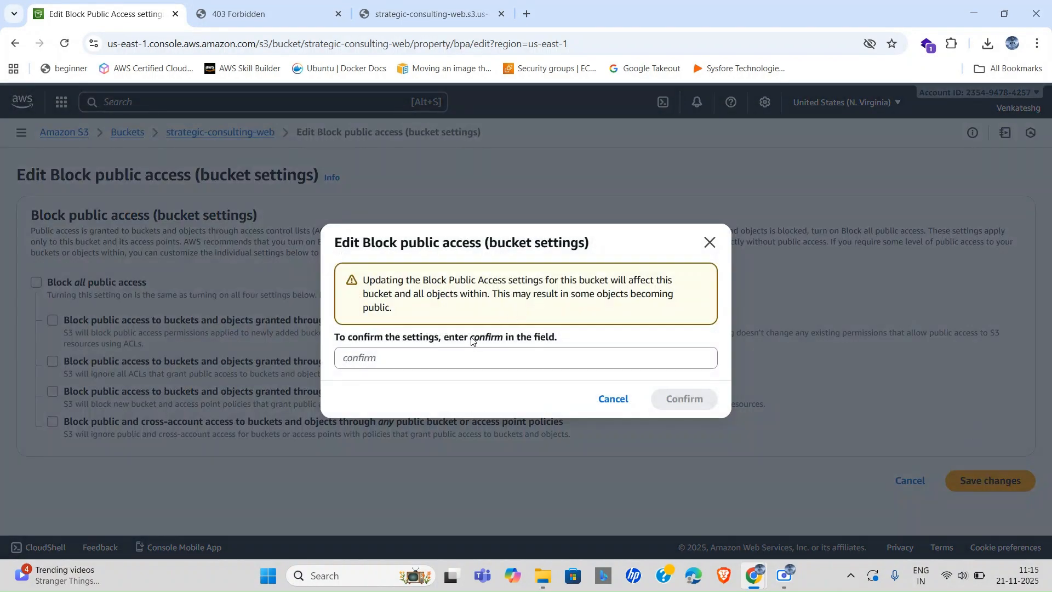
Step: Approve the Block Public Access change by entering "confirm" in the confirmation dialog
left_click_drag(471, 341, 504, 342)
key("ctrl+c")
left_click(357, 365)
key("ctrl+v")
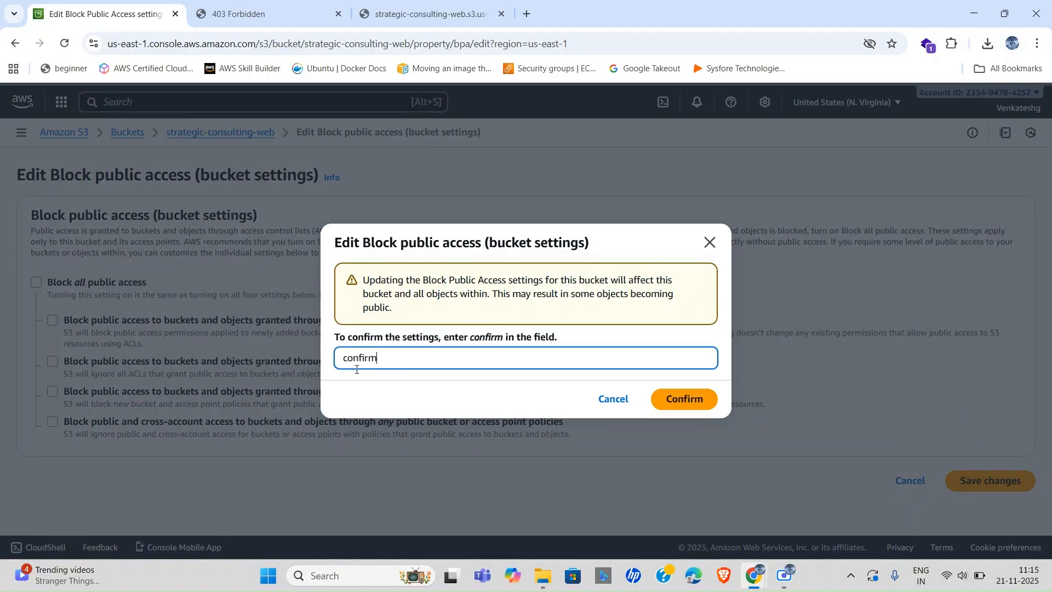
left_click(701, 399)
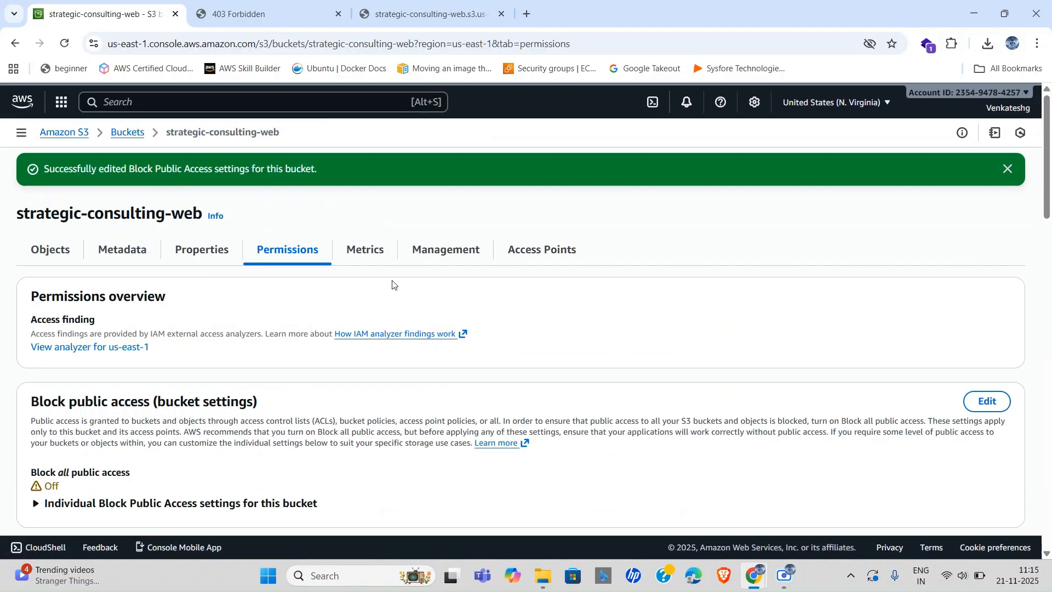
Step: Reload the bucket website endpoint page to test whether the site is reachable
scroll(207, 378, "down", 3)
left_click(270, 5)
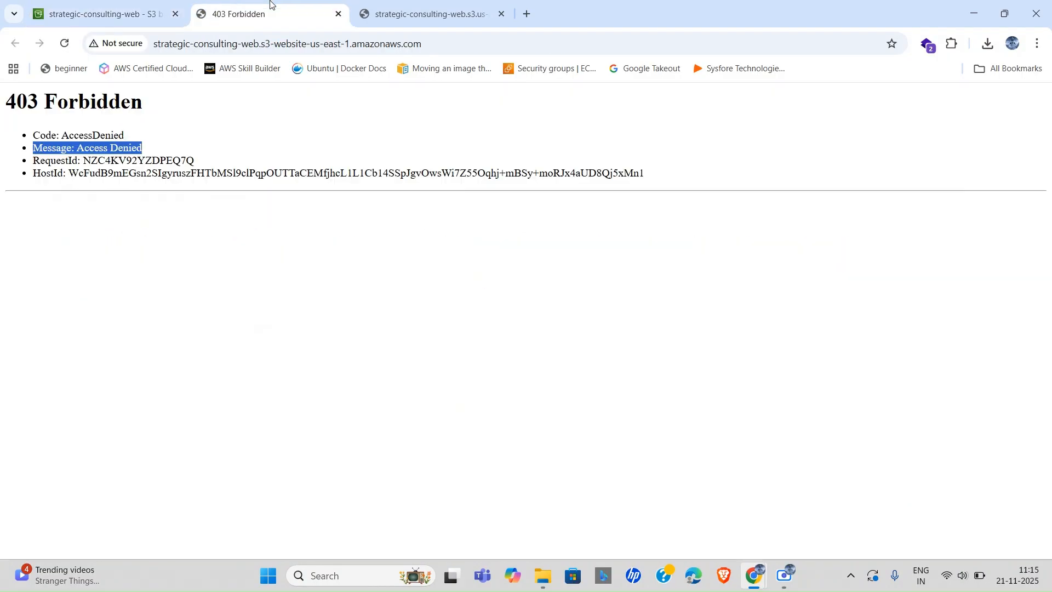
left_click(446, 43)
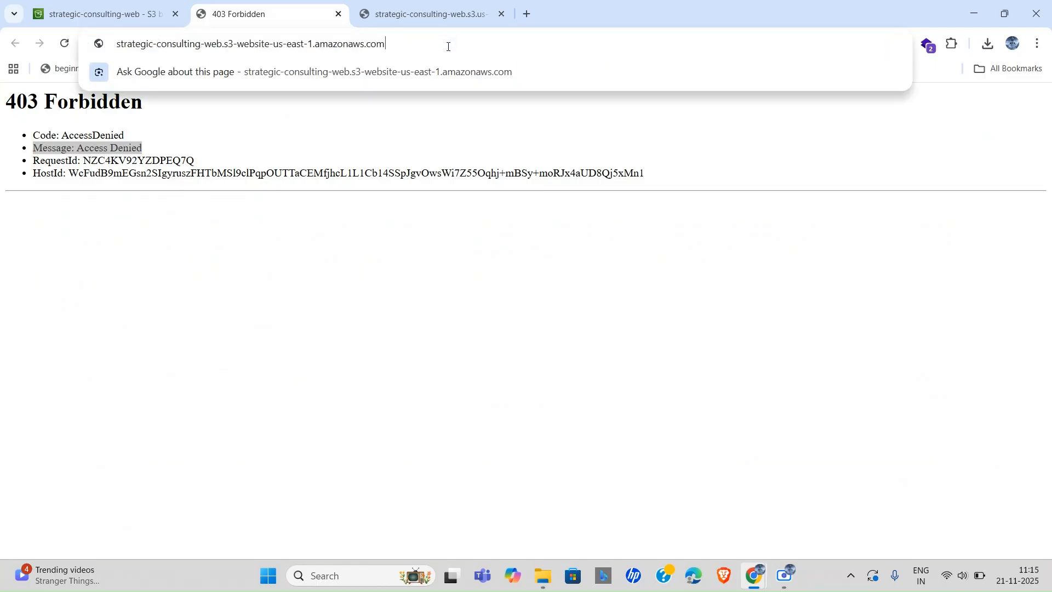
key("Return")
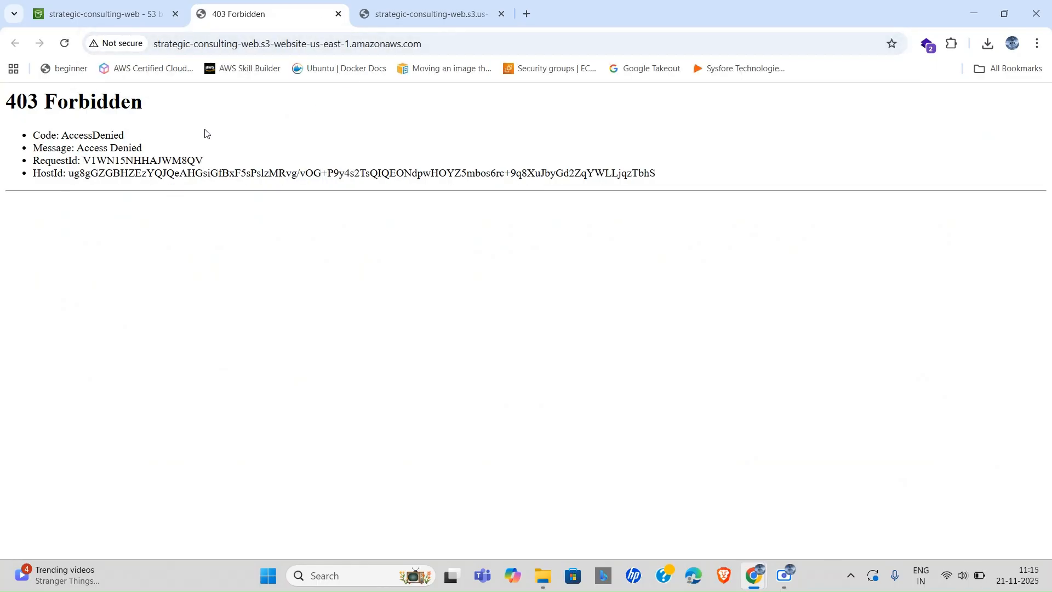
Step: Look at the bucket's Object Ownership options and return to the object list without saving
left_click(105, 5)
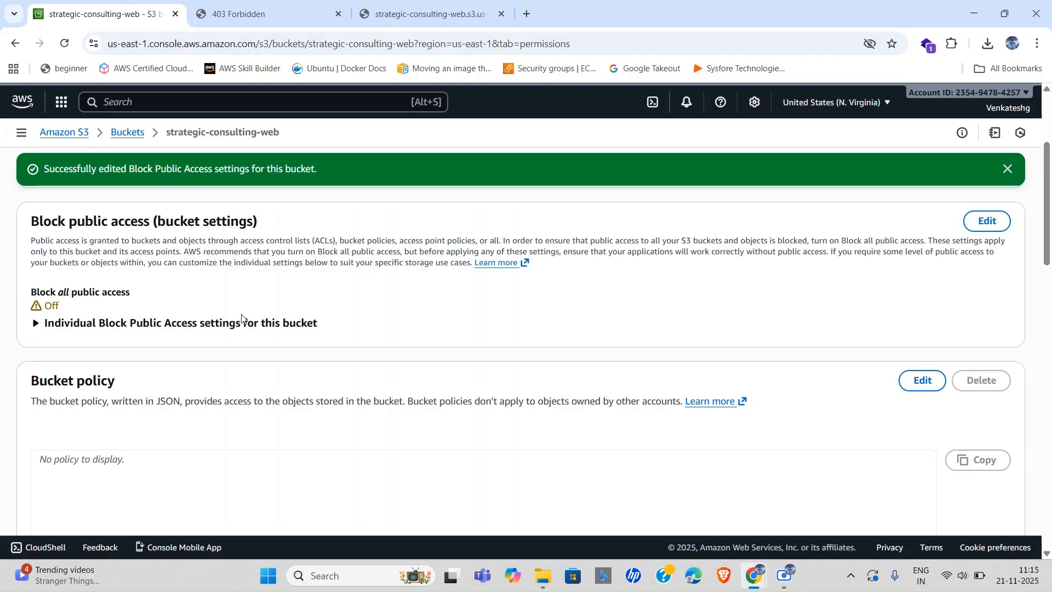
scroll(246, 346, "down", 8)
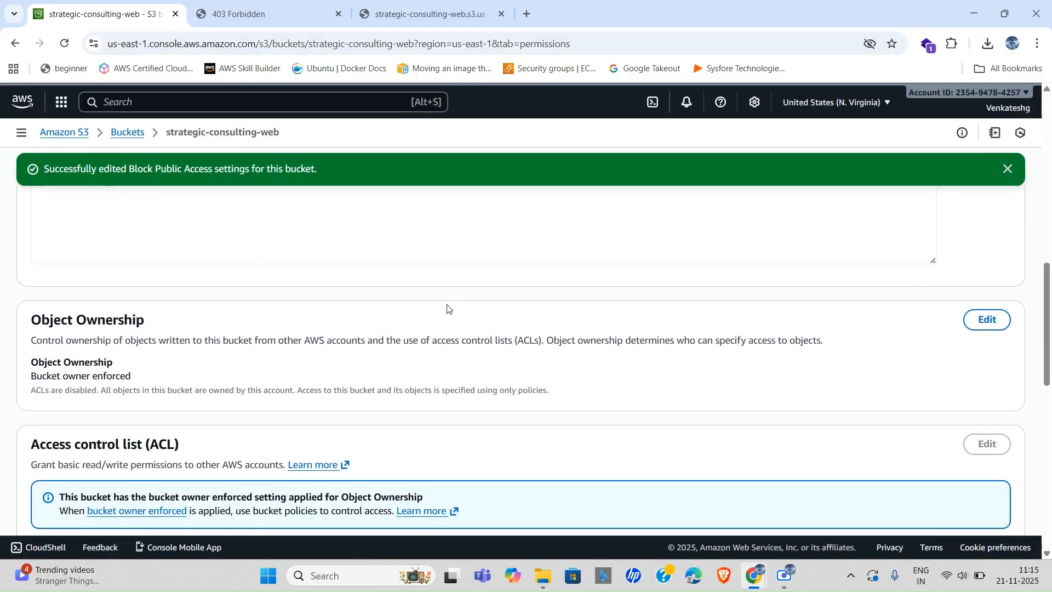
left_click(995, 326)
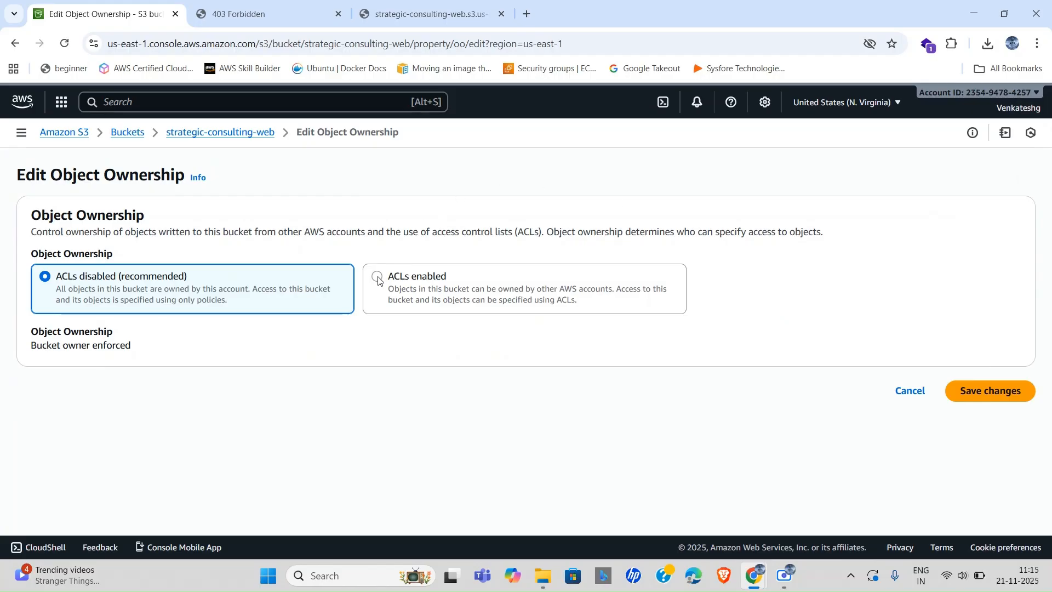
left_click(172, 134)
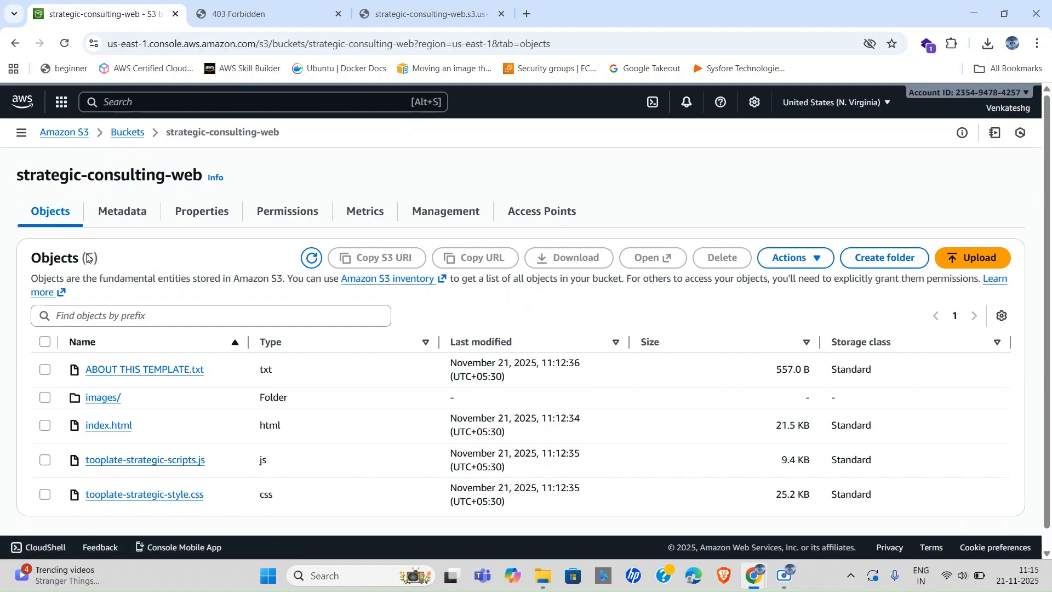
Step: Select all objects in the bucket, check the Make public using ACL action's availability, and clear the selection
scroll(103, 306, "down", 1)
scroll(273, 327, "up", 1)
scroll(272, 329, "down", 1)
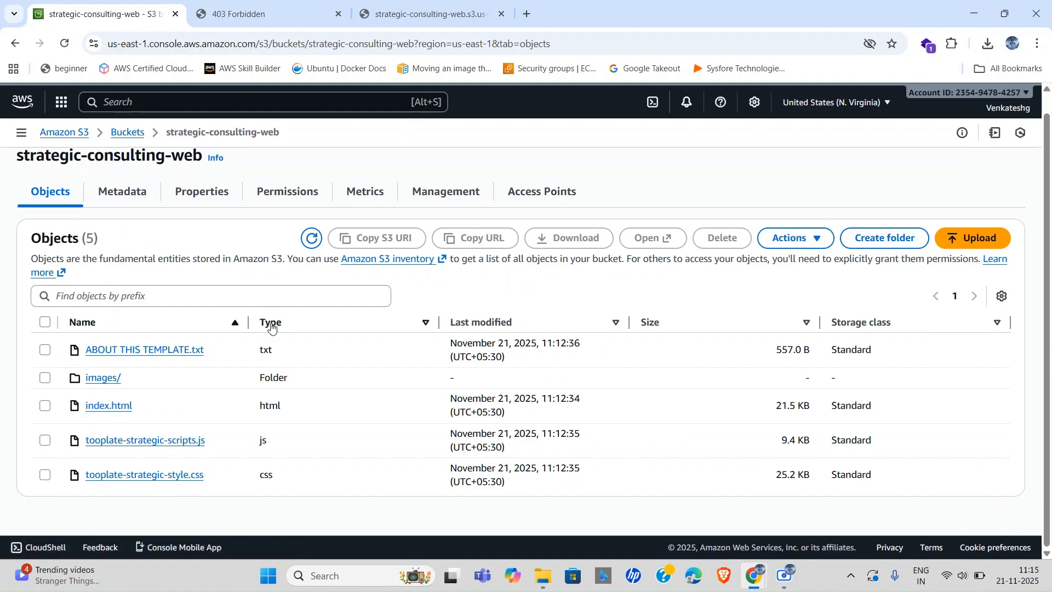
left_click(45, 323)
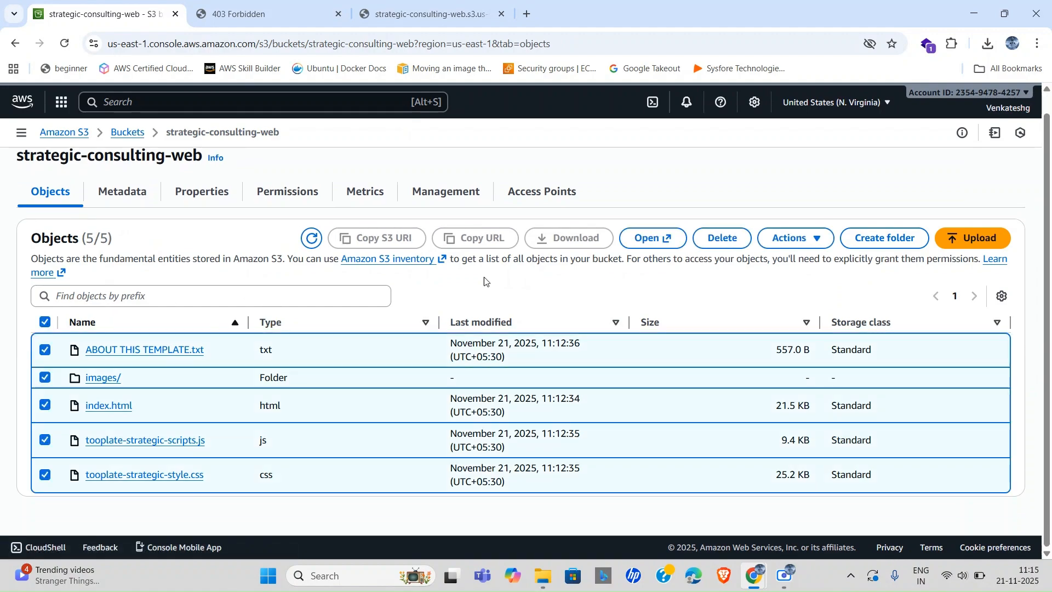
left_click(815, 239)
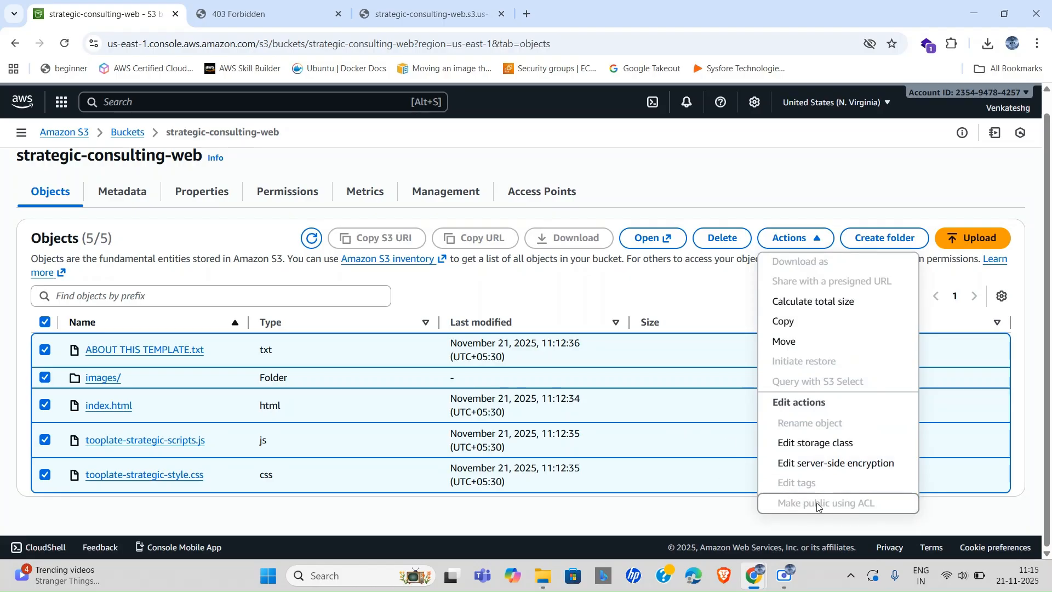
left_click(45, 326)
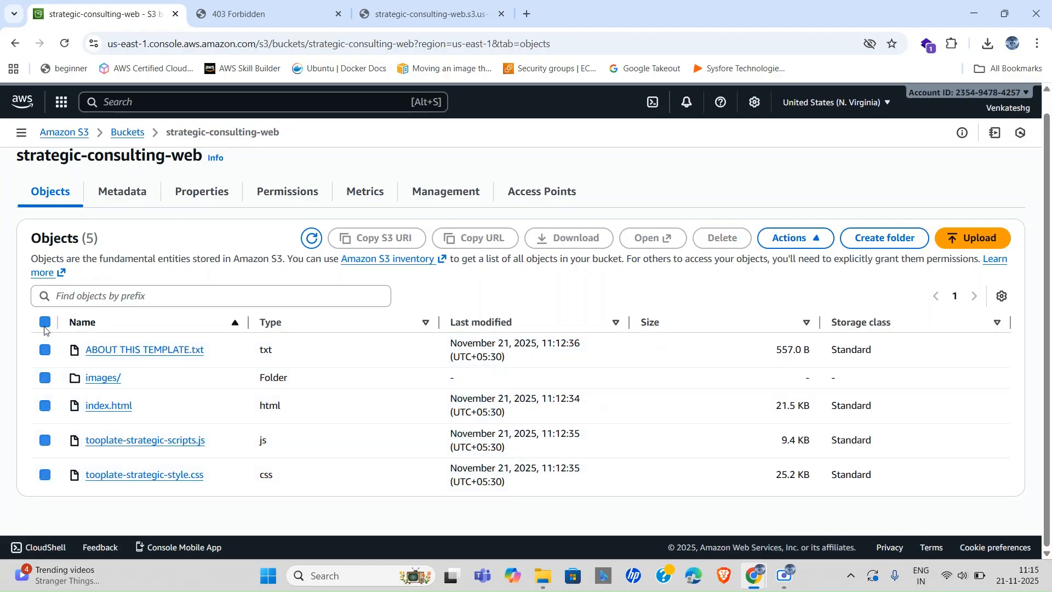
Step: Set the bucket's Object Ownership to ACLs enabled with Bucket owner preferred, acknowledge that ACLs will be restored, and save the changes
left_click(275, 199)
scroll(176, 409, "down", 9)
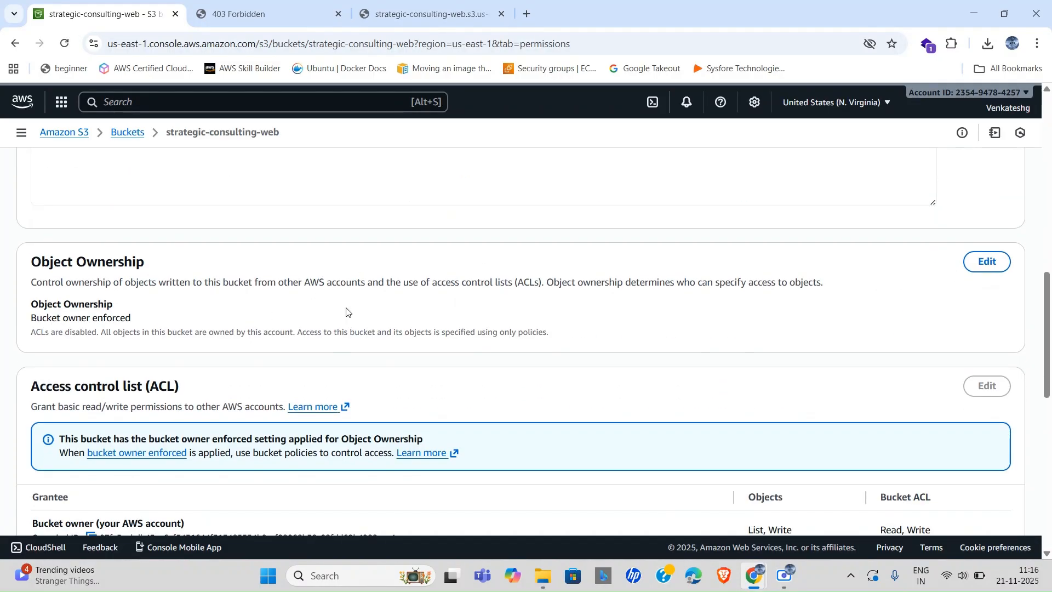
triple_click(108, 284)
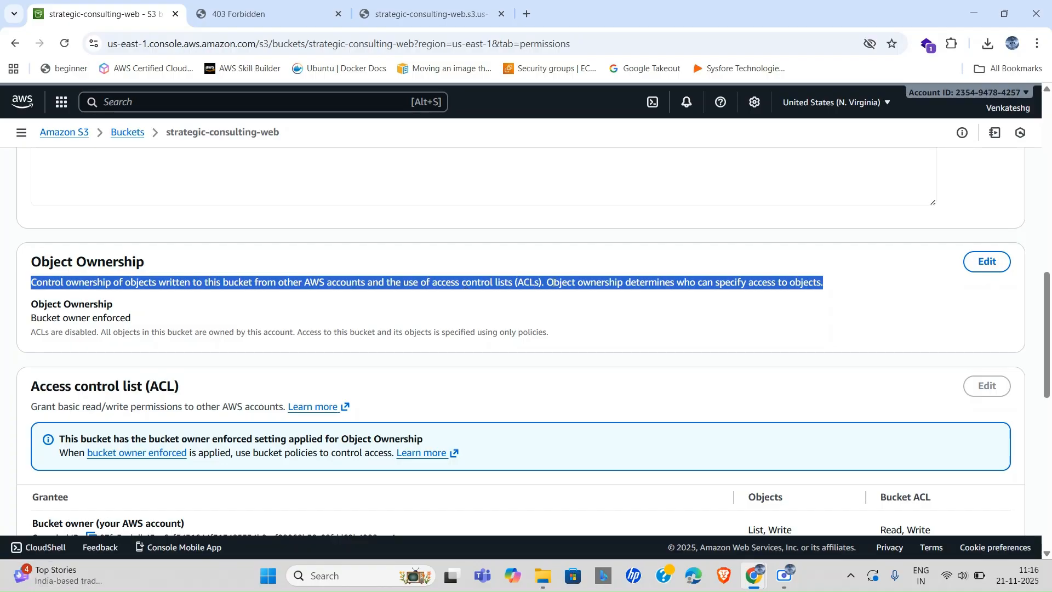
left_click(987, 262)
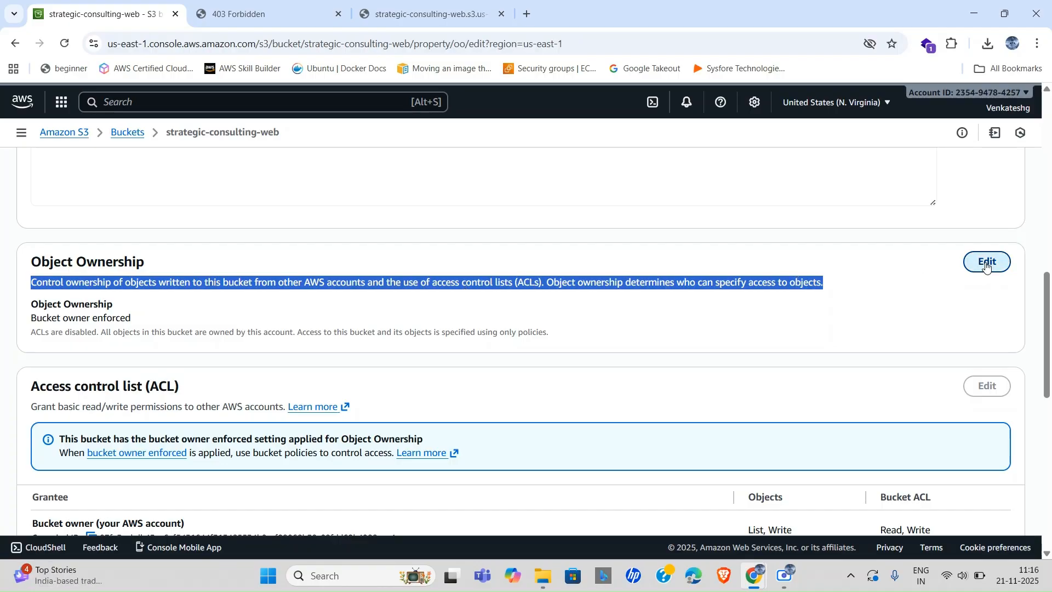
left_click(377, 276)
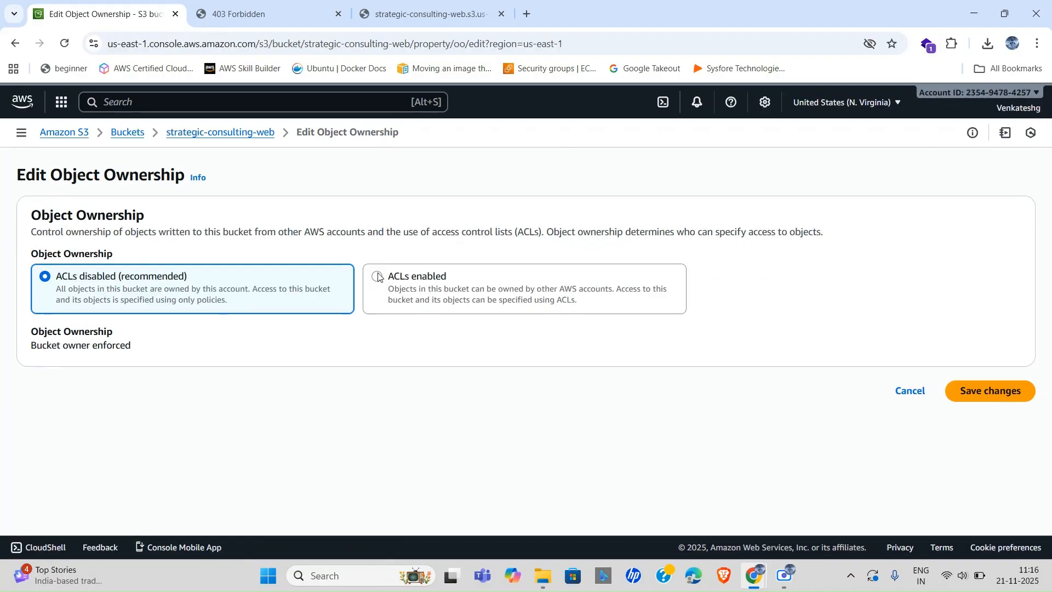
scroll(208, 367, "down", 2)
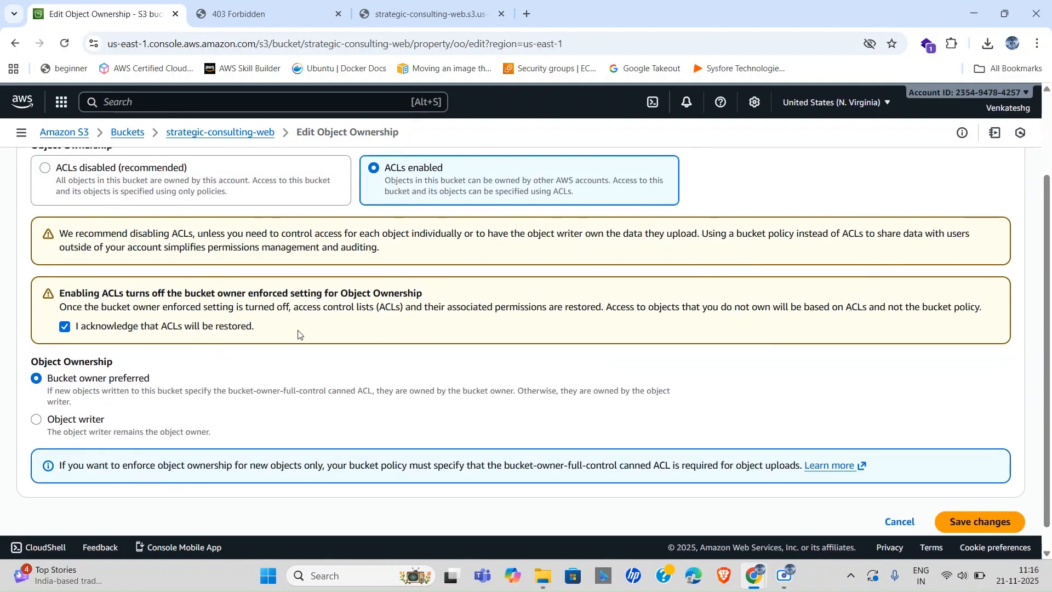
scroll(370, 340, "down", 1)
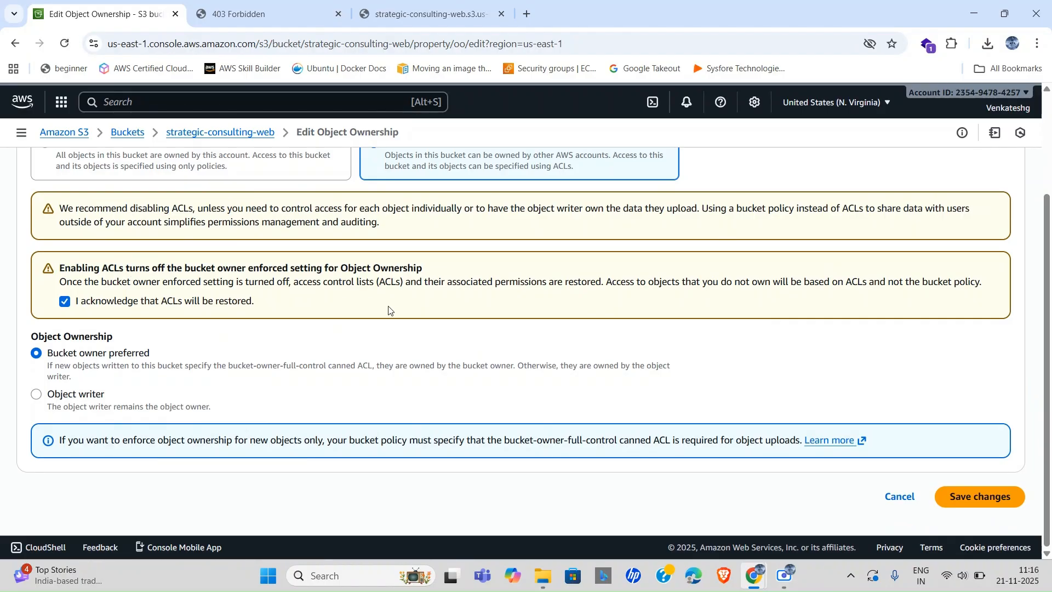
left_click(980, 495)
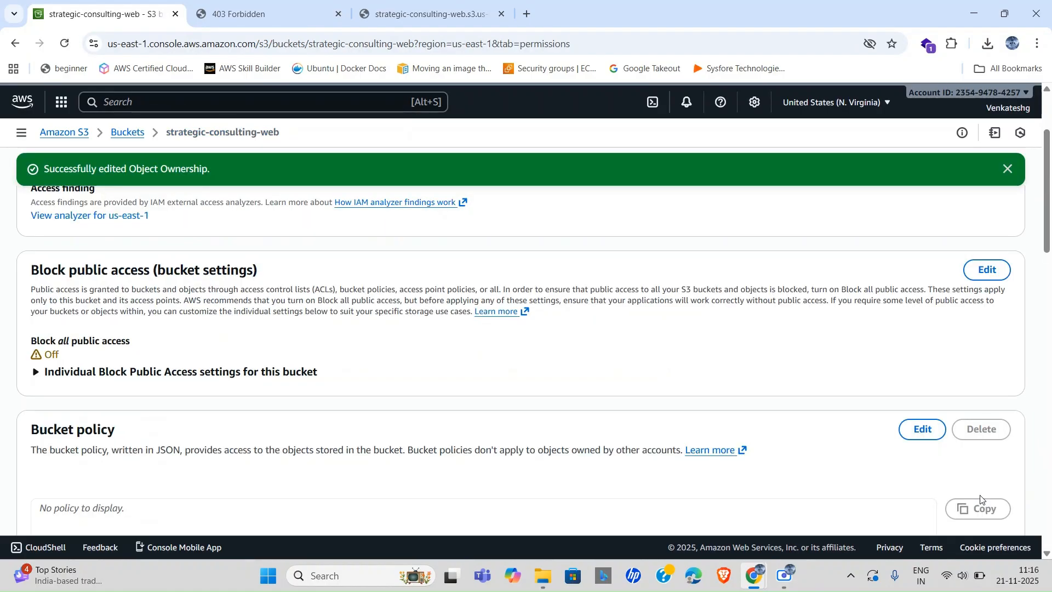
Step: Go back to the bucket list and open the strategic-consulting-web bucket's objects
scroll(491, 453, "up", 3)
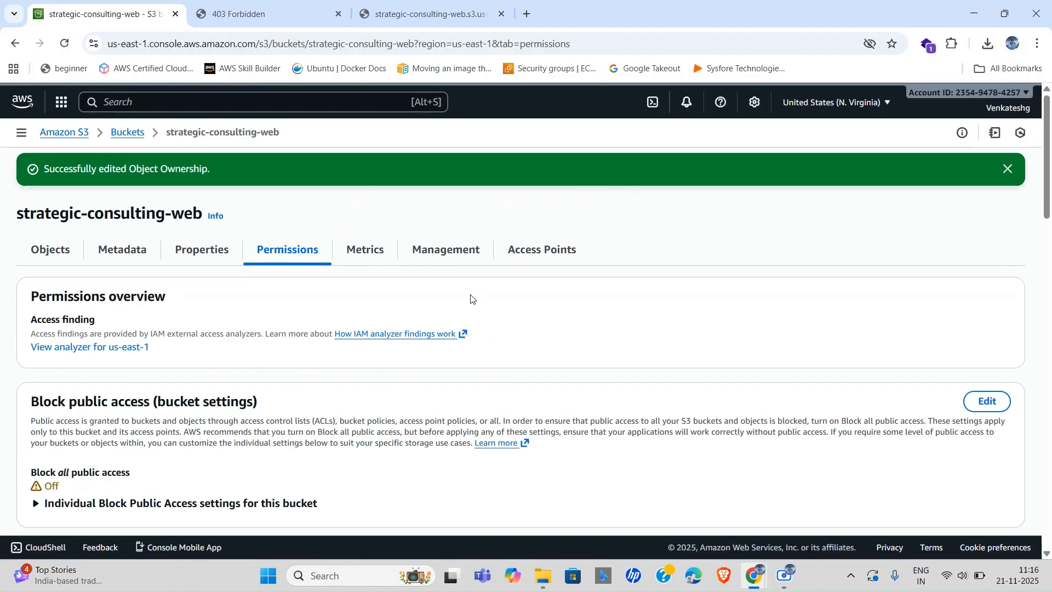
left_click(127, 133)
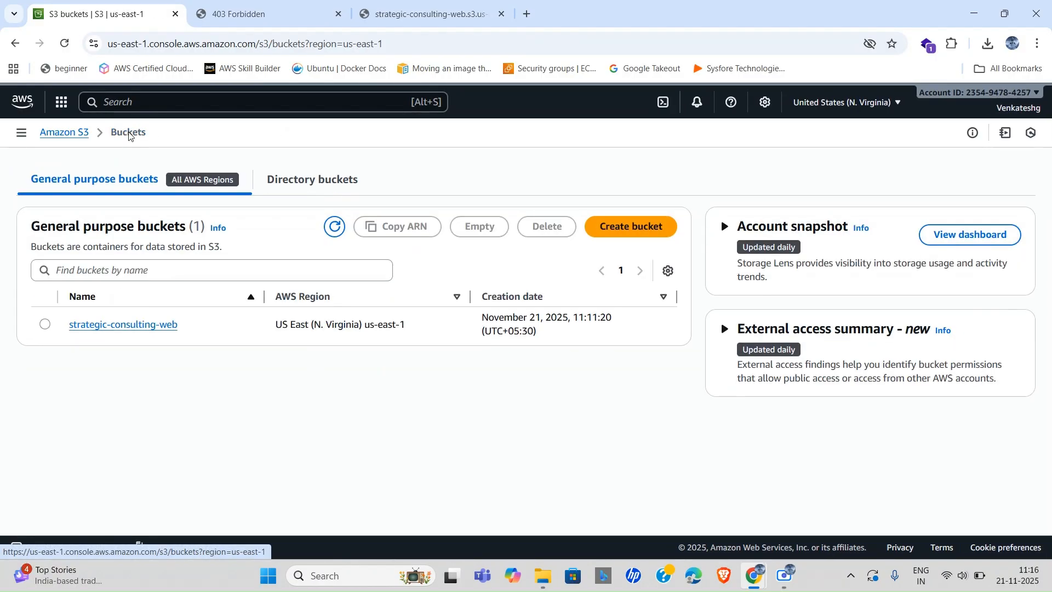
left_click(131, 326)
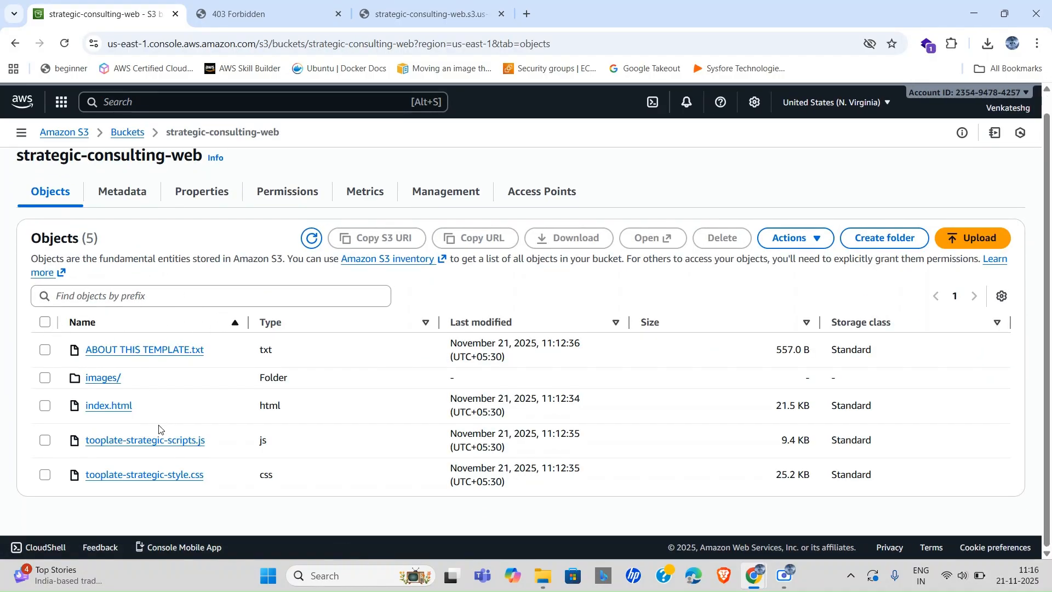
Step: Make all objects in the strategic-consulting-web bucket public using ACL and close the status page
left_click(45, 342)
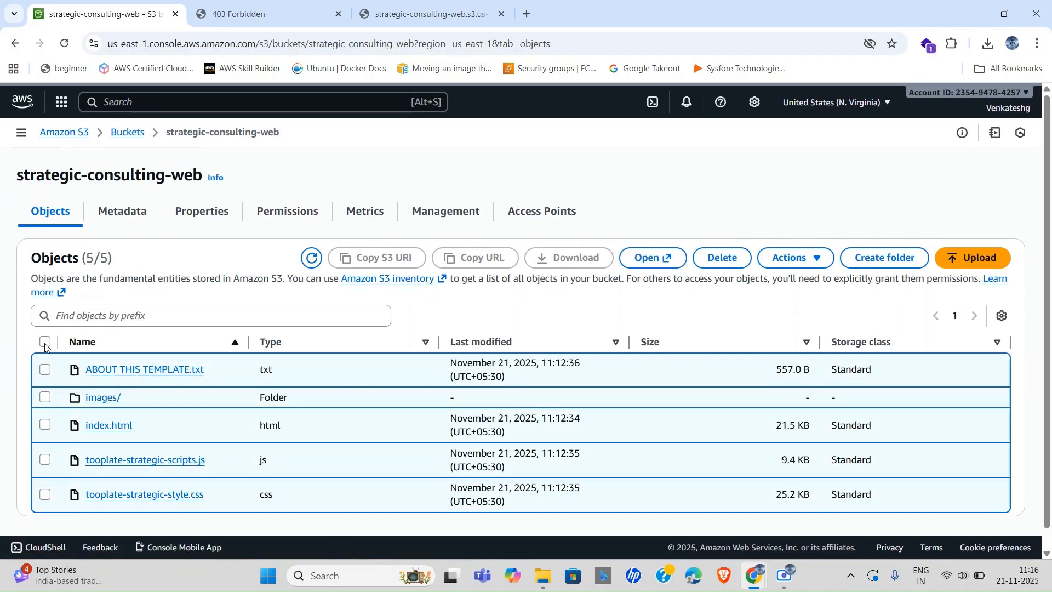
left_click(794, 257)
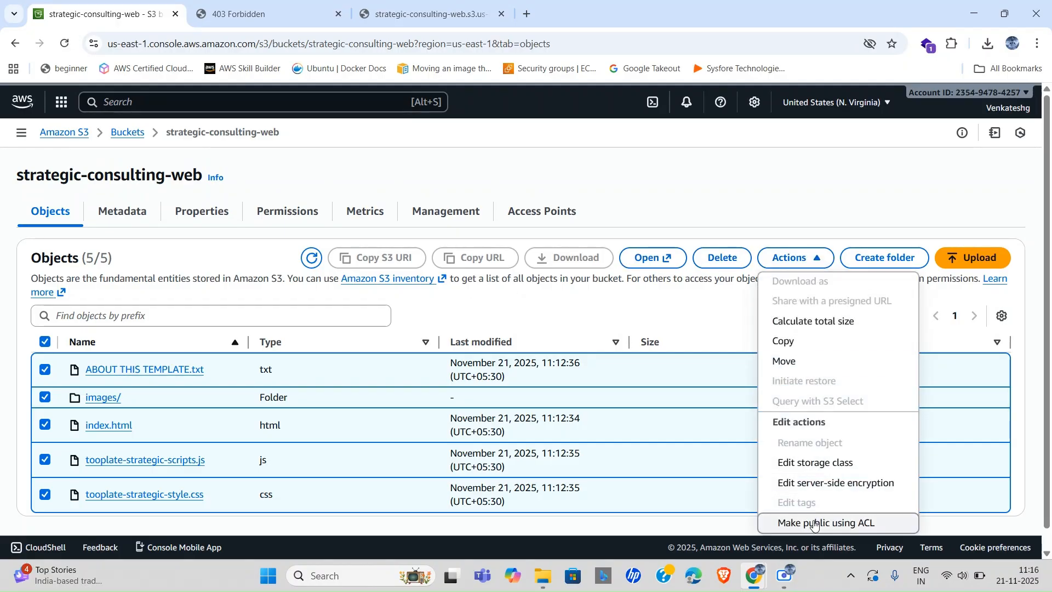
left_click(815, 524)
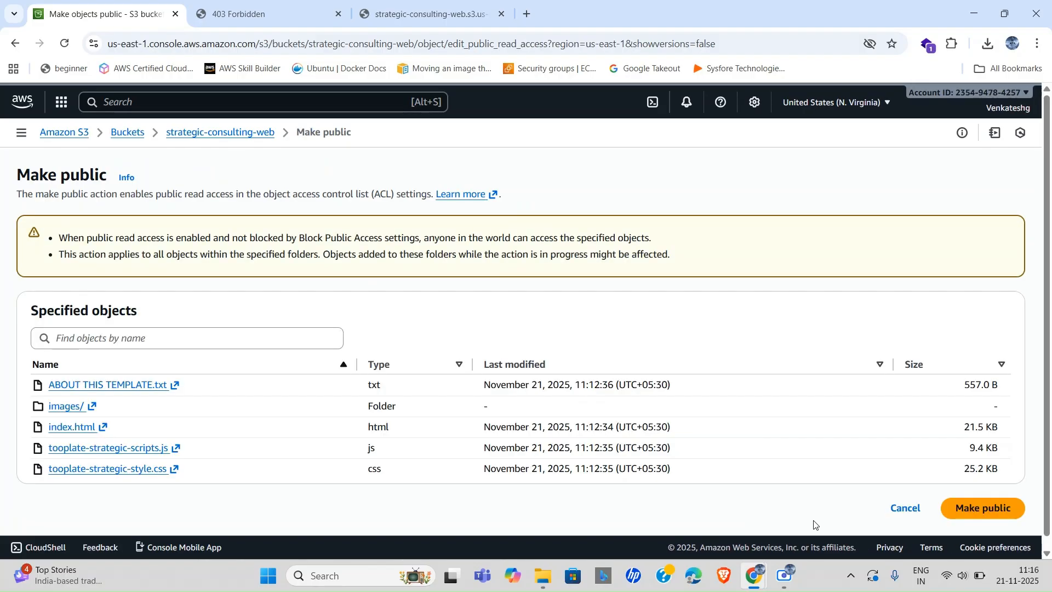
left_click(995, 506)
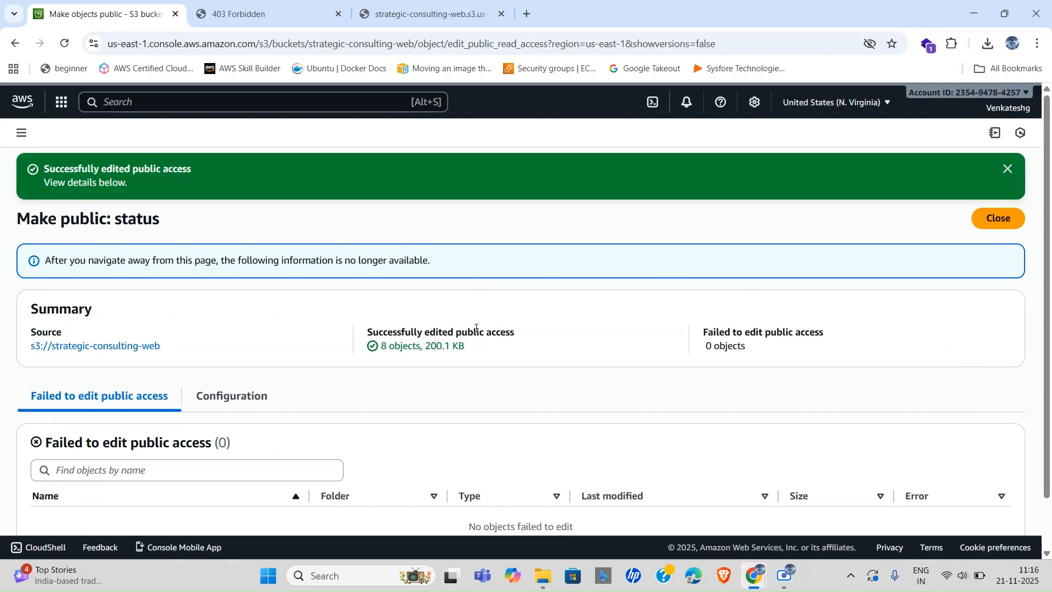
left_click(993, 220)
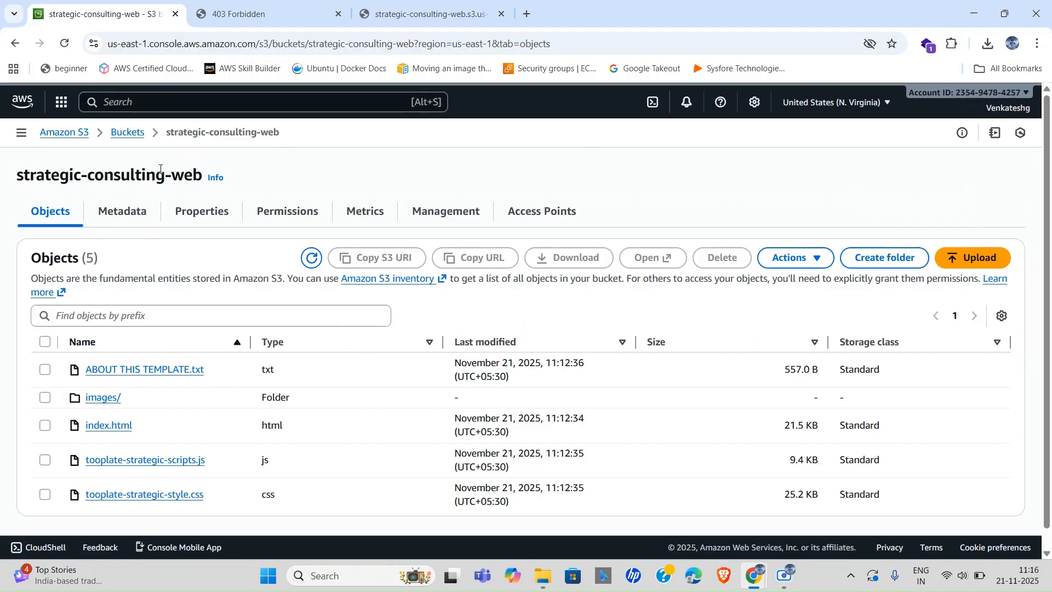
Step: Reload the website endpoint strategic-consulting-web.s3-website-us-east-1.amazonaws.com to check public access
left_click(249, 3)
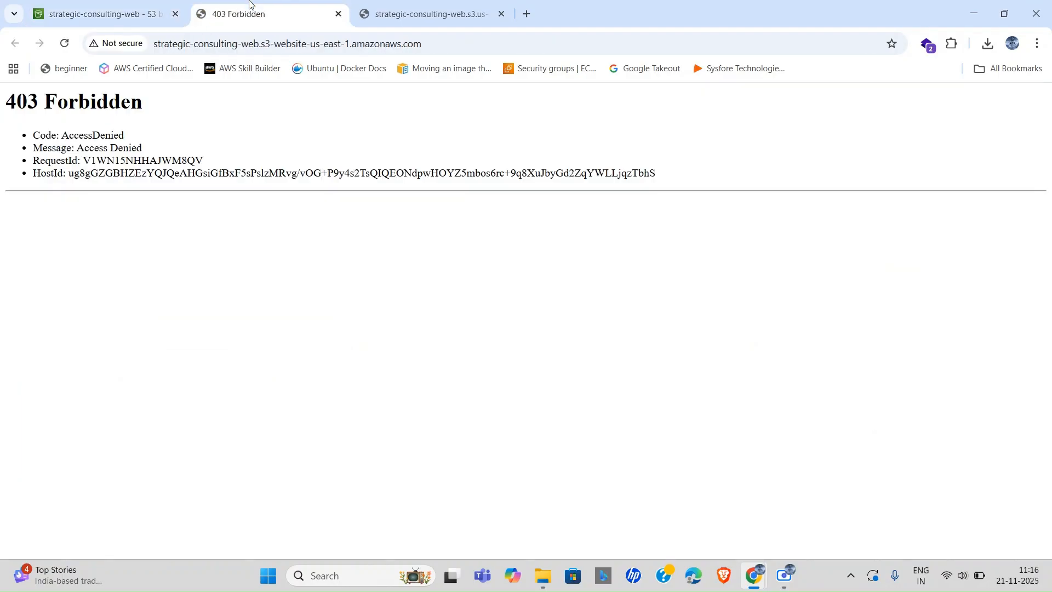
left_click(436, 52)
key("Return")
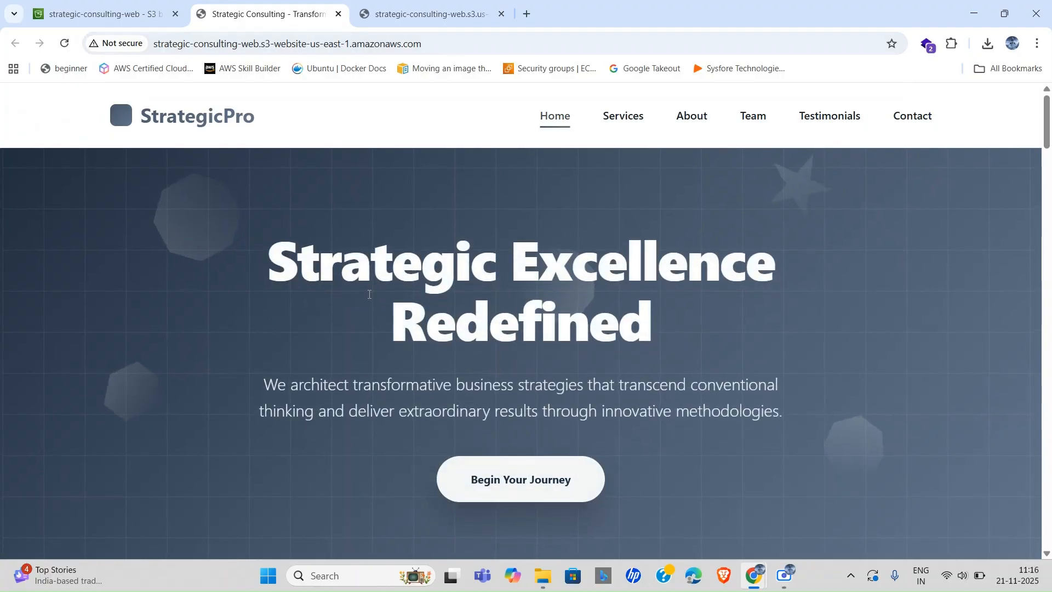
Step: Examine the hosted StrategicPro page from the home banner through the services, about, team, testimonials and contact sections
scroll(369, 295, "down", 15)
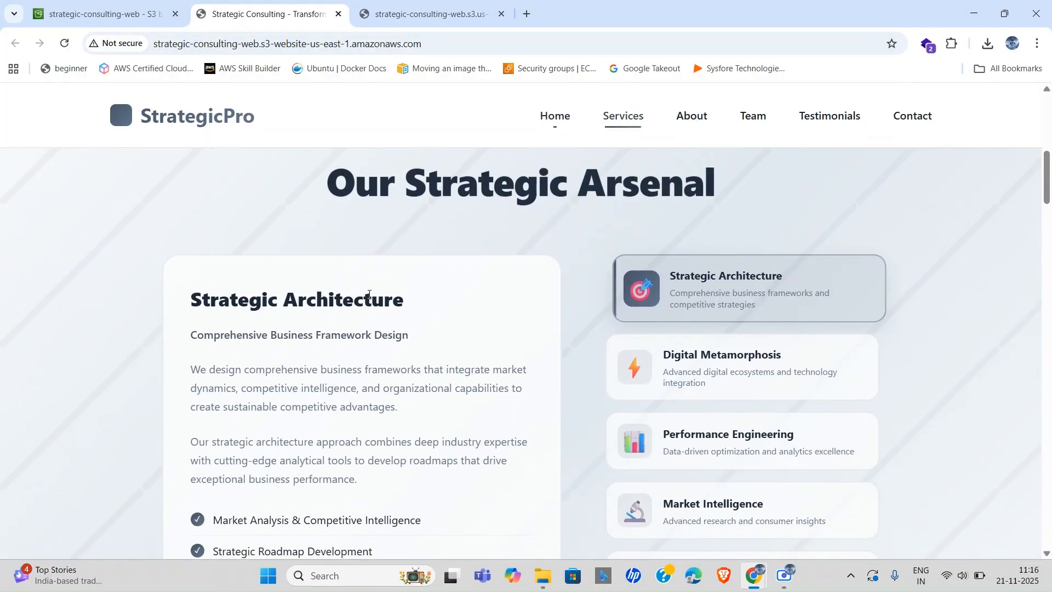
scroll(369, 294, "up", 15)
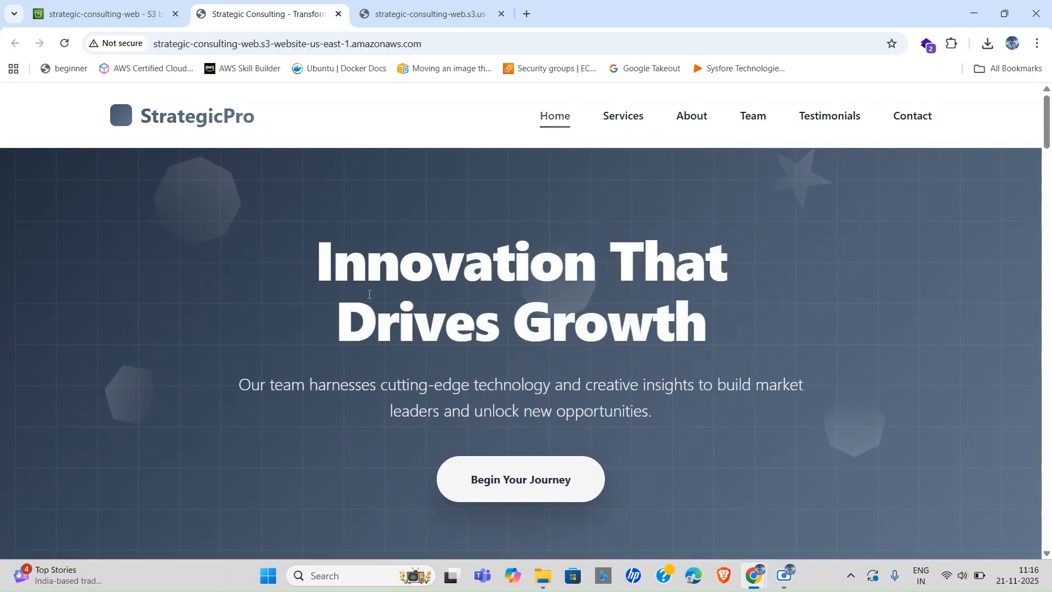
scroll(369, 294, "down", 10)
scroll(369, 298, "down", 10)
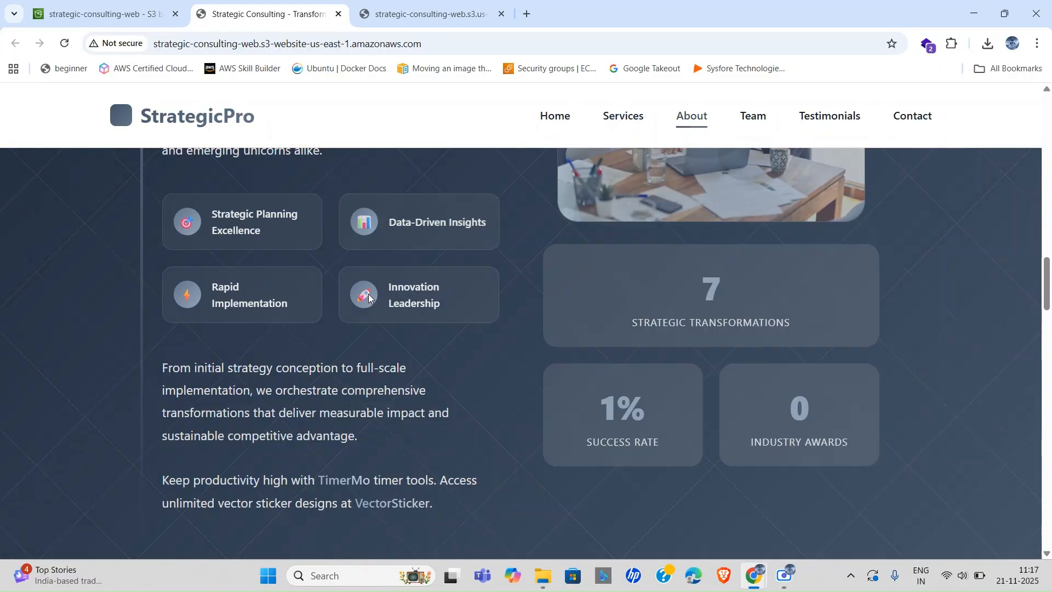
scroll(369, 297, "up", 3)
scroll(368, 294, "up", 10)
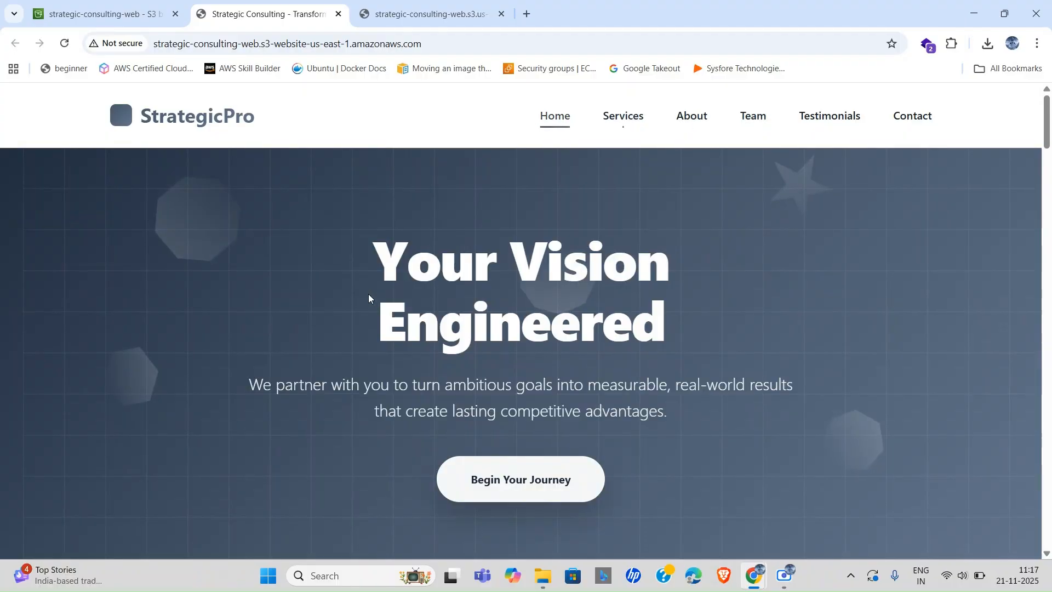
scroll(343, 263, "down", 12)
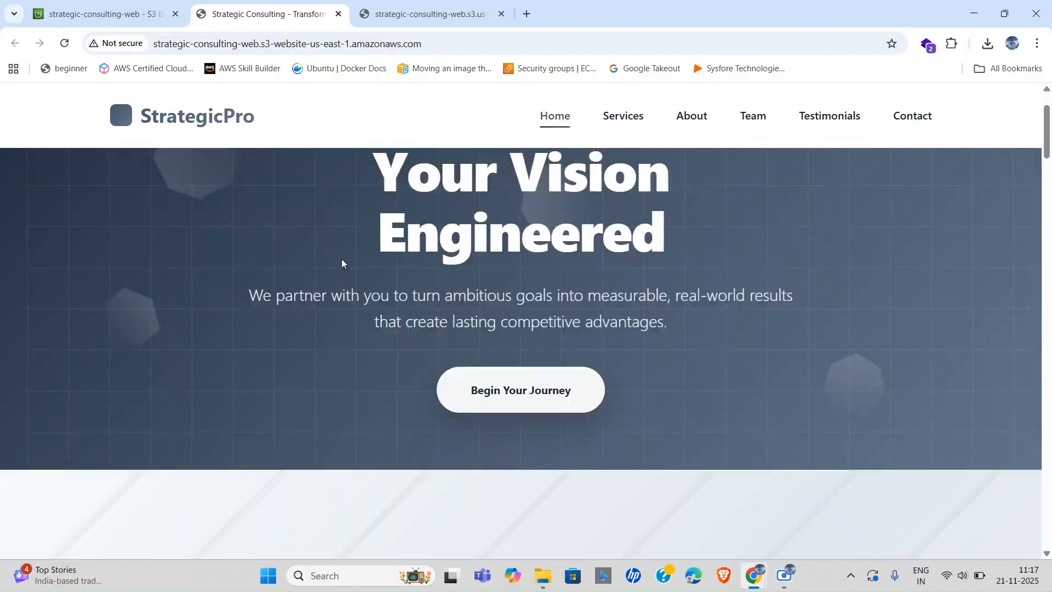
scroll(343, 259, "down", 10)
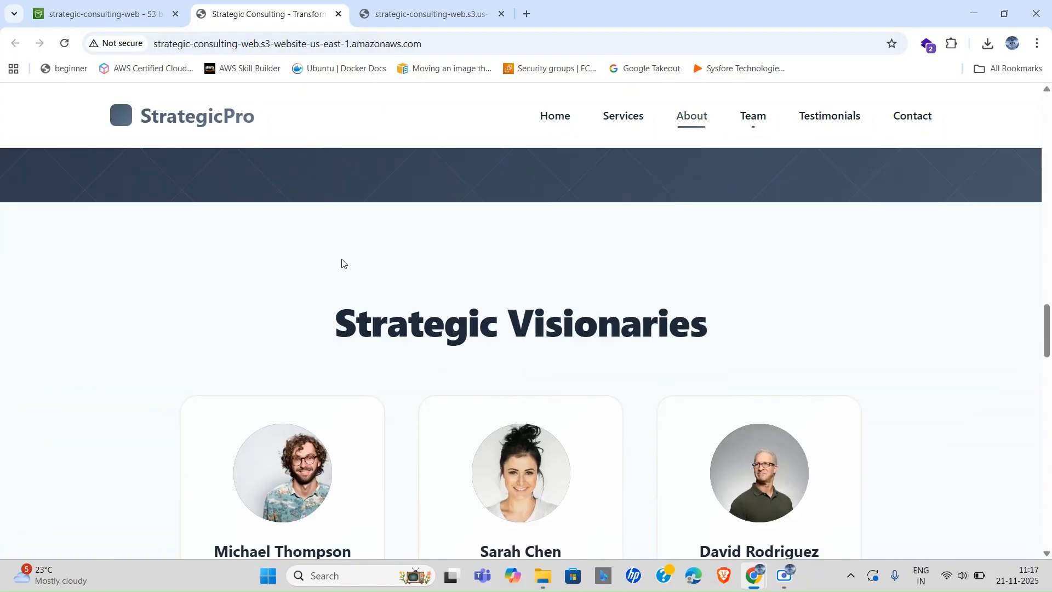
scroll(342, 263, "down", 8)
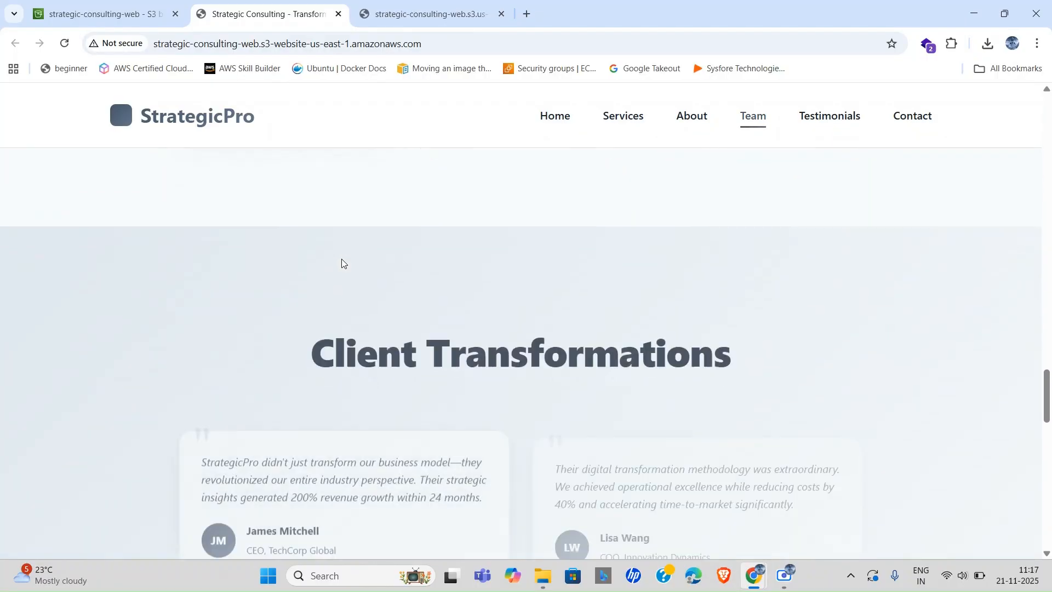
scroll(342, 260, "down", 10)
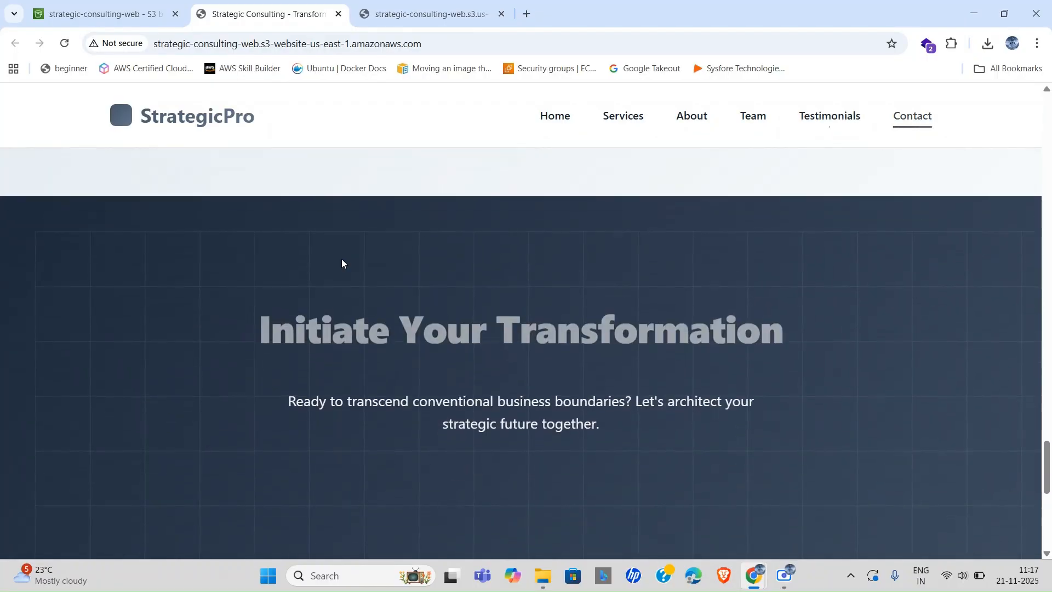
scroll(342, 259, "up", 20)
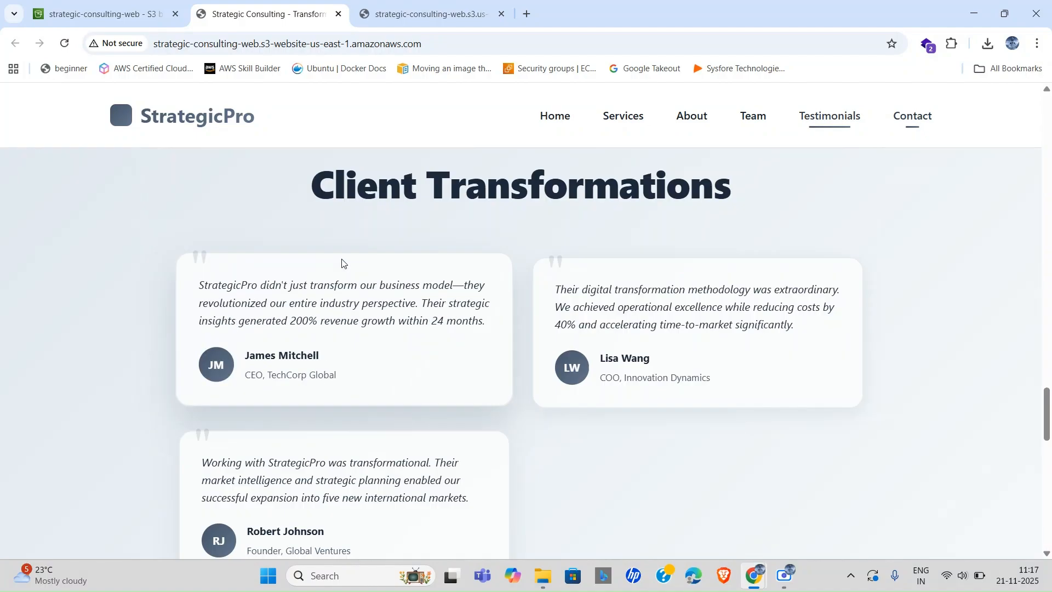
scroll(342, 261, "up", 12)
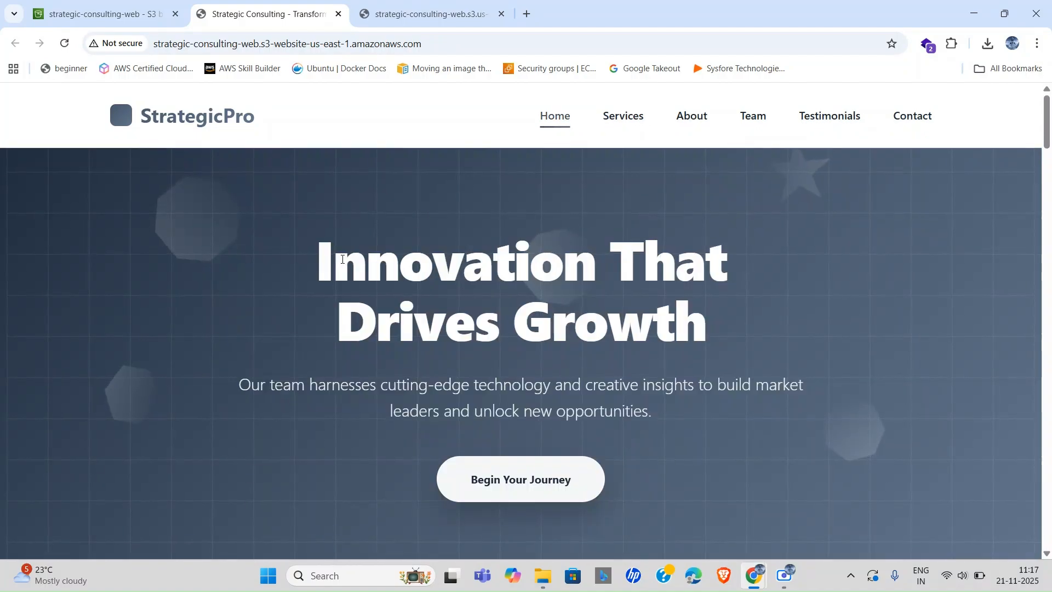
Step: Return to the S3 console and reopen the strategic-consulting-web bucket from the bucket list
left_click(131, 4)
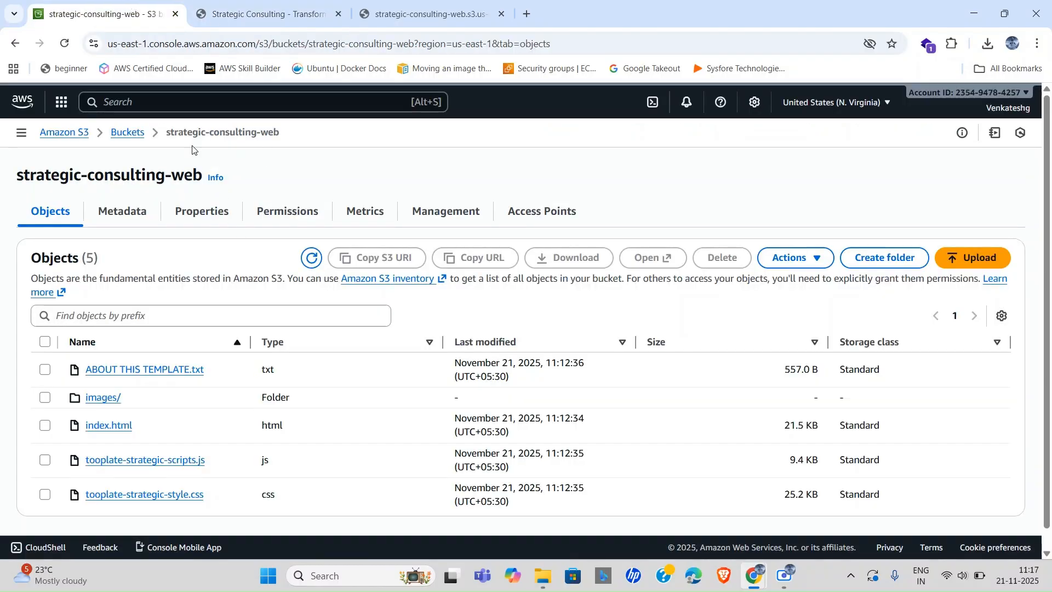
left_click(122, 135)
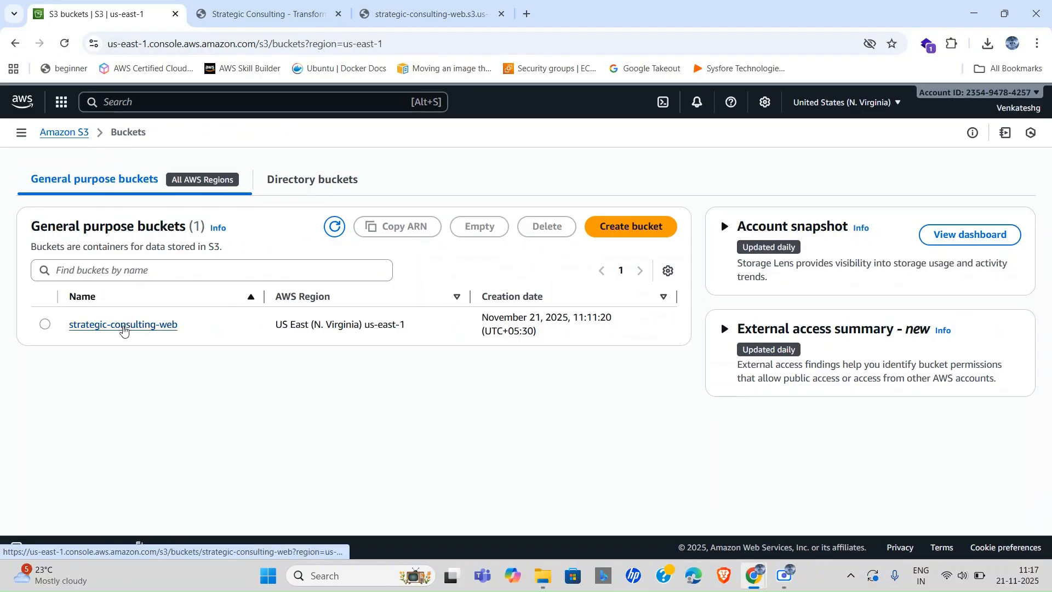
left_click(124, 327)
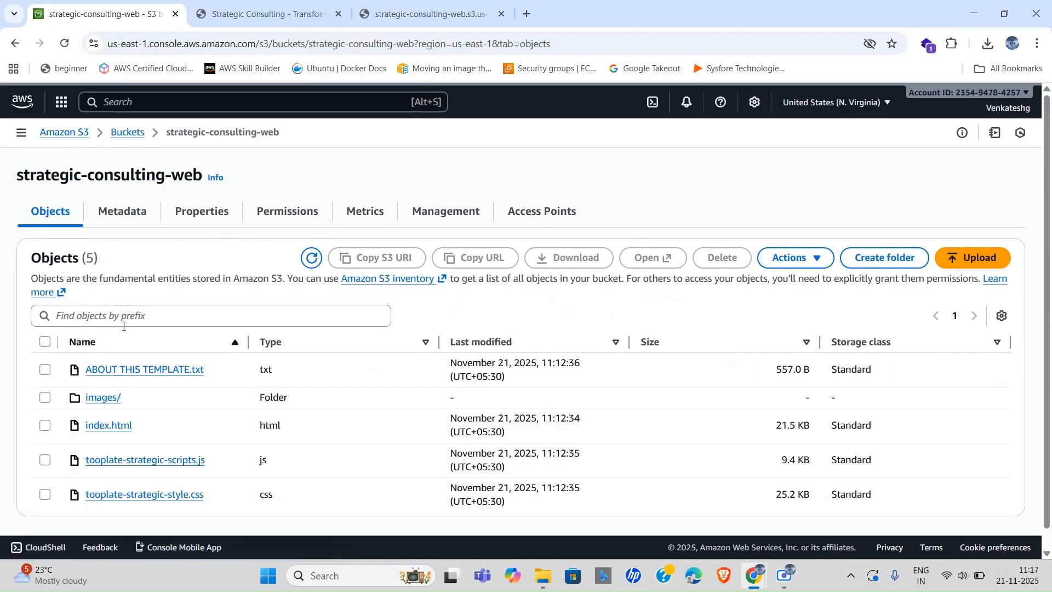
Step: Delete all objects in the bucket, confirming with "permanently delete", and close the deletion status page
left_click(45, 343)
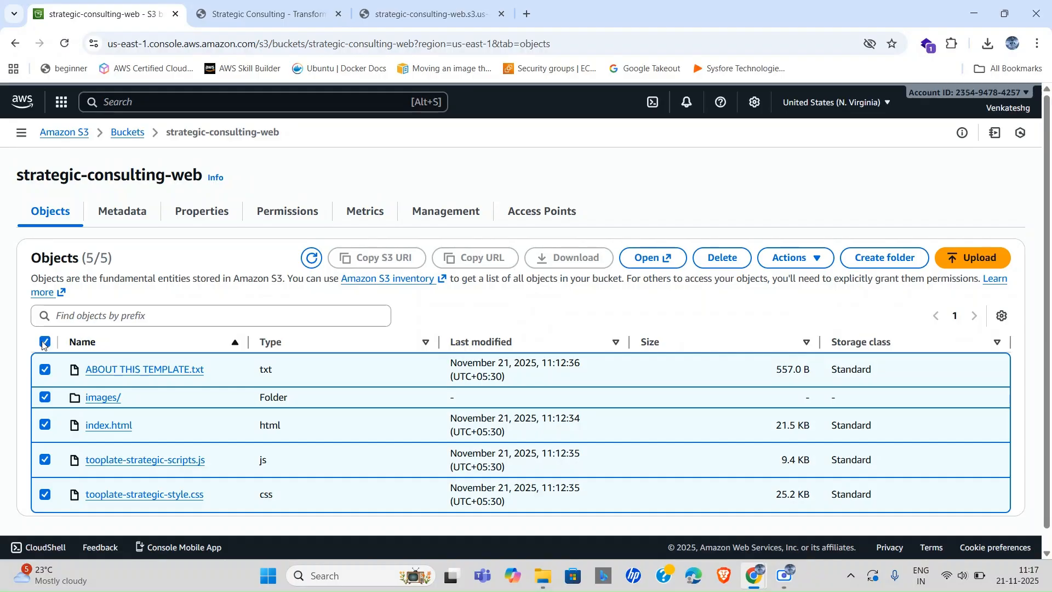
left_click(819, 258)
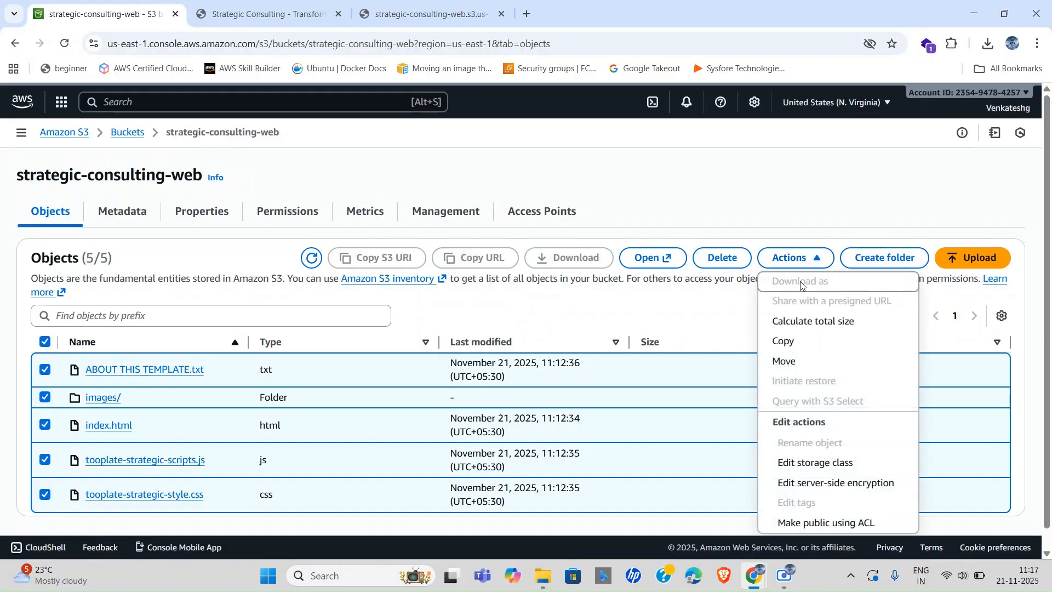
left_click(721, 258)
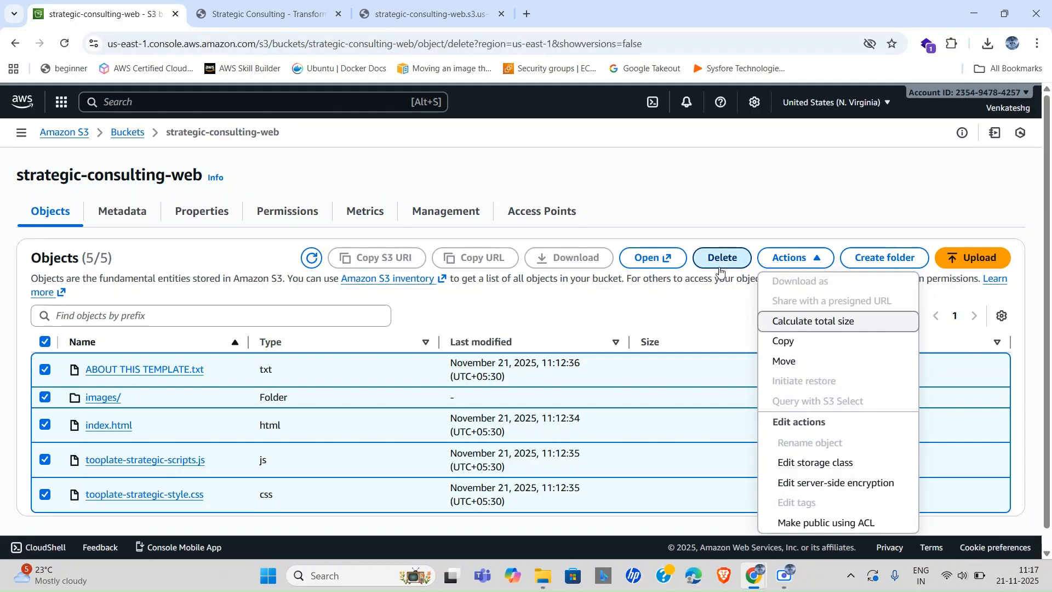
scroll(412, 336, "down", 3)
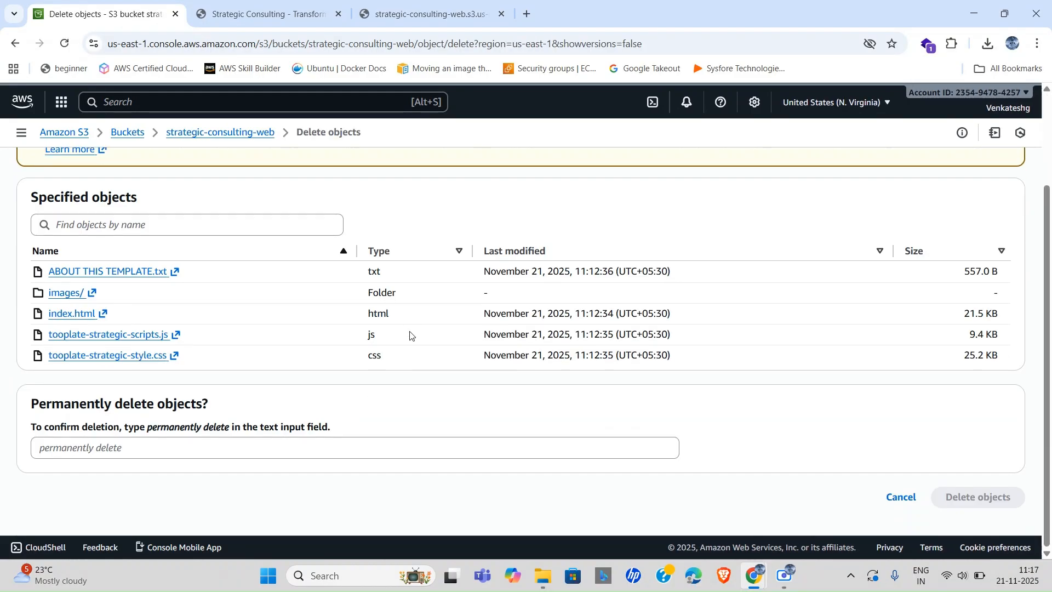
left_click_drag(149, 430, 228, 432)
key("ctrl+c")
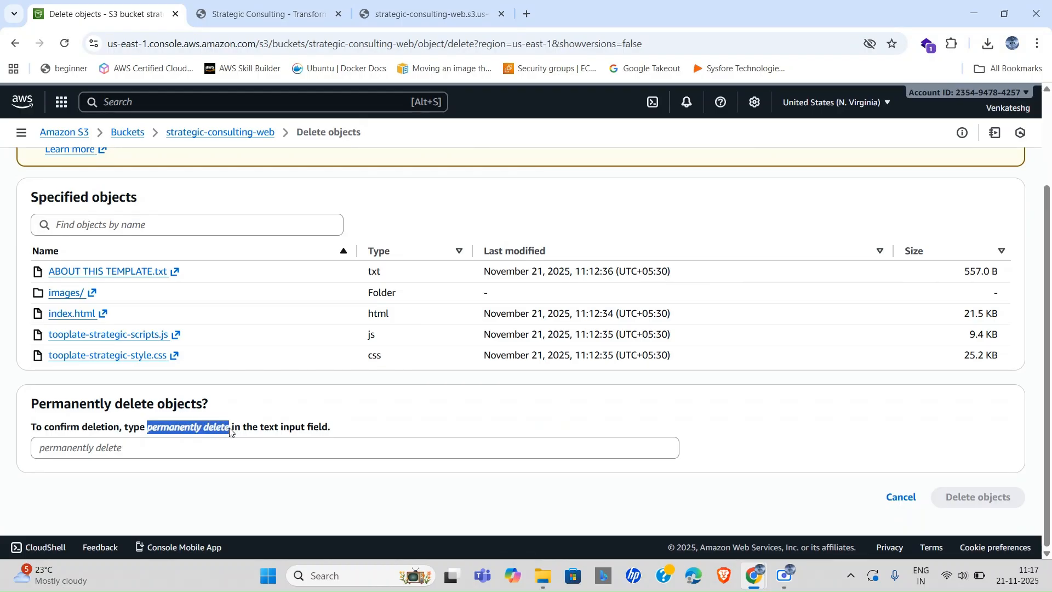
left_click(120, 448)
key("ctrl+v")
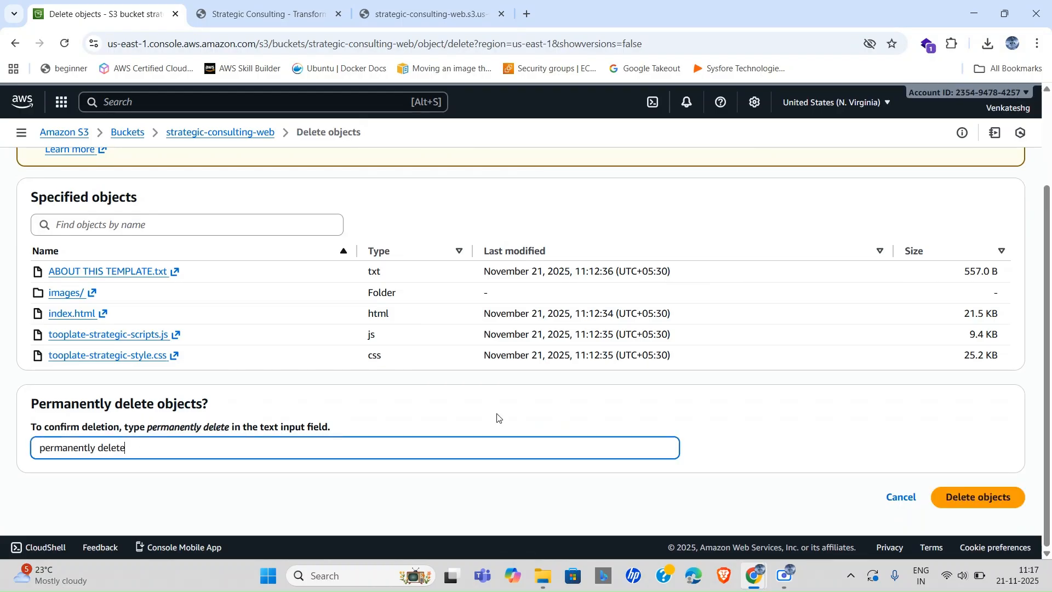
left_click(996, 496)
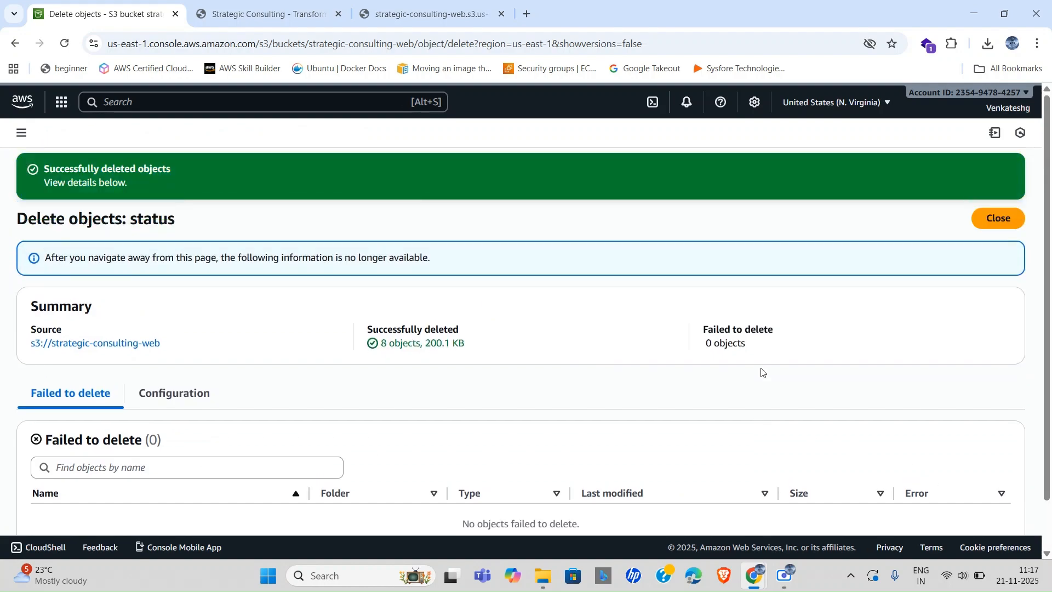
left_click(996, 220)
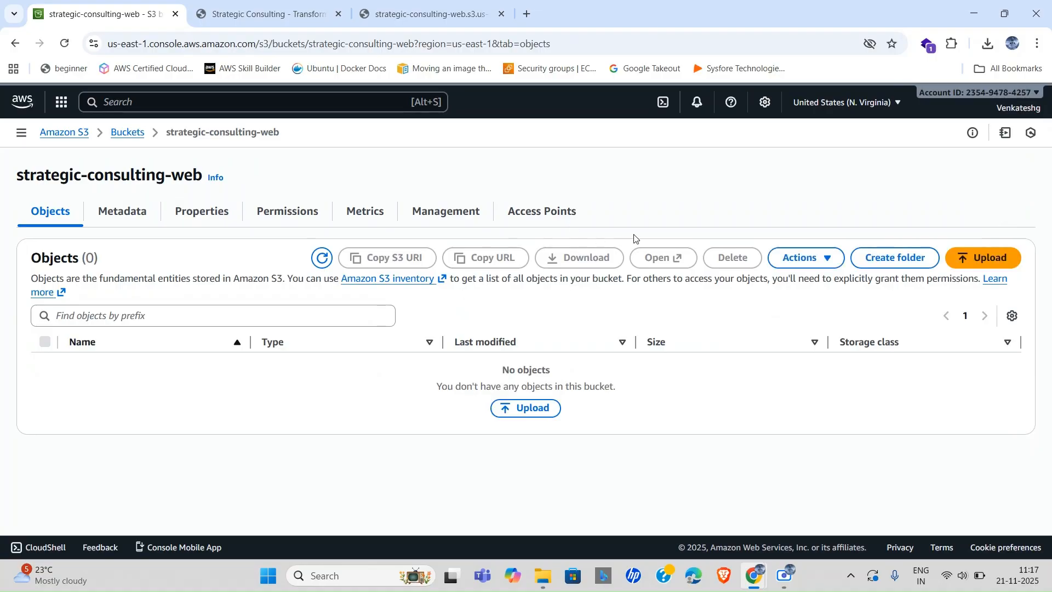
Step: Delete the strategic-consulting-web bucket from the bucket list, confirming with its full name
left_click(127, 132)
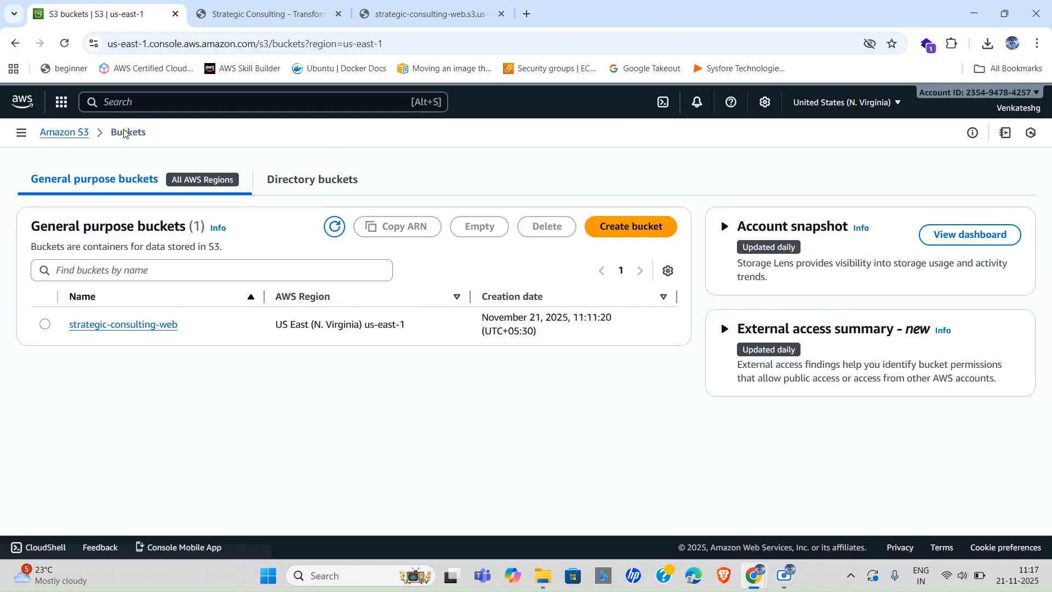
left_click(46, 326)
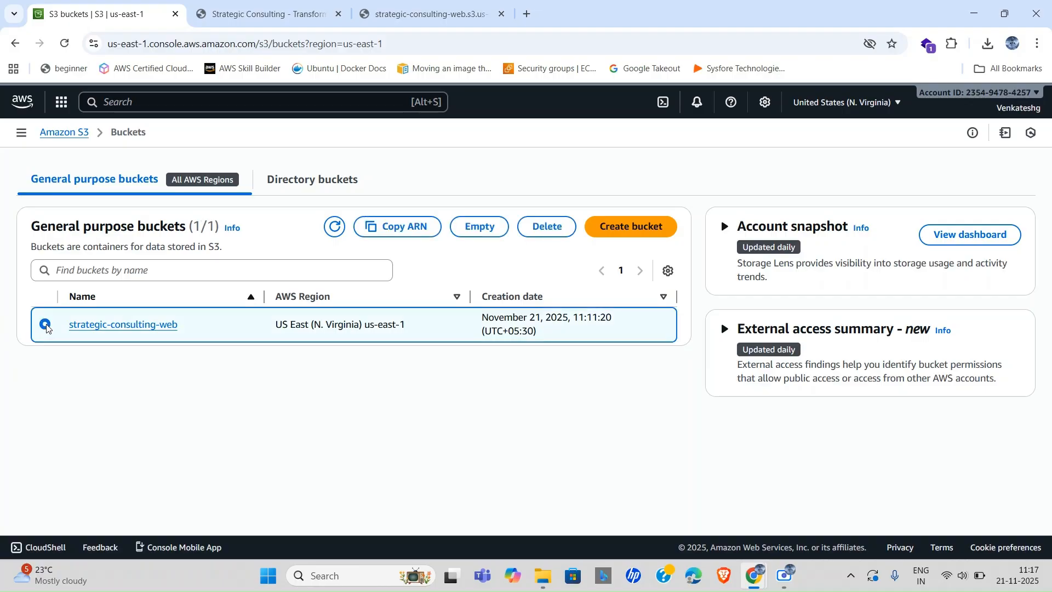
left_click(544, 231)
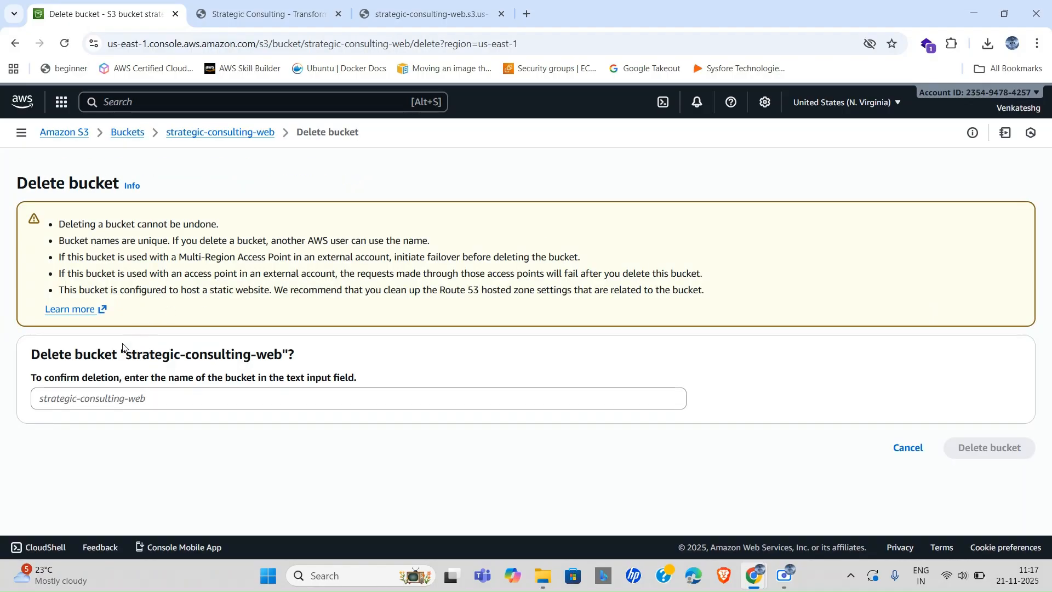
left_click_drag(130, 356, 281, 350)
key("ctrl+c")
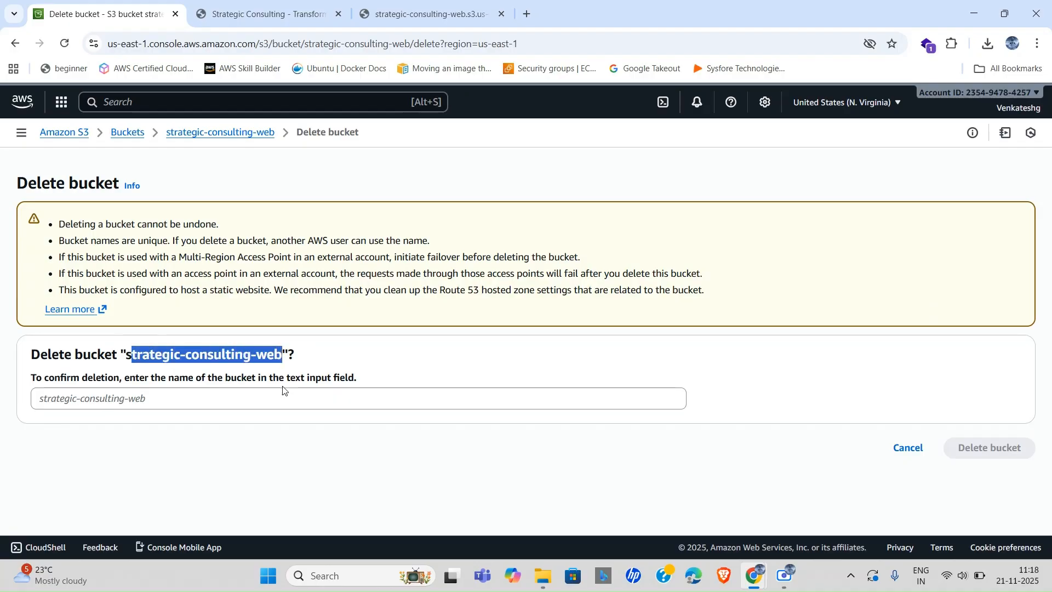
left_click(108, 397)
key("ctrl+v")
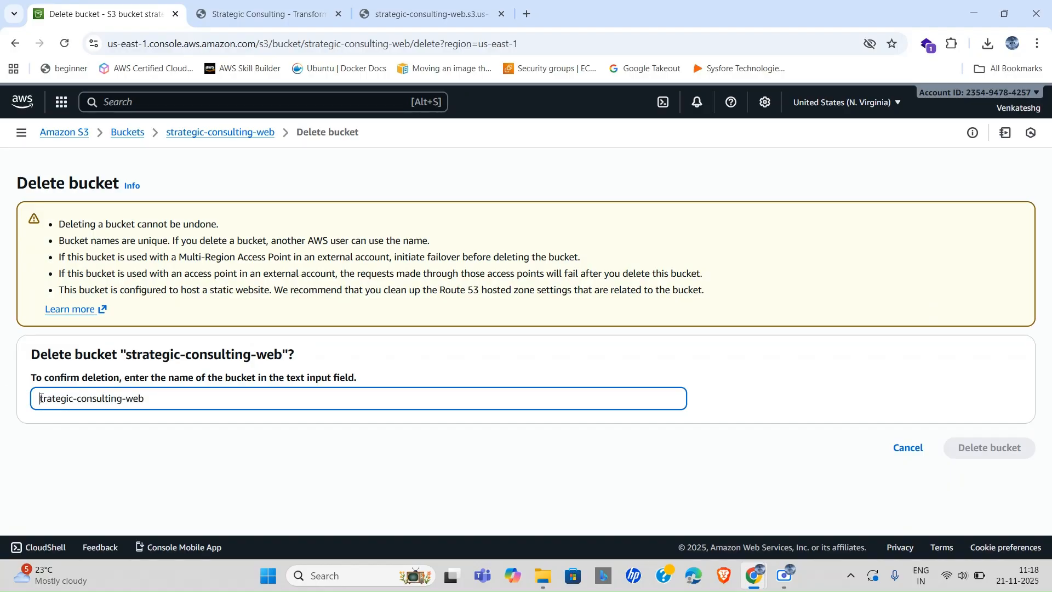
key("Home")
type("s")
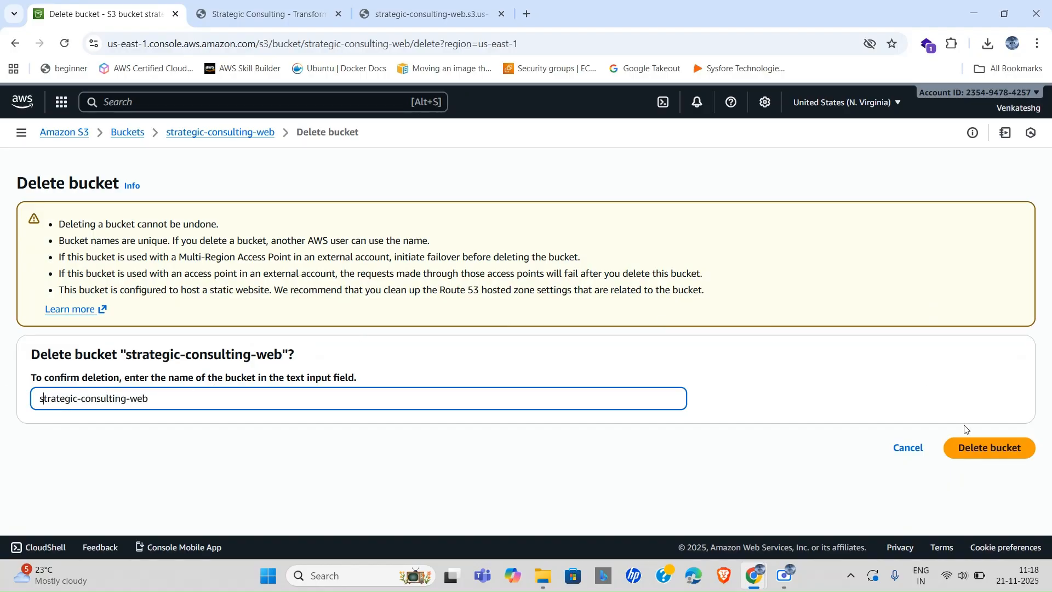
left_click(966, 445)
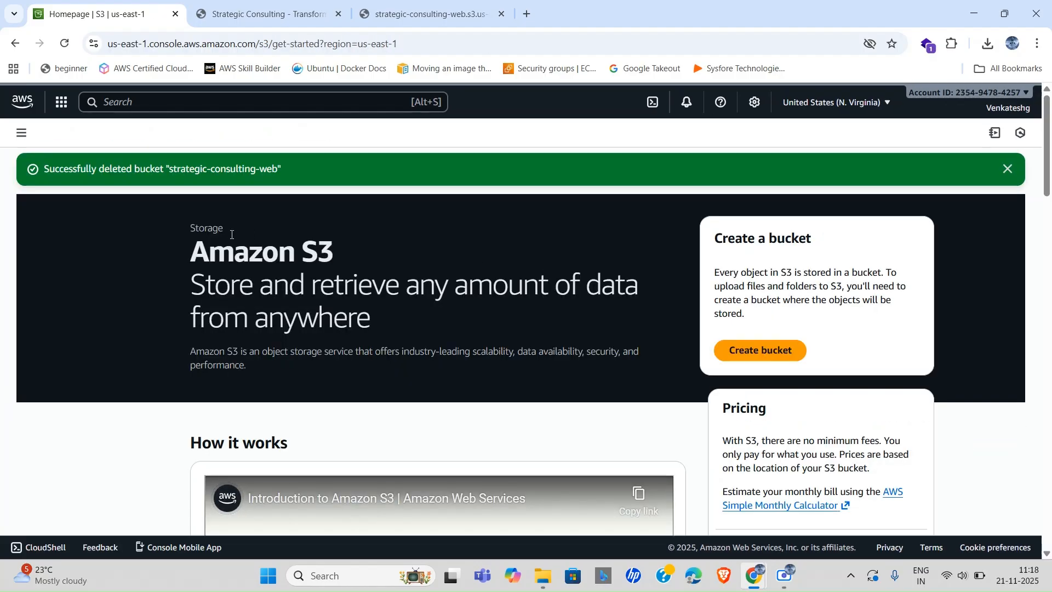
Step: Reload the deleted bucket's website endpoint to check it, and close both website tabs to return to the S3 console
left_click(264, 13)
left_click(452, 40)
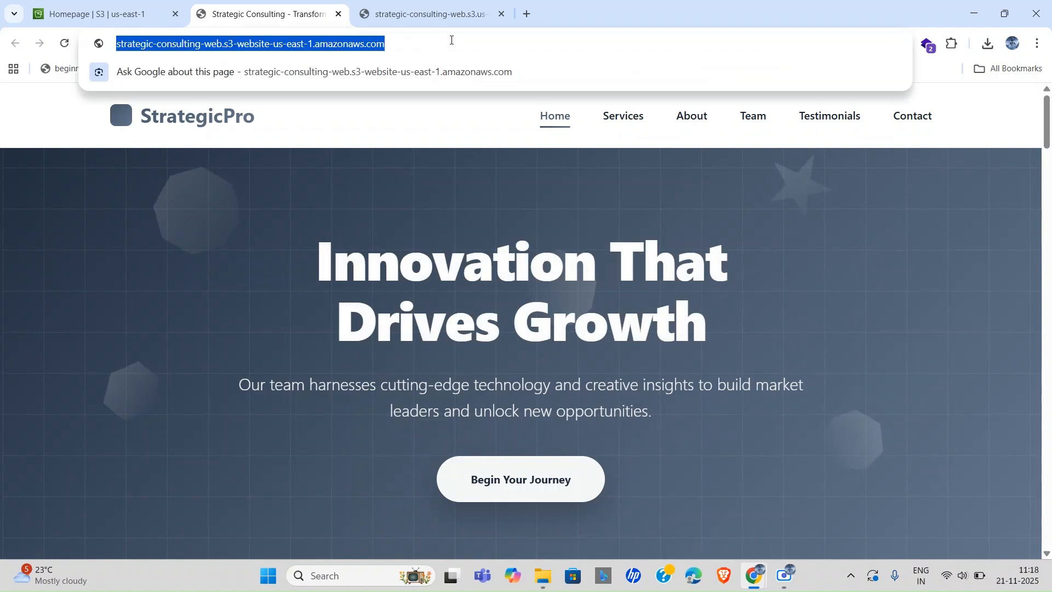
key("Return")
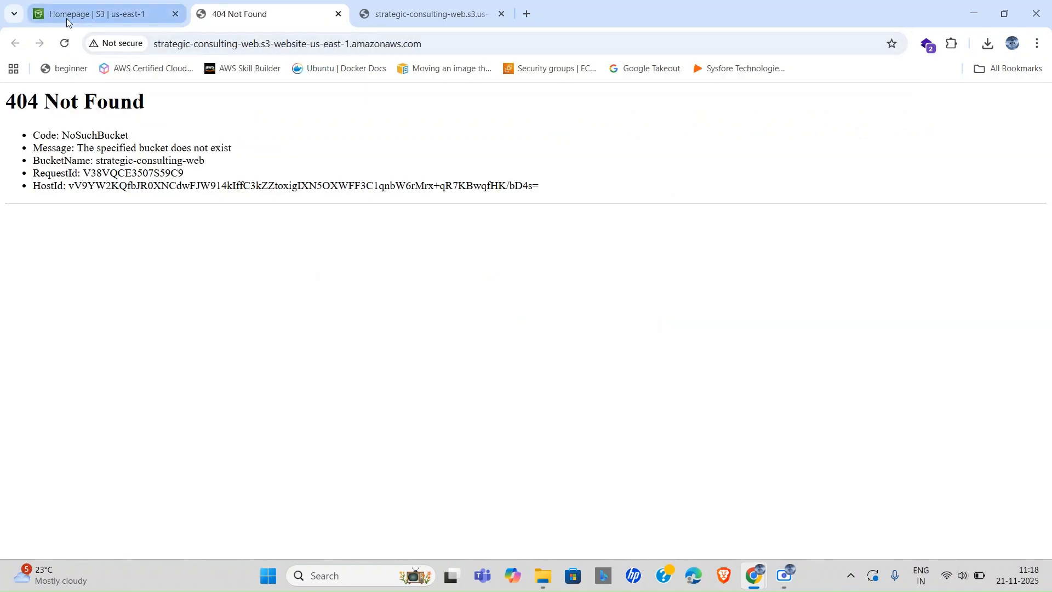
left_click(339, 15)
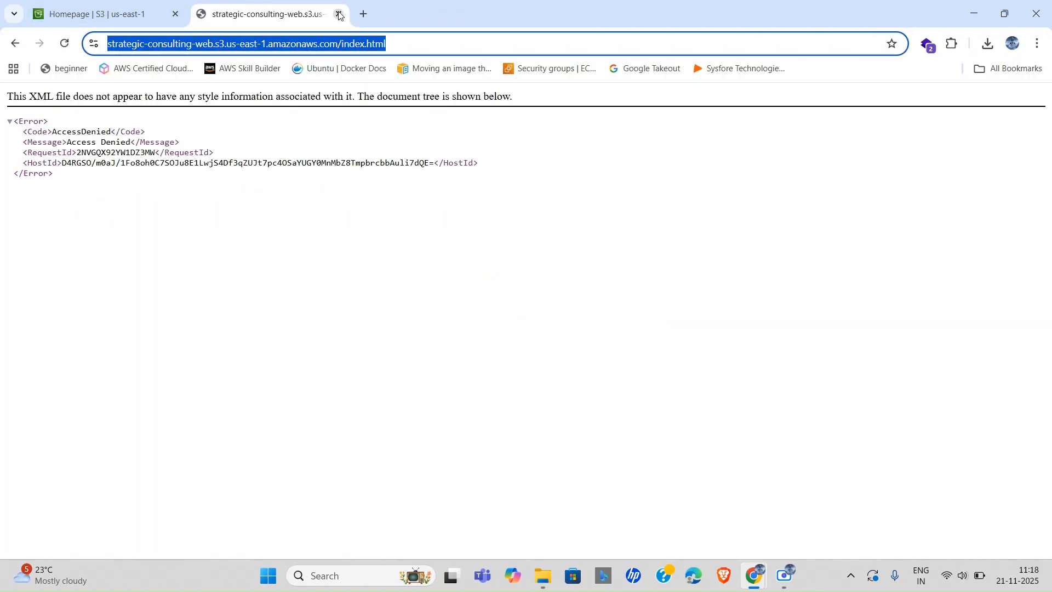
left_click(338, 13)
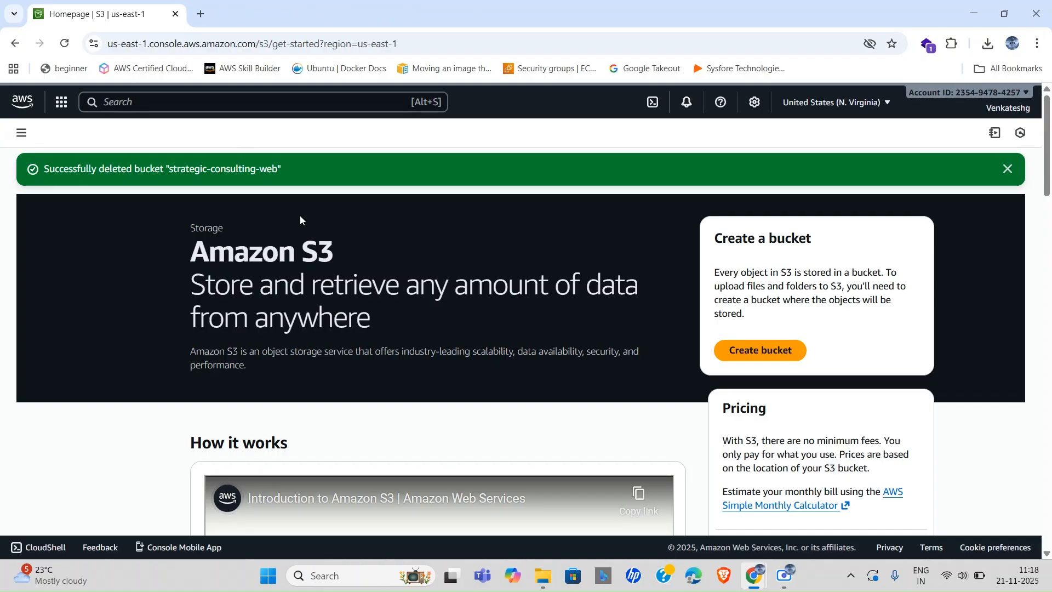